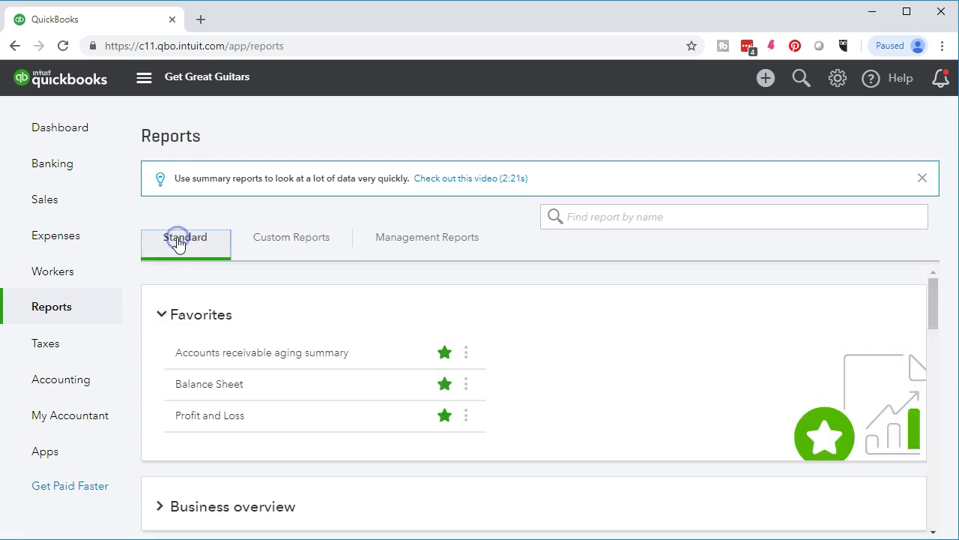
# - Open the Balance Sheet report and run it for the period 01/01/2019 to 12/31/2019
pyautogui.click(211, 385)
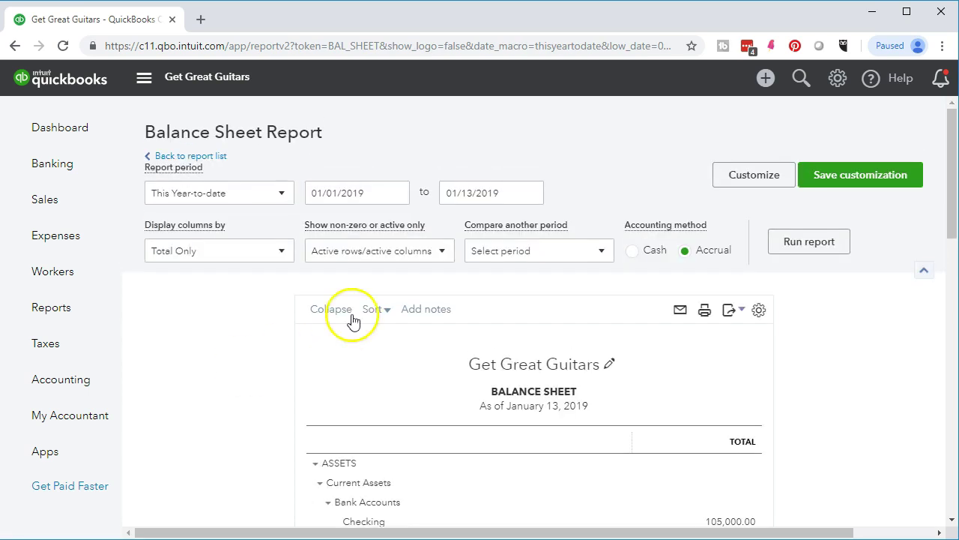
pyautogui.click(384, 193)
pyautogui.write('01/01/2019')
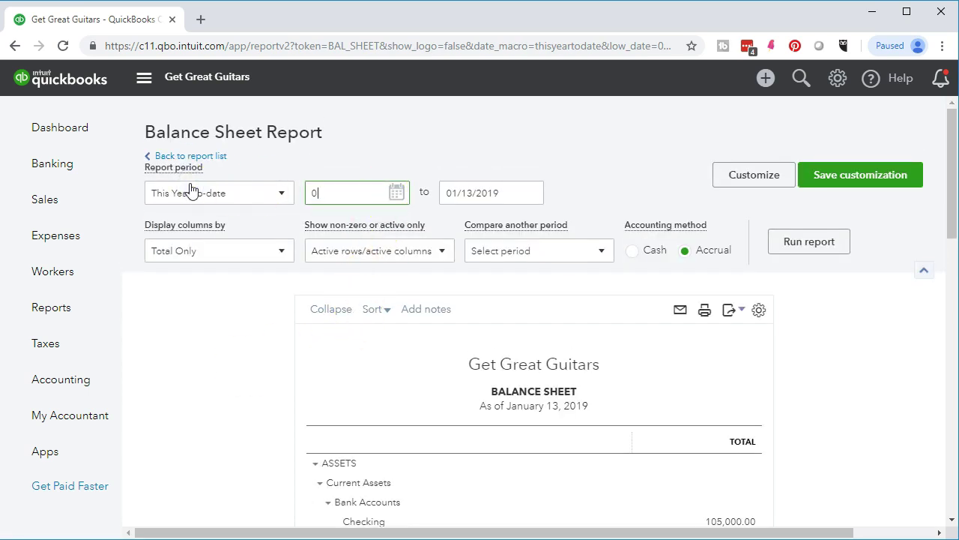
pyautogui.press('Tab')
pyautogui.write('123119')
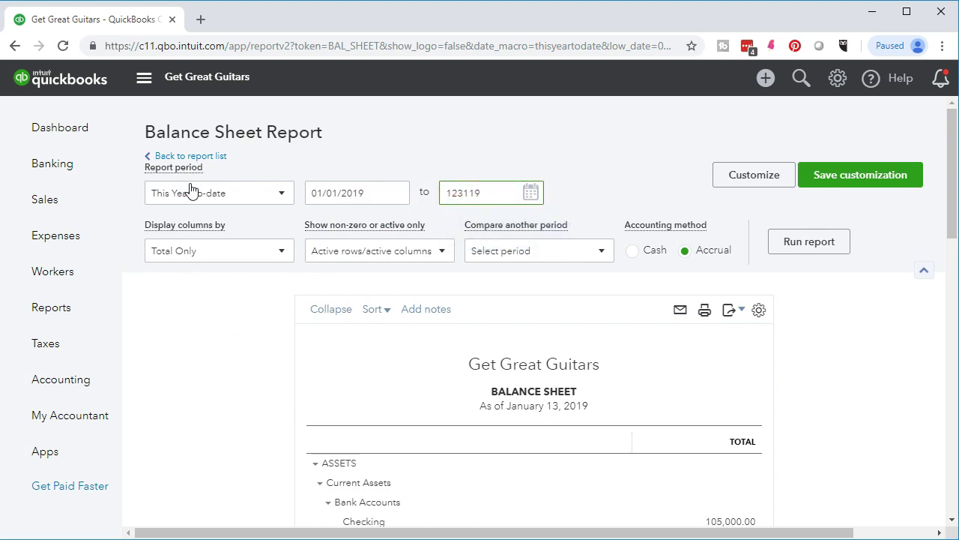
pyautogui.press('Tab')
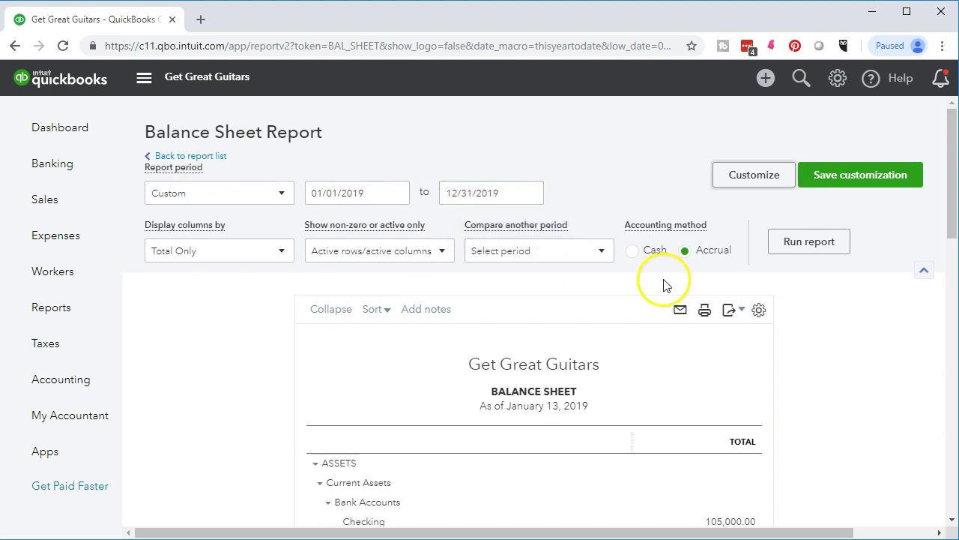
pyautogui.click(774, 250)
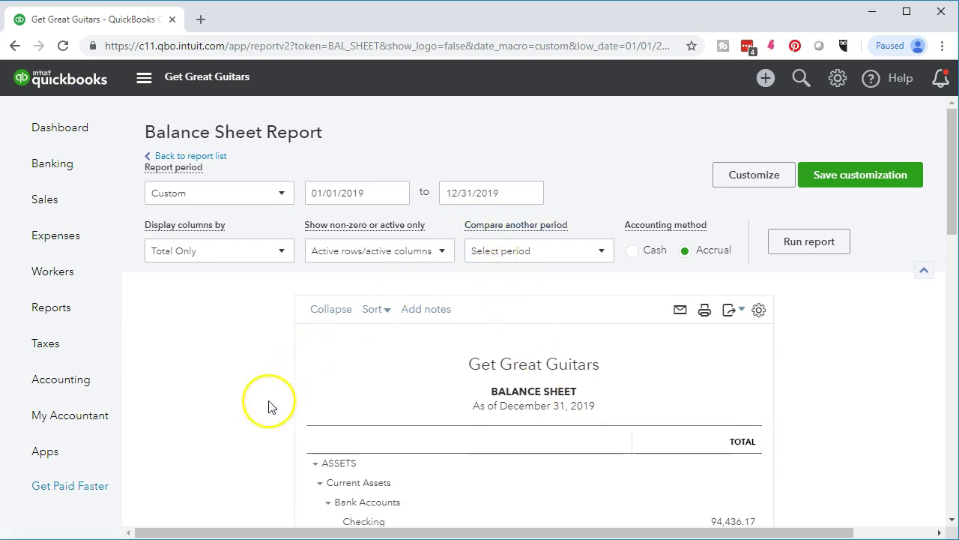
# - Review the balance sheet down to long-term liabilities and examine the transactions behind the Loan Payable balance
pyautogui.scroll(-1, 263, 409)
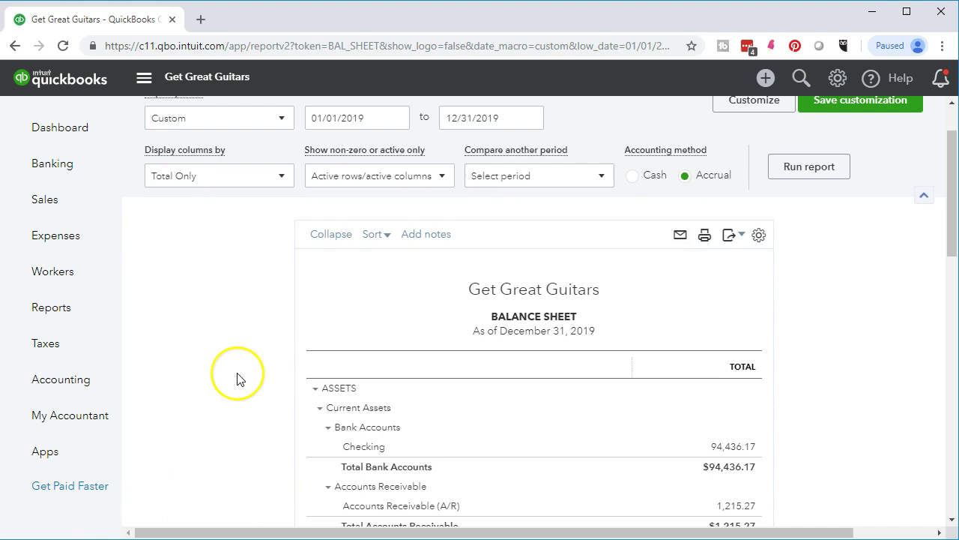
pyautogui.scroll(-4, 237, 378)
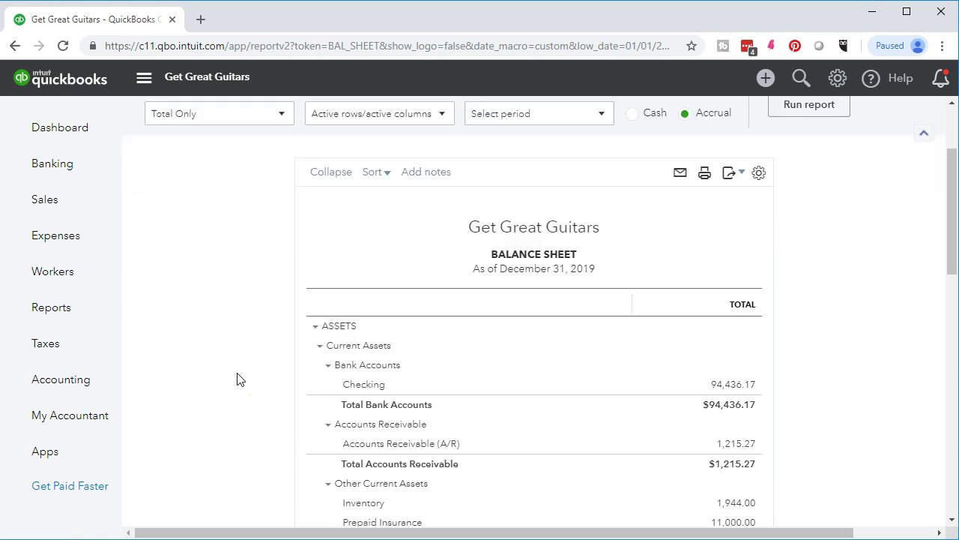
pyautogui.scroll(-2, 237, 379)
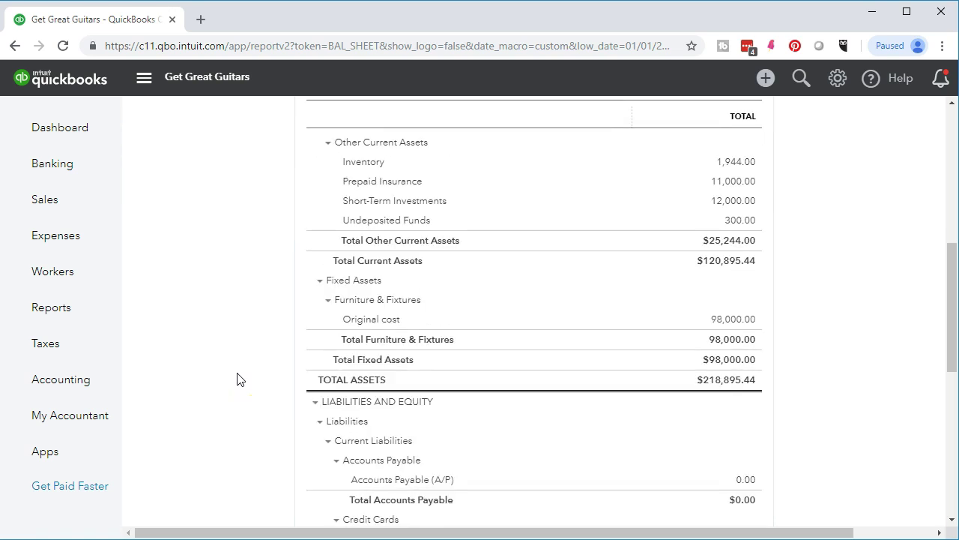
pyautogui.scroll(-1, 237, 379)
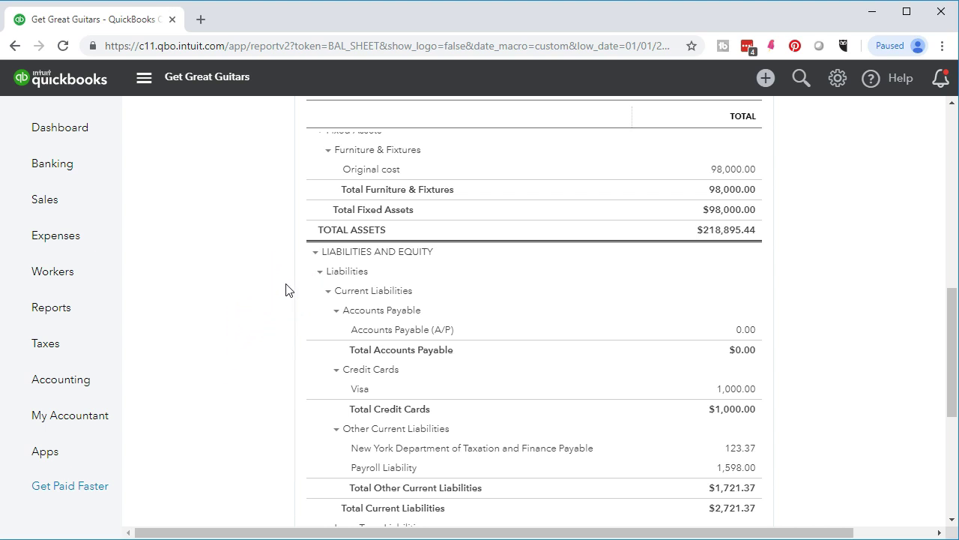
pyautogui.scroll(-1, 286, 291)
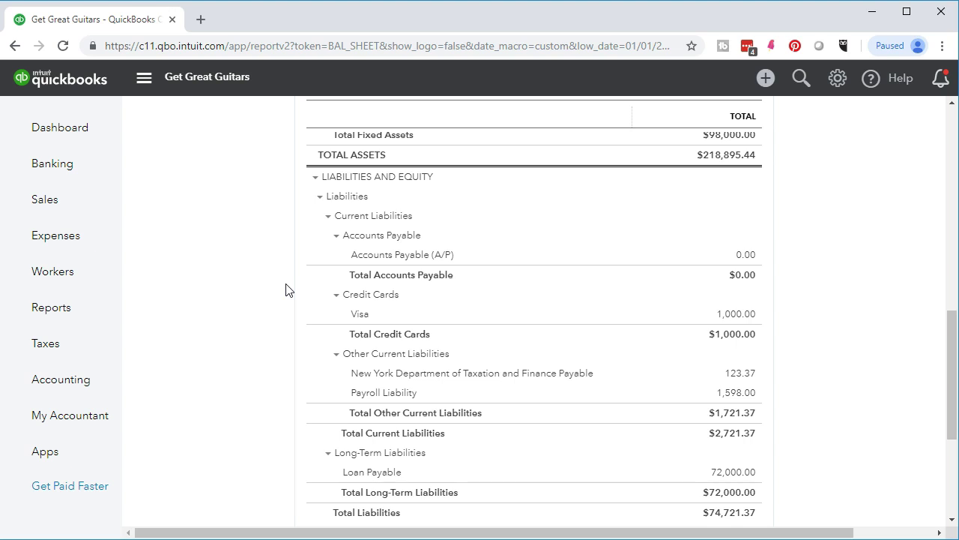
pyautogui.scroll(-1, 286, 290)
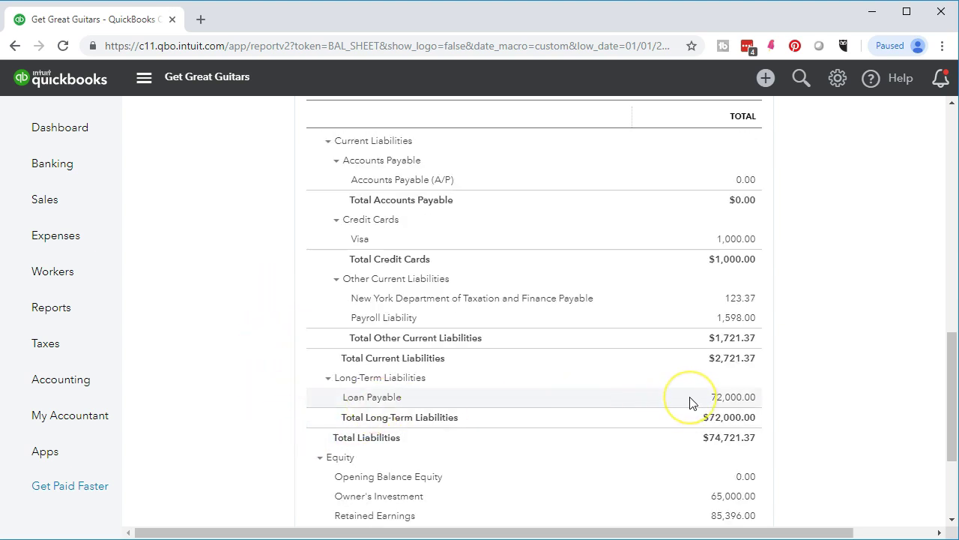
pyautogui.click(724, 398)
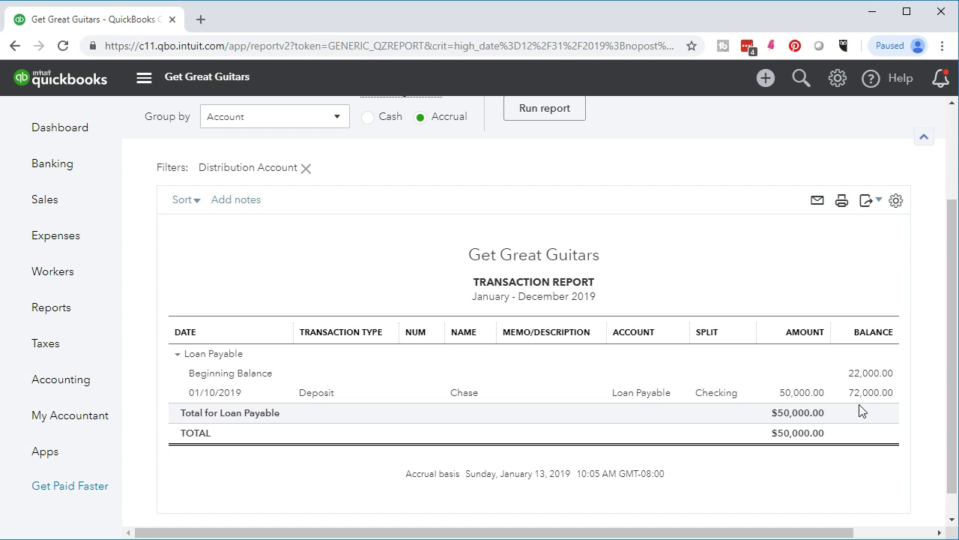
pyautogui.click(854, 411)
pyautogui.click(743, 414)
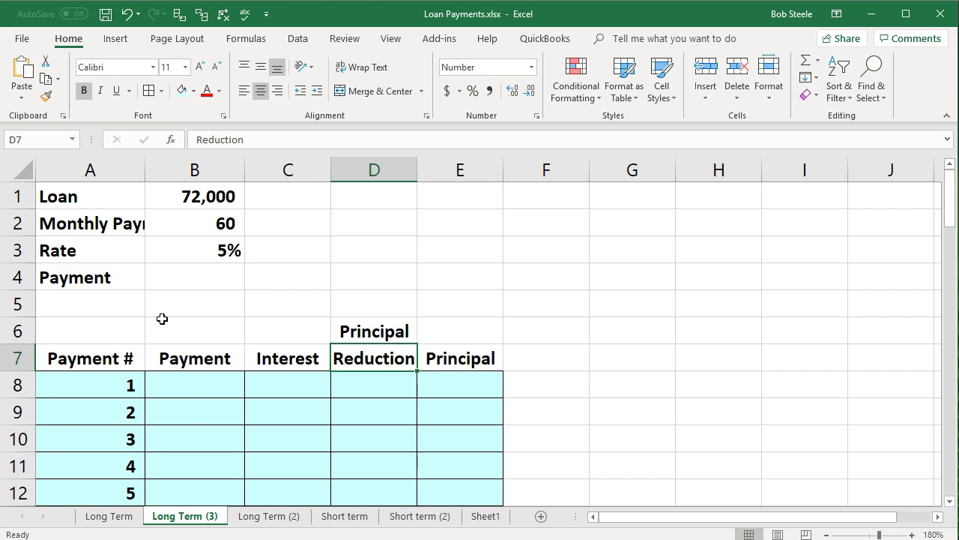
# - On the Long Term (3) sheet of the Loan Payments workbook in Excel, enter =5*12 as the number of monthly payments in B2
pyautogui.click(191, 195)
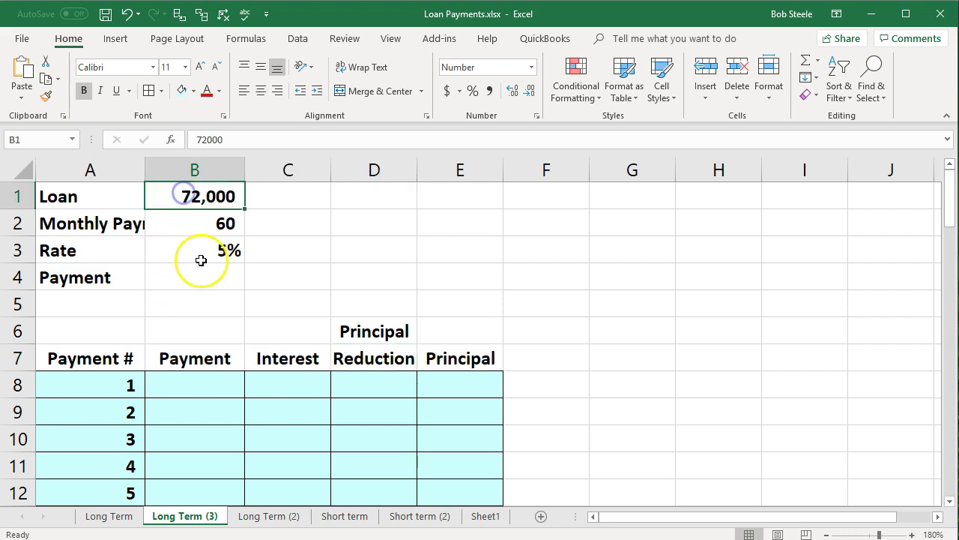
pyautogui.click(197, 224)
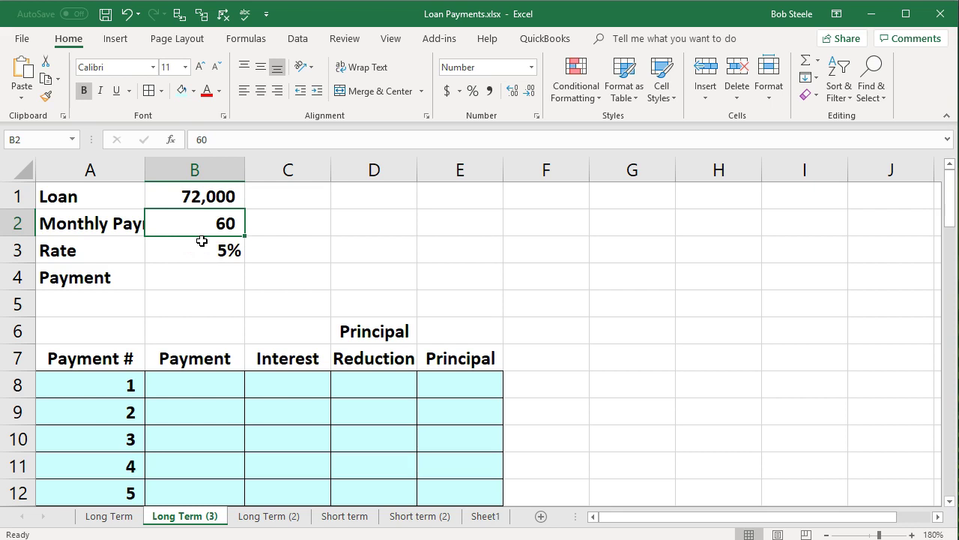
pyautogui.write('=5')
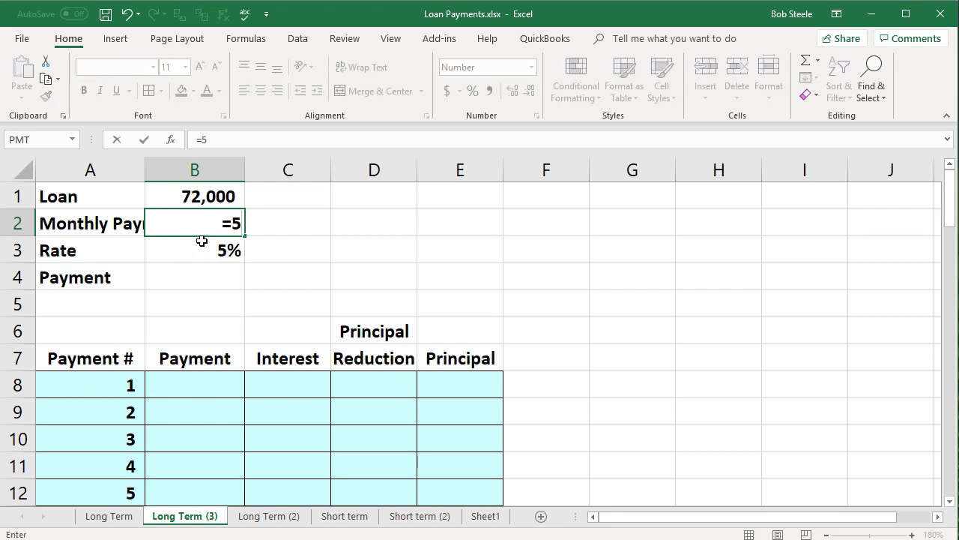
pyautogui.write('*12')
pyautogui.press('Return')
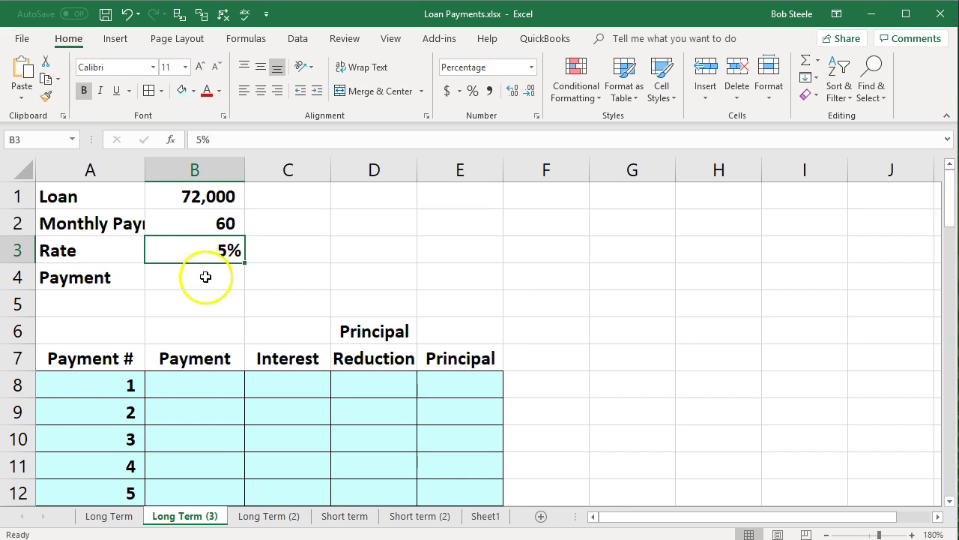
# - Start inserting a function in the loan Payment cell B4 and search the function list for "payment"
pyautogui.click(206, 276)
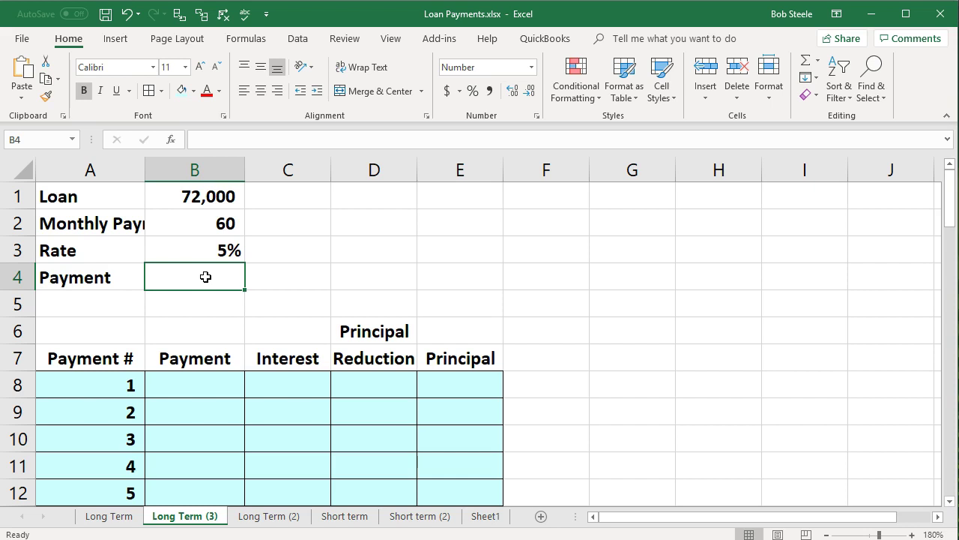
pyautogui.click(200, 248)
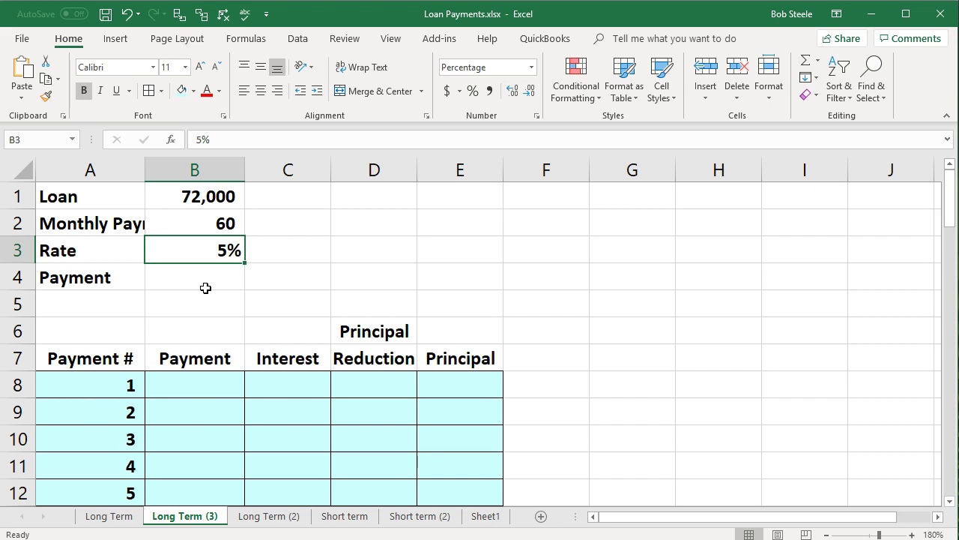
pyautogui.click(200, 278)
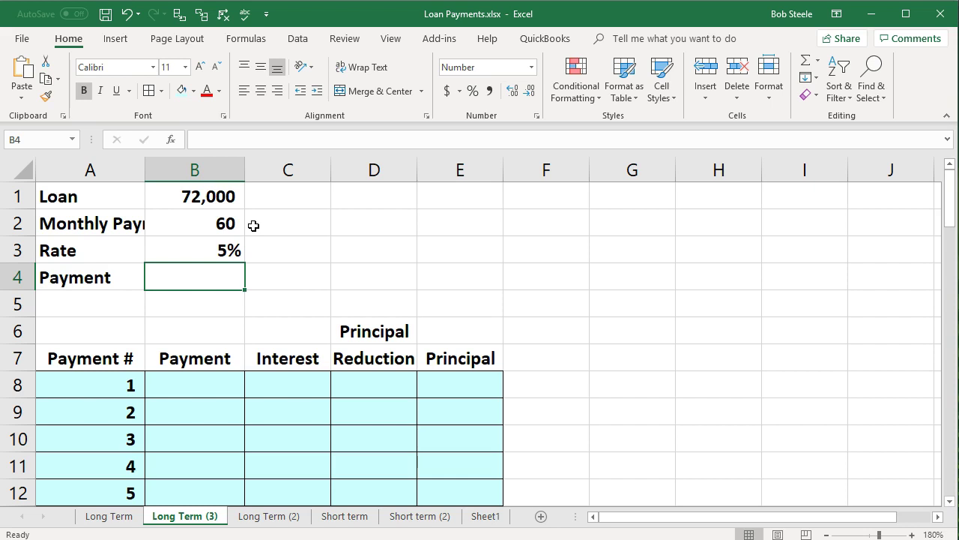
pyautogui.click(247, 43)
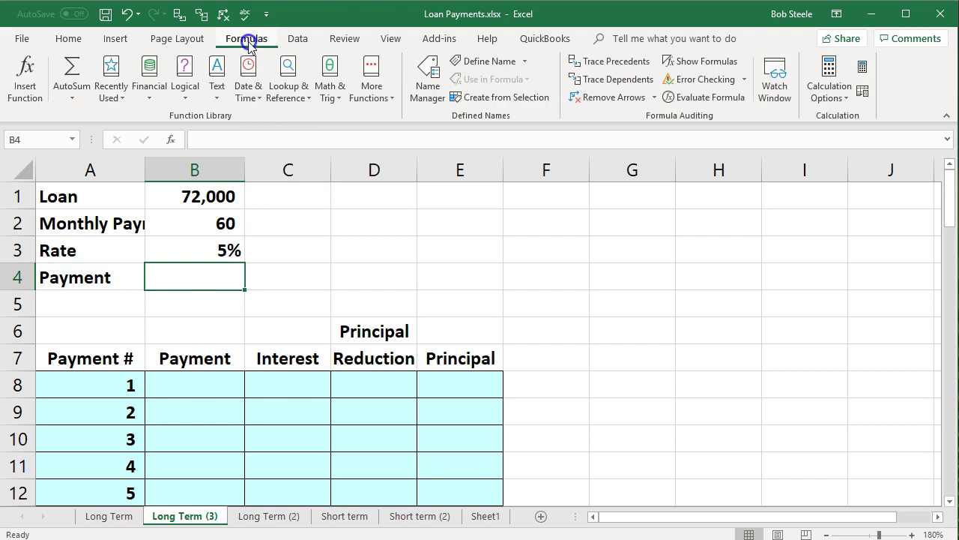
pyautogui.click(34, 88)
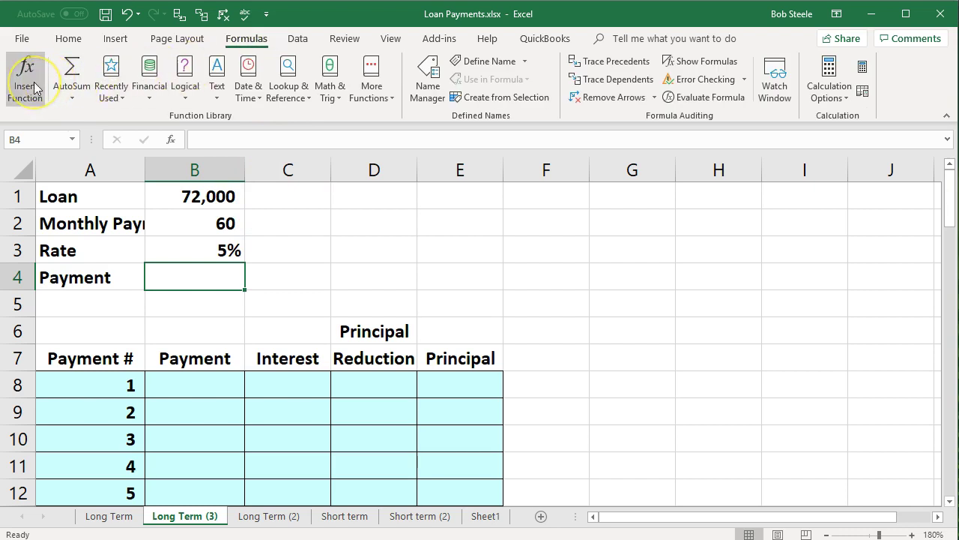
pyautogui.click(35, 88)
pyautogui.moveTo(231, 139); pyautogui.dragTo(438, 150)
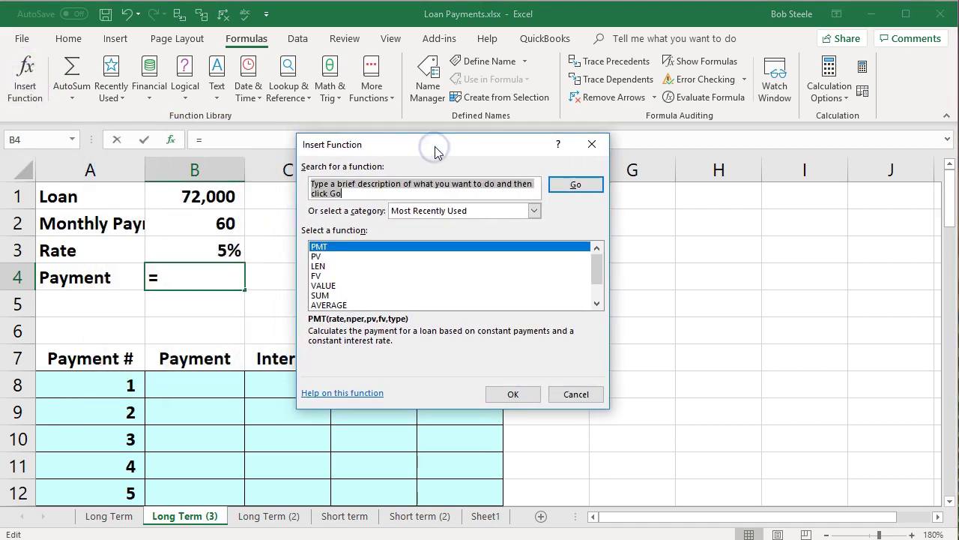
pyautogui.write('payment')
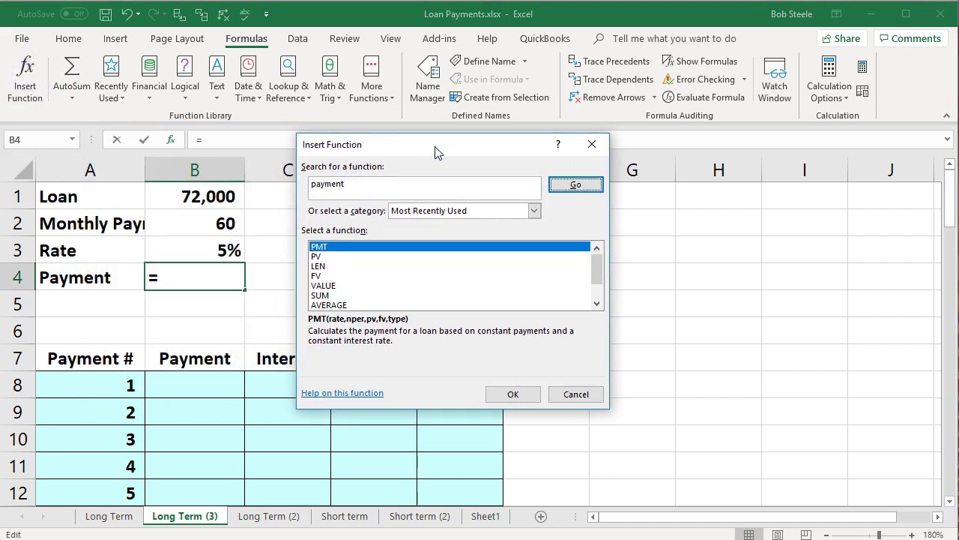
pyautogui.press('Return')
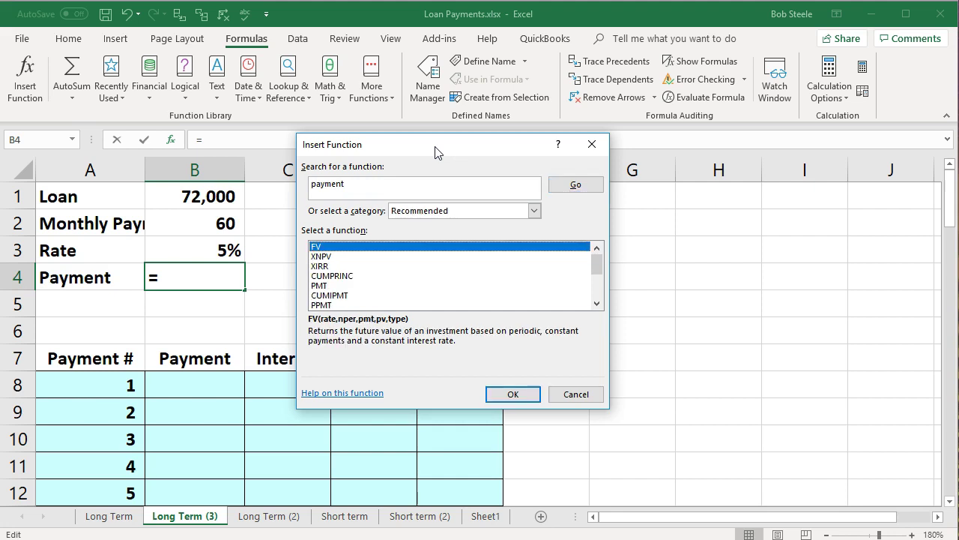
# - Choose PMT from the recommended functions and insert it into cell B4
pyautogui.click(333, 285)
pyautogui.click(348, 363)
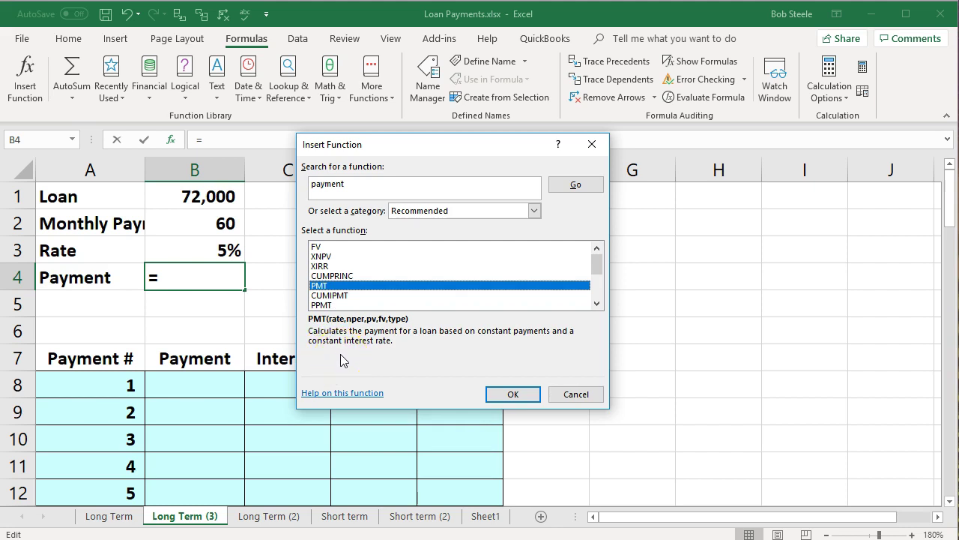
pyautogui.click(504, 398)
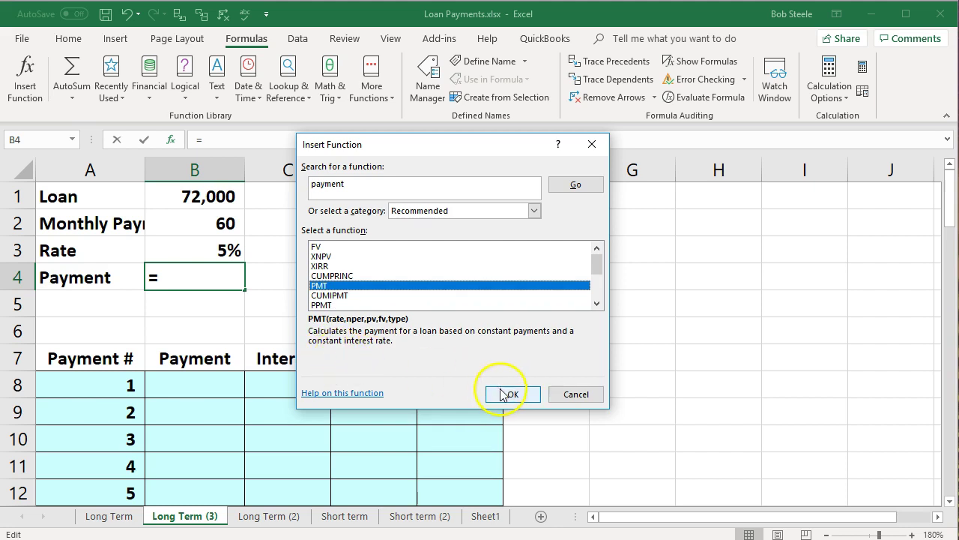
pyautogui.click(504, 397)
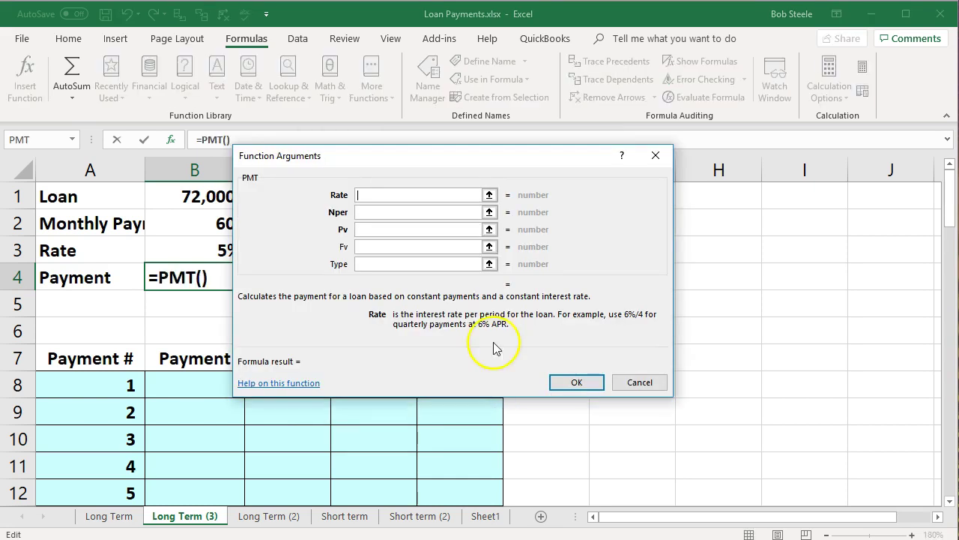
# - Move the function arguments dialog clear of the loan data and set PMT's Rate argument to B3/12
pyautogui.moveTo(439, 165); pyautogui.dragTo(518, 179)
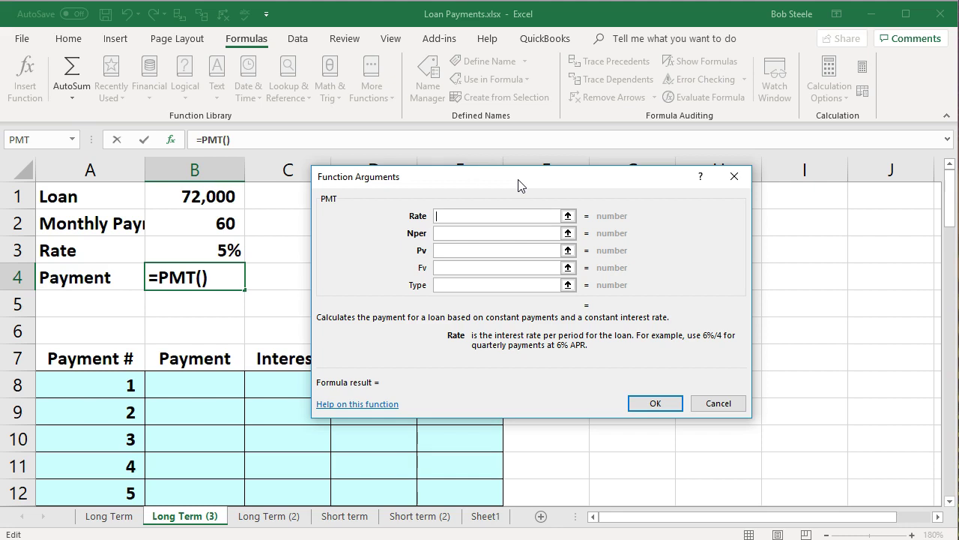
pyautogui.click(217, 249)
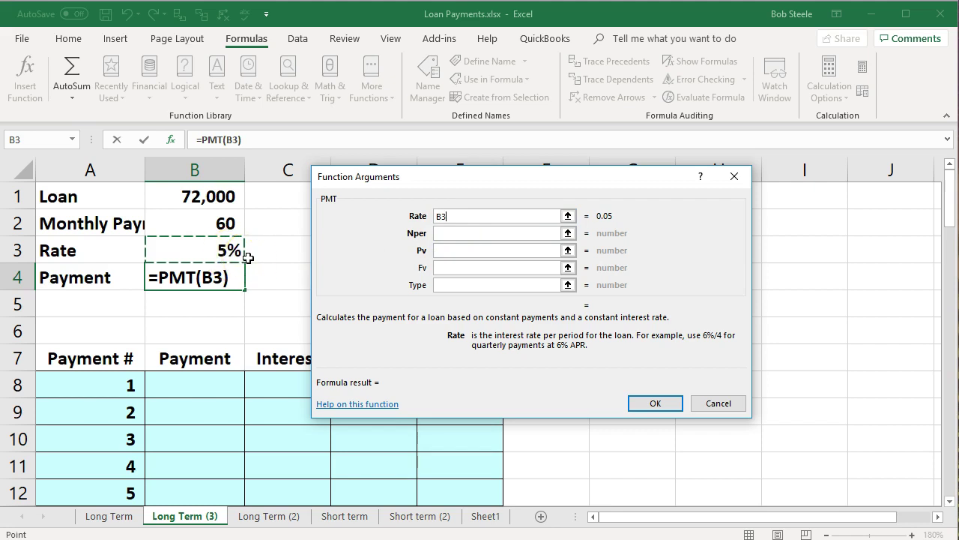
pyautogui.write('/')
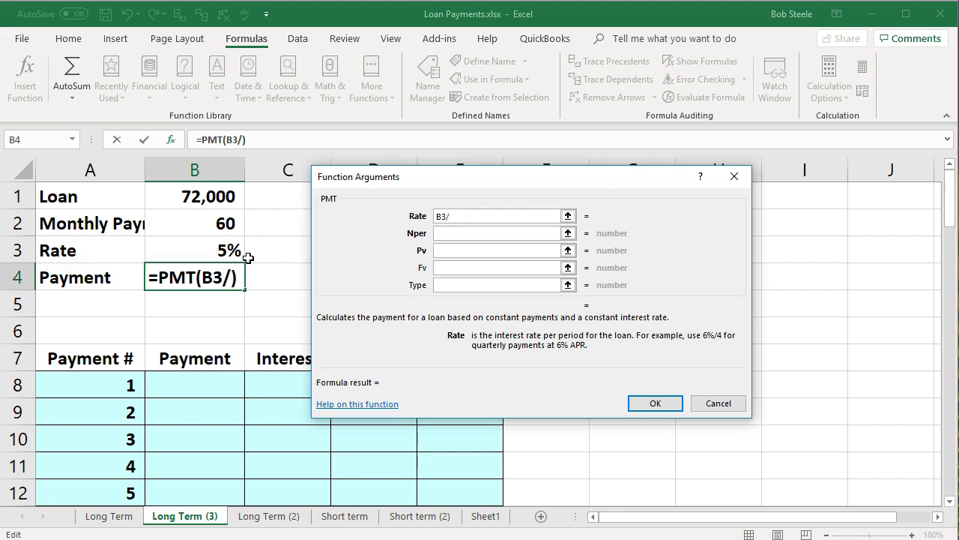
pyautogui.write('12')
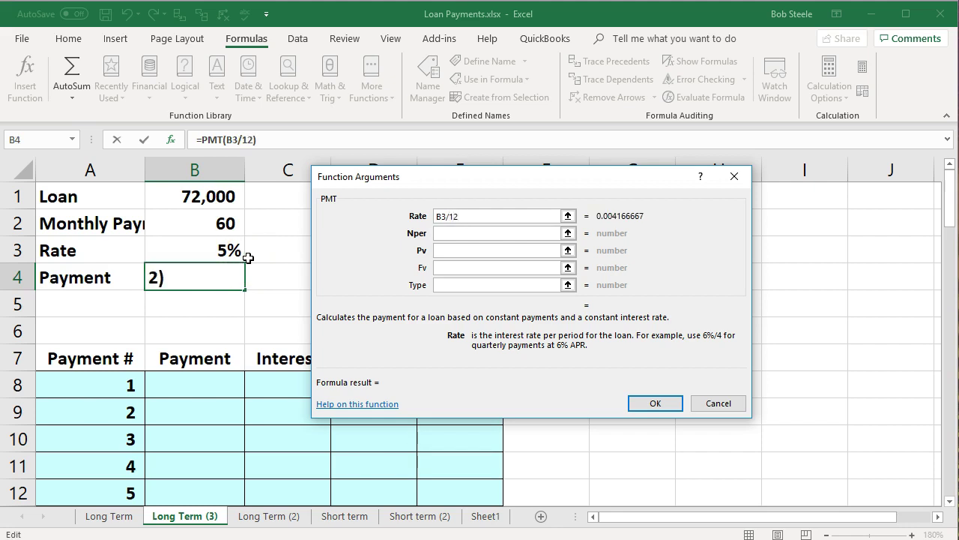
# - Set PMT's Nper argument to B2 and Pv to B1, and accept the function in B4
pyautogui.click(441, 233)
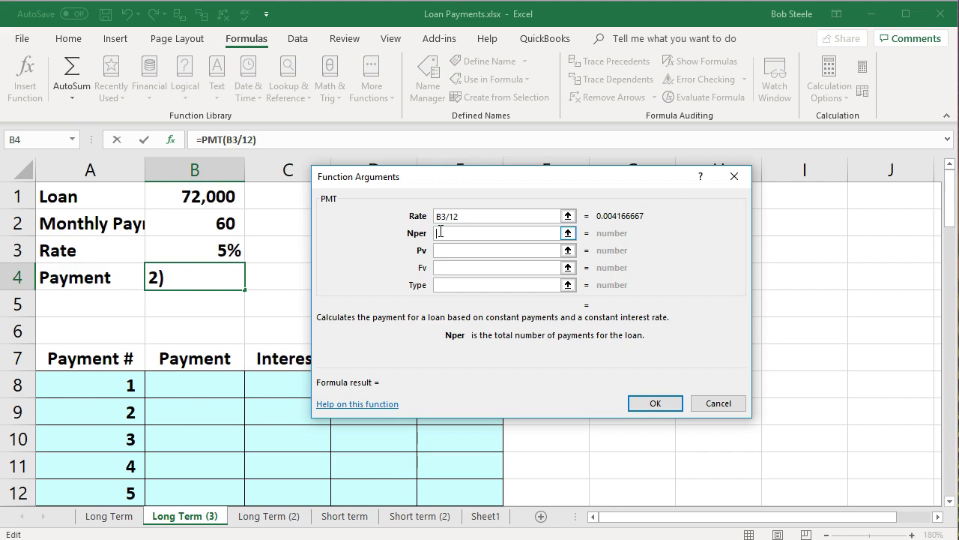
pyautogui.click(211, 222)
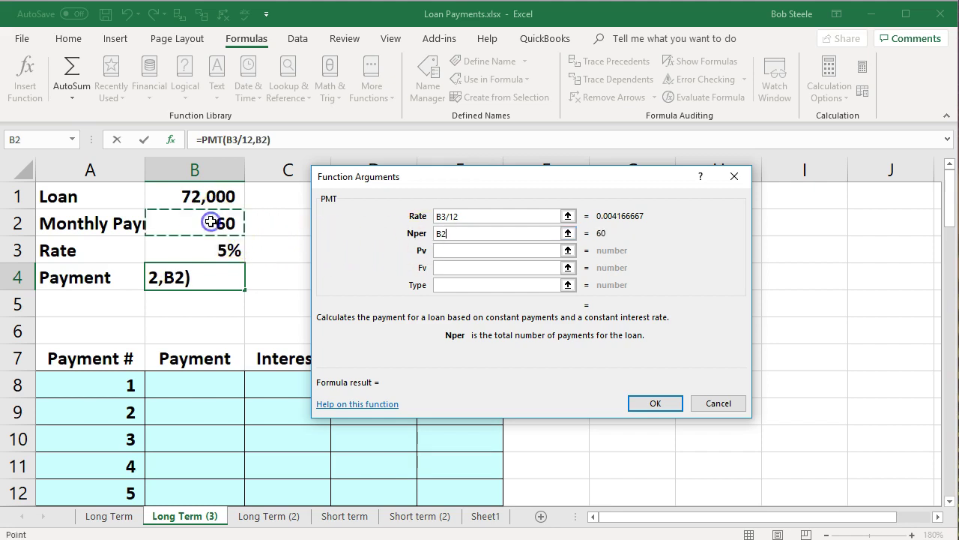
pyautogui.click(449, 250)
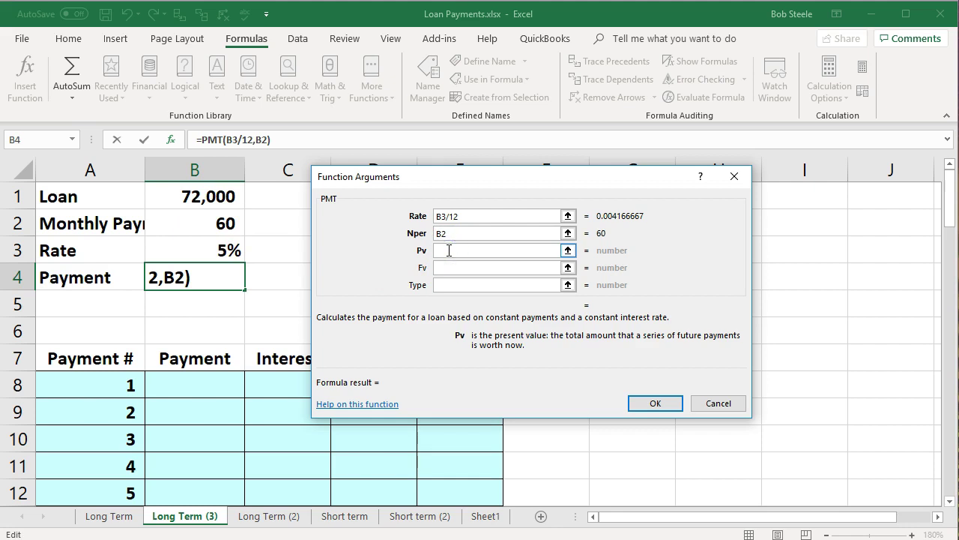
pyautogui.click(215, 196)
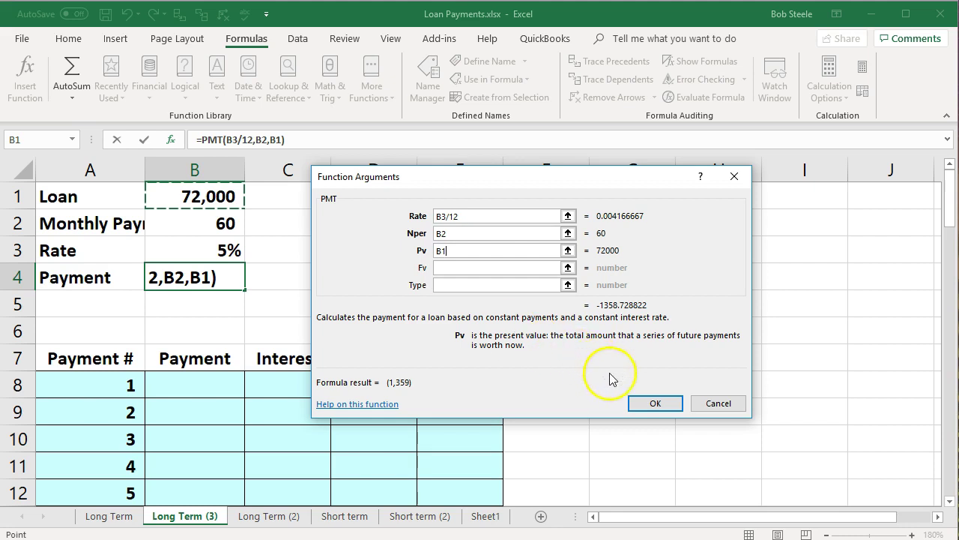
pyautogui.click(649, 406)
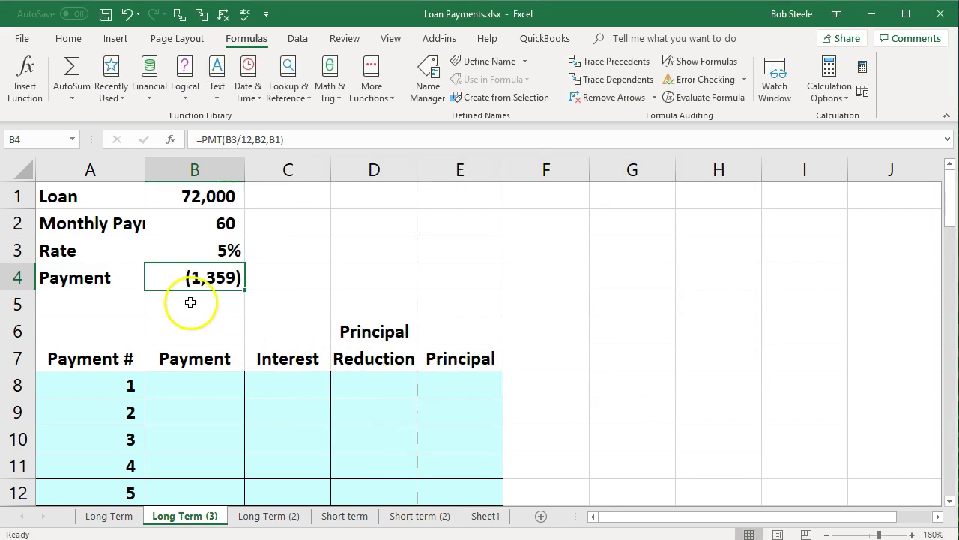
# - Edit the Payment formula in B4 to put a minus sign before PMT
pyautogui.doubleClick(178, 279)
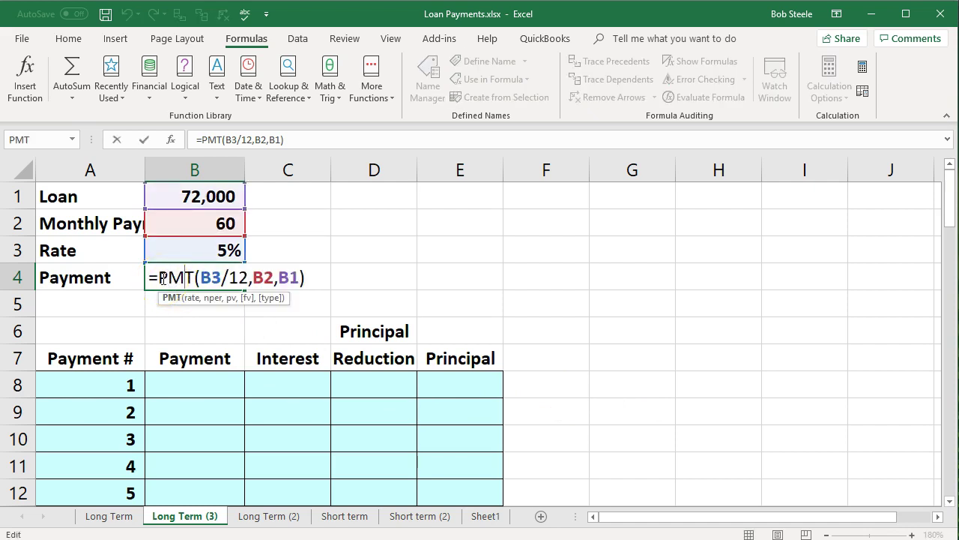
pyautogui.click(159, 278)
pyautogui.write('-')
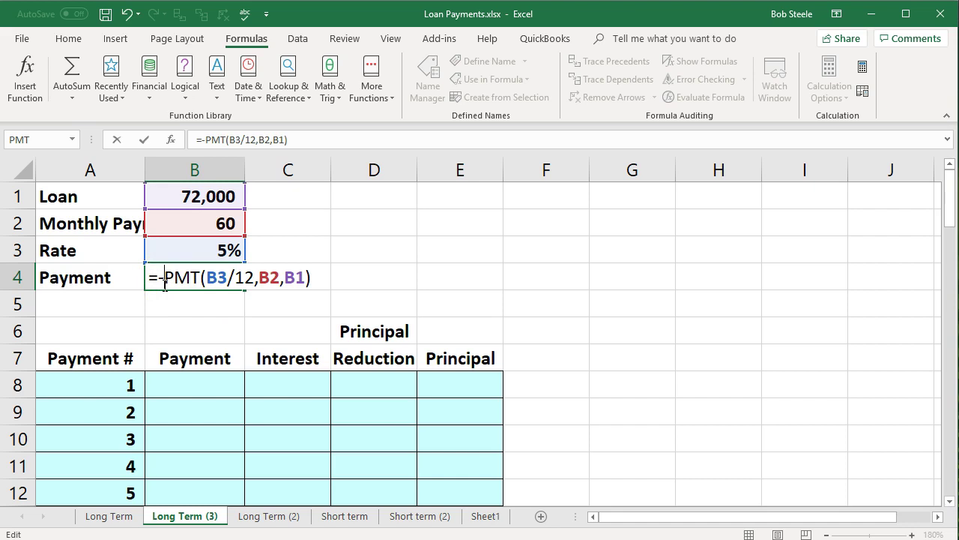
# - Review the rate, nper and pv arguments within B4's formula and commit it as =-PMT(B3/12,B2,B1)
pyautogui.press('Right')
pyautogui.press('Right')
pyautogui.press('Right')
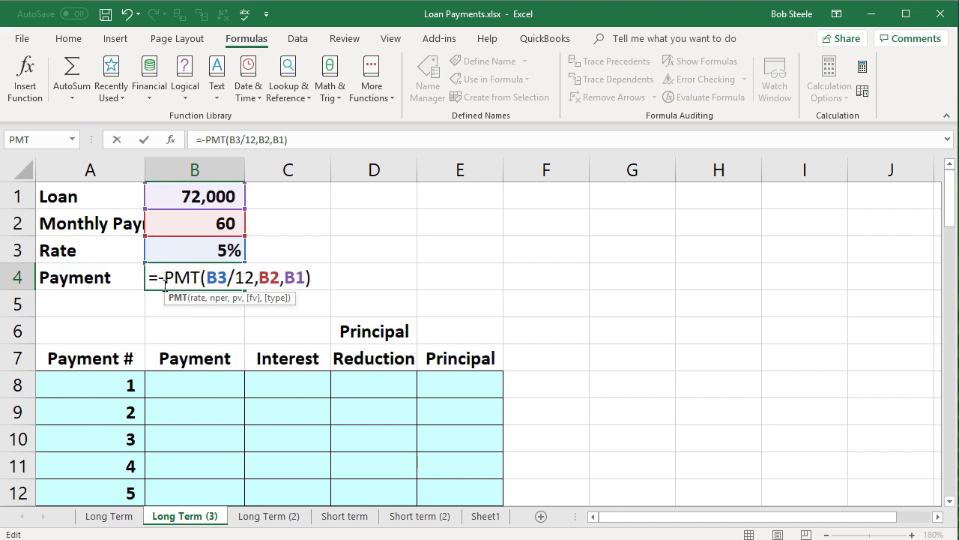
pyautogui.press('Right')
pyautogui.press('Right')
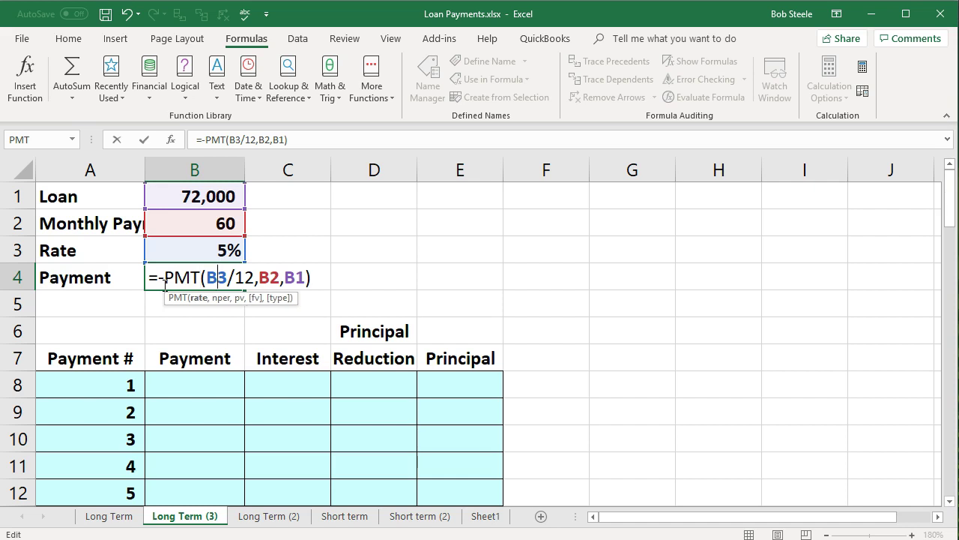
pyautogui.press('Right')
pyautogui.press('Right')
pyautogui.press('Right')
pyautogui.press('Right')
pyautogui.press('Right')
pyautogui.press('Right')
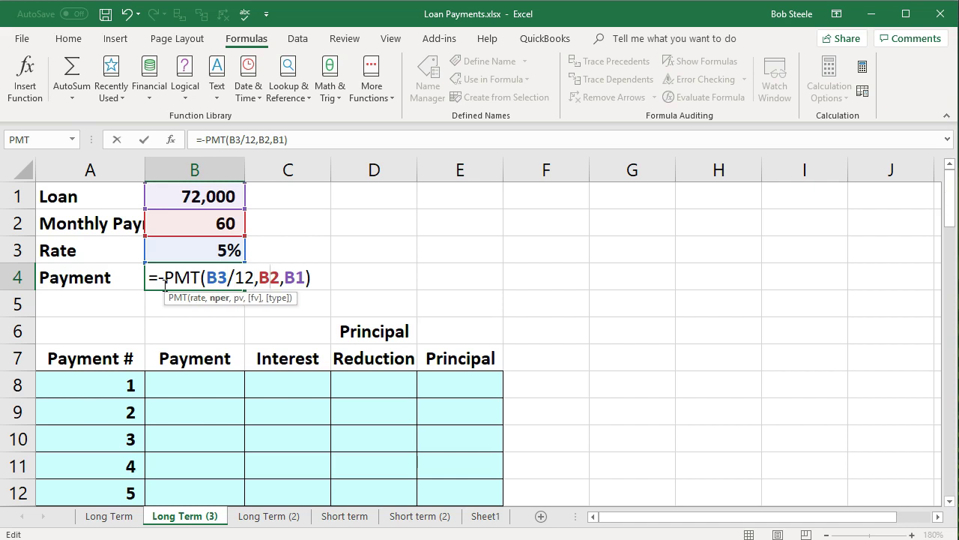
pyautogui.press('Right')
pyautogui.press('Right')
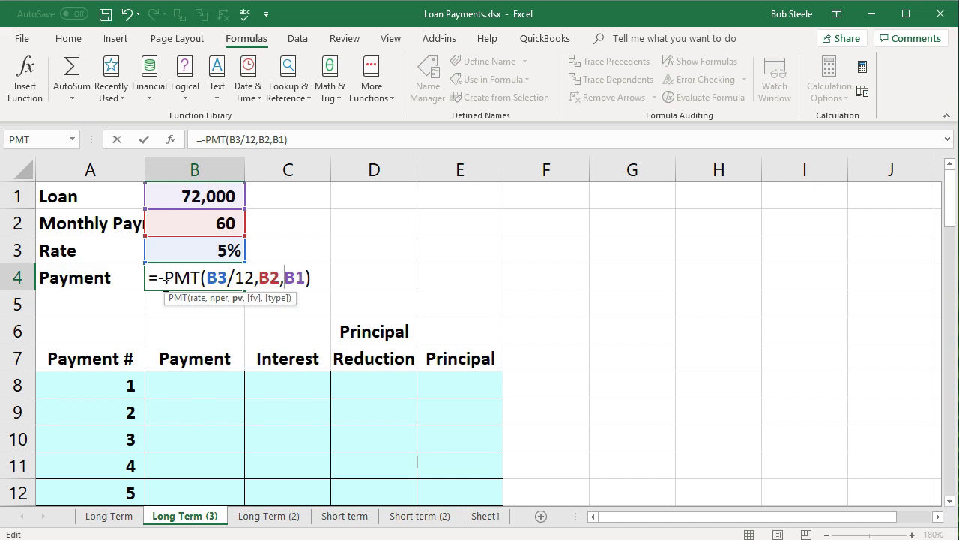
pyautogui.click(211, 280)
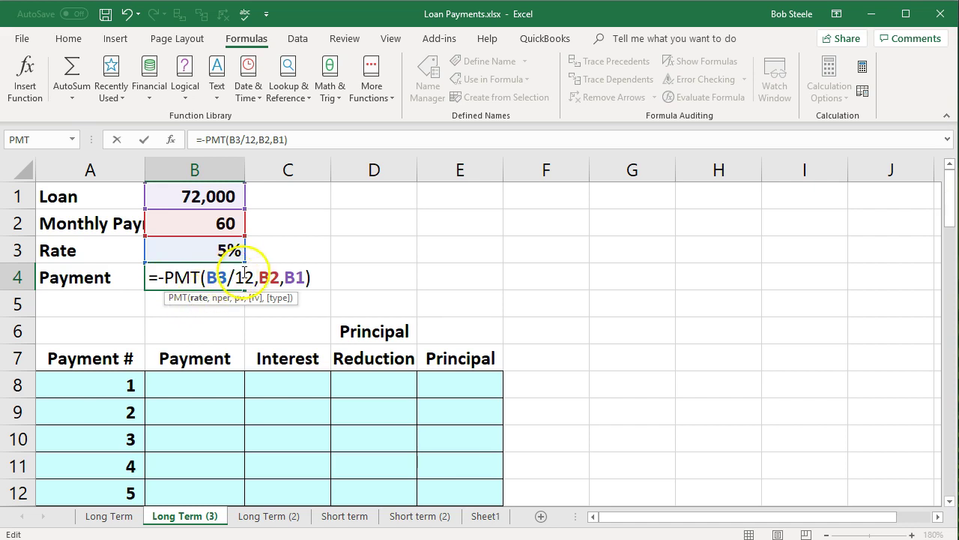
pyautogui.click(270, 278)
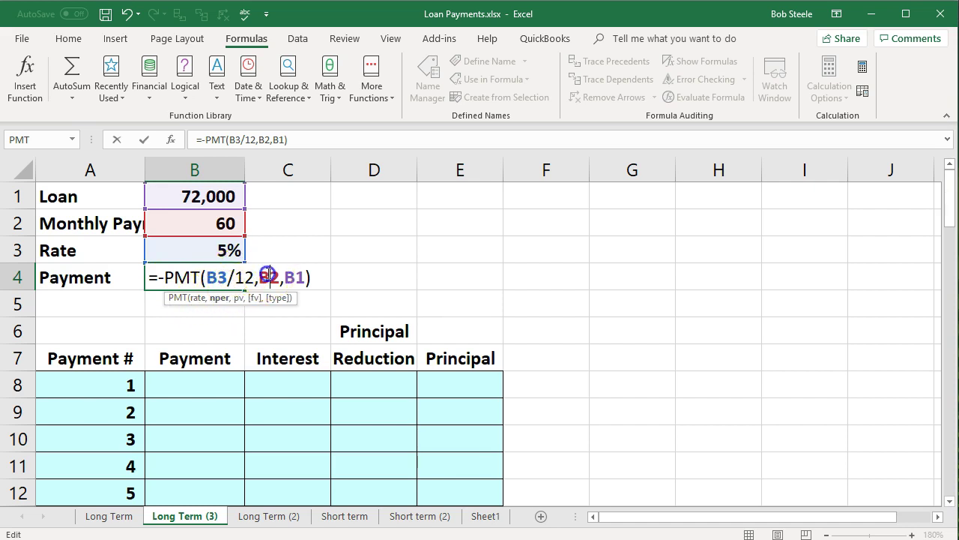
pyautogui.click(293, 276)
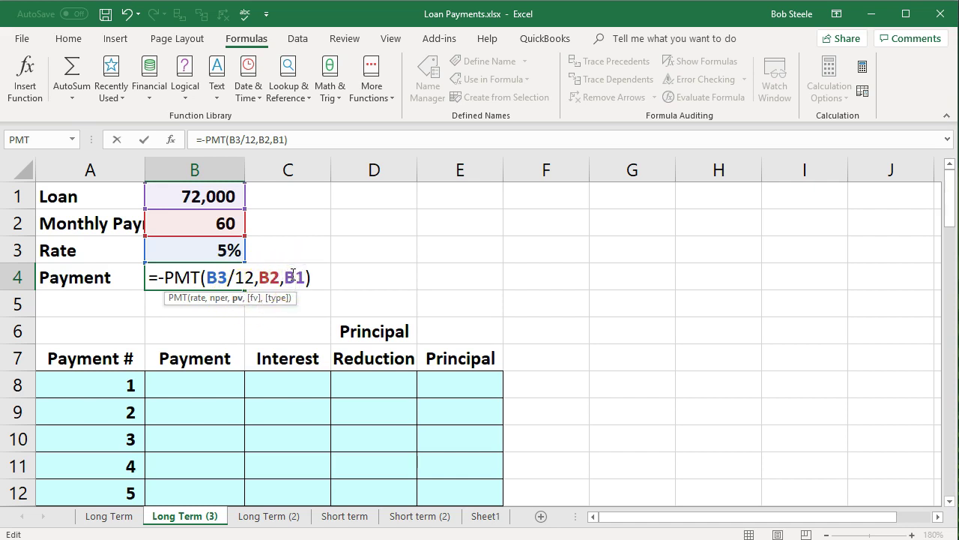
pyautogui.press('Return')
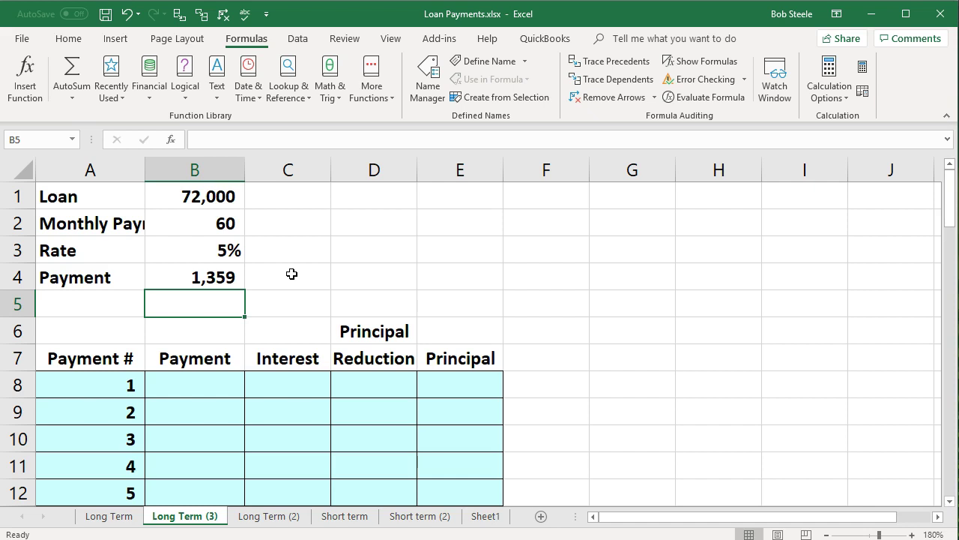
pyautogui.click(243, 272)
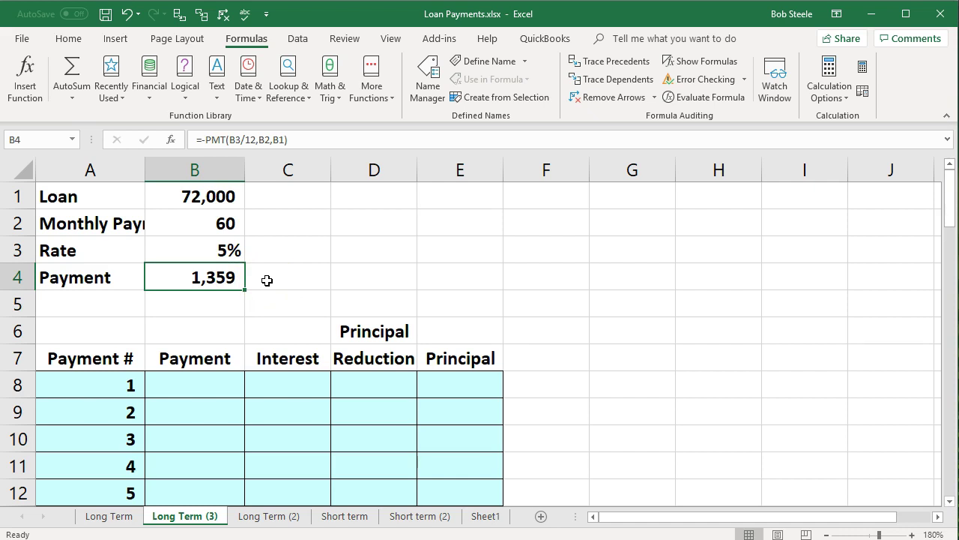
pyautogui.press('Up')
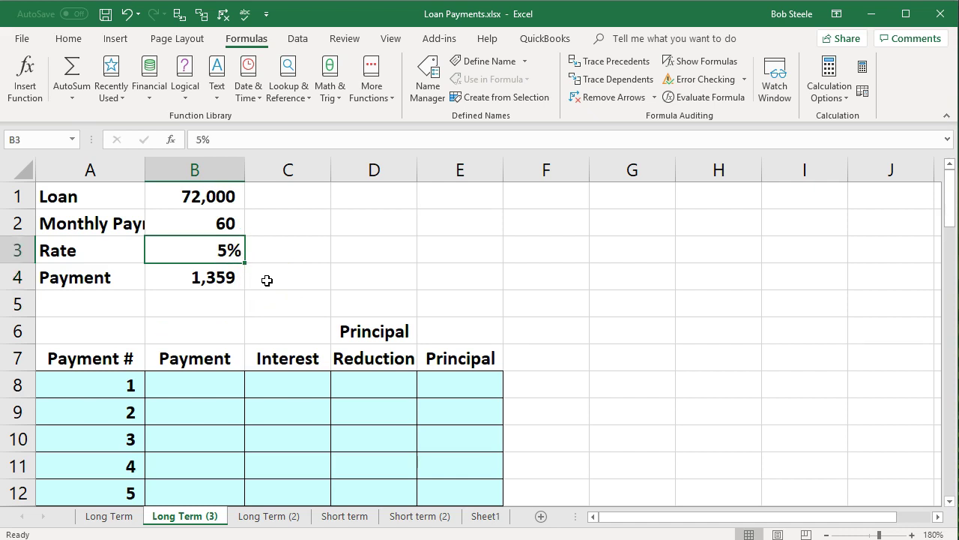
pyautogui.press('Down')
pyautogui.press('Down')
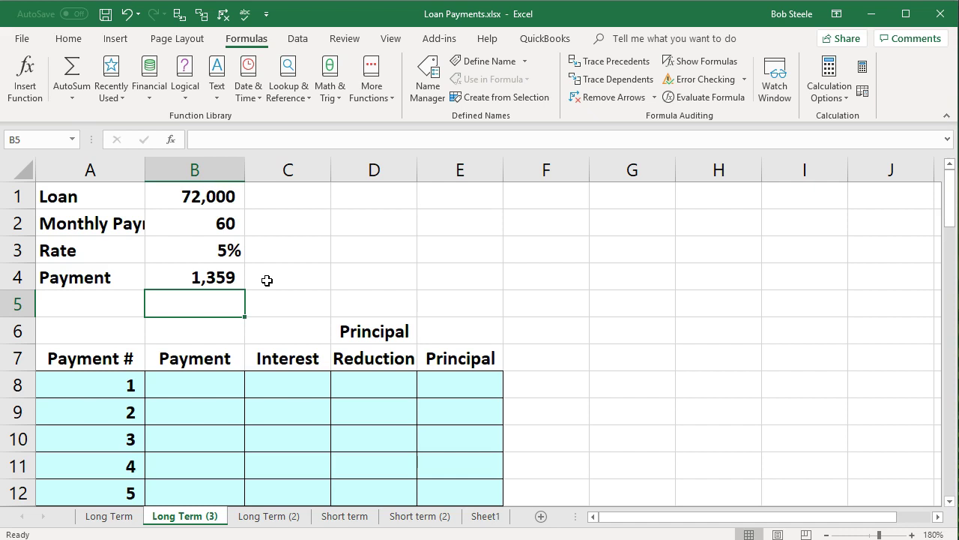
# - Switch to Calculator, place it beside the loan table, and multiply the monthly payment 1359 by 60 for the total repaid
pyautogui.hotkey('alt', 'Tab')
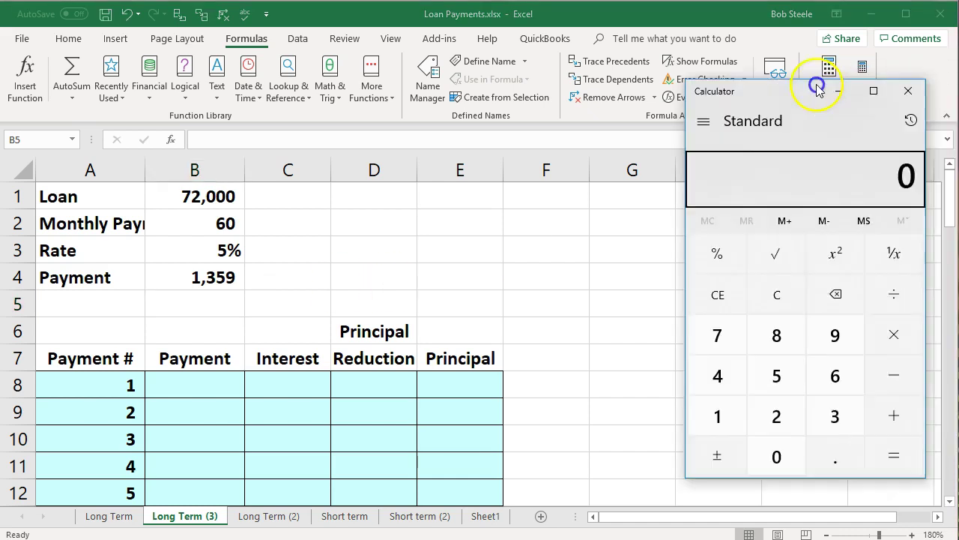
pyautogui.moveTo(820, 85); pyautogui.dragTo(700, 95)
pyautogui.write('1359')
pyautogui.press('*')
pyautogui.write('12')
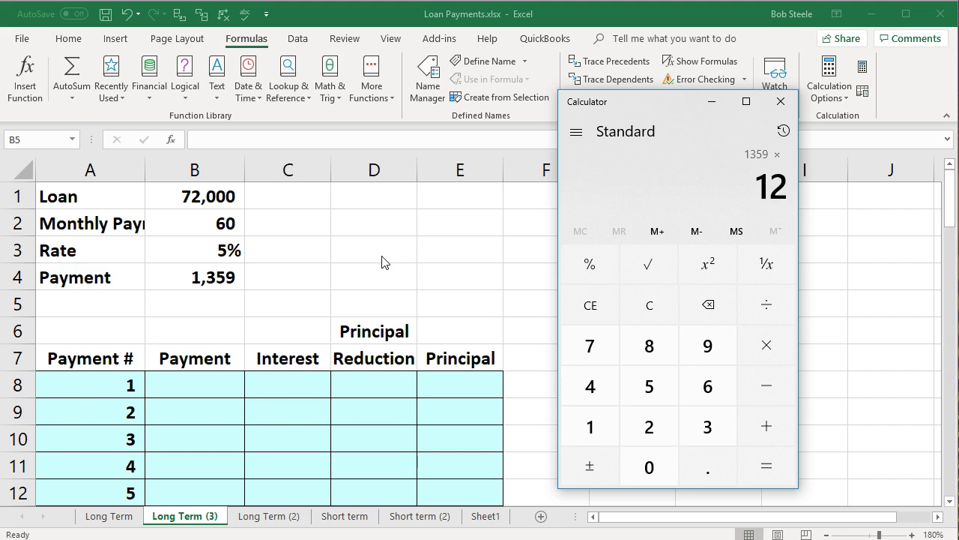
pyautogui.press('BackSpace')
pyautogui.press('BackSpace')
pyautogui.write('60')
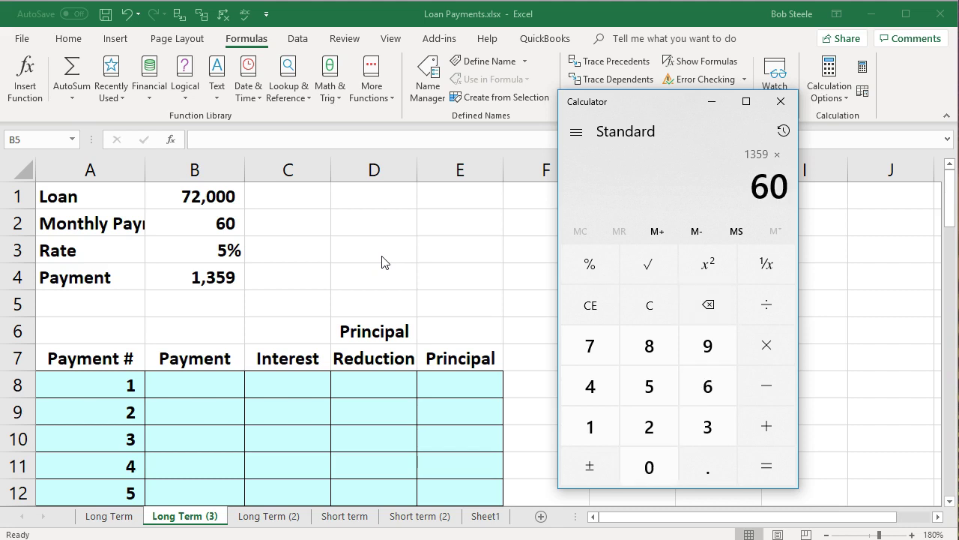
pyautogui.press('Return')
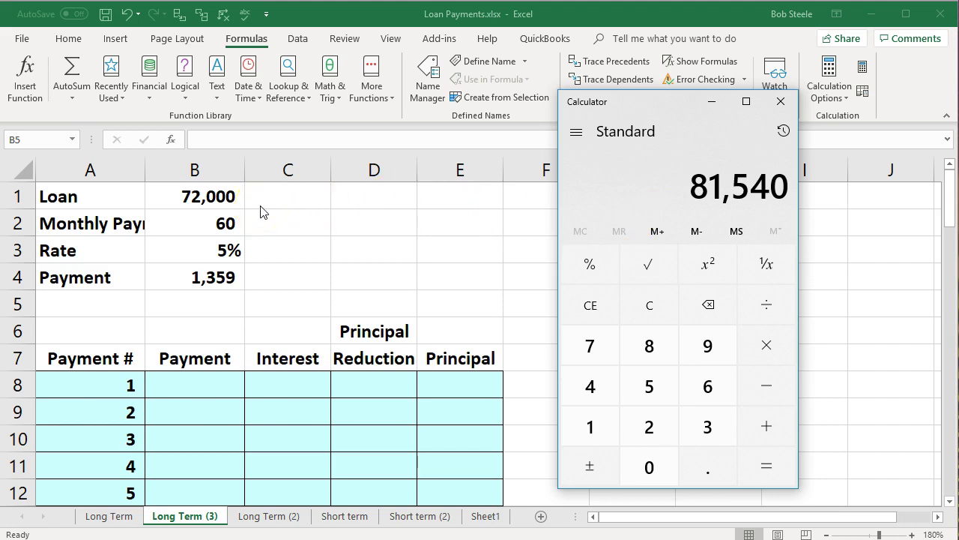
# - Subtract the 72000 loan amount from the total payments to work out the total interest
pyautogui.press('-')
pyautogui.write('72000')
pyautogui.press('Return')
pyautogui.click(646, 239)
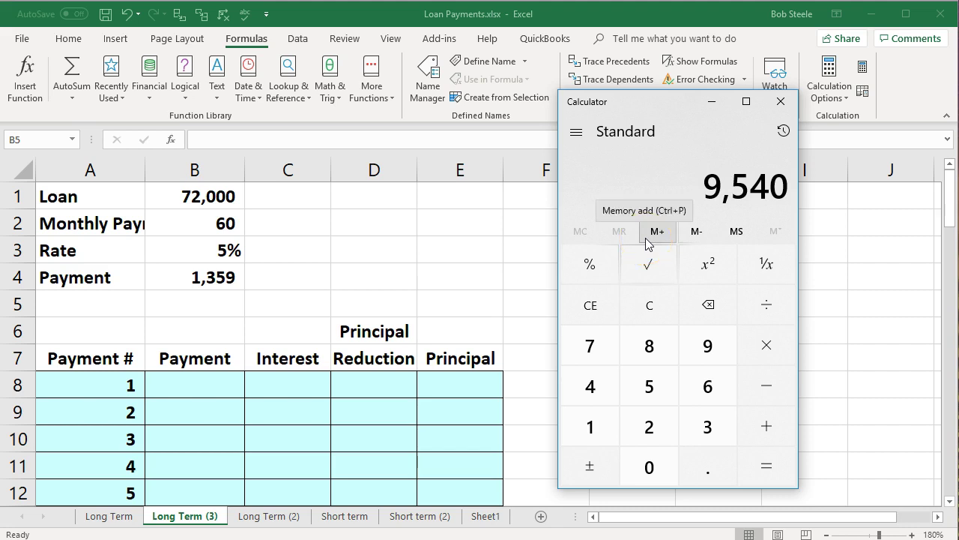
pyautogui.click(663, 241)
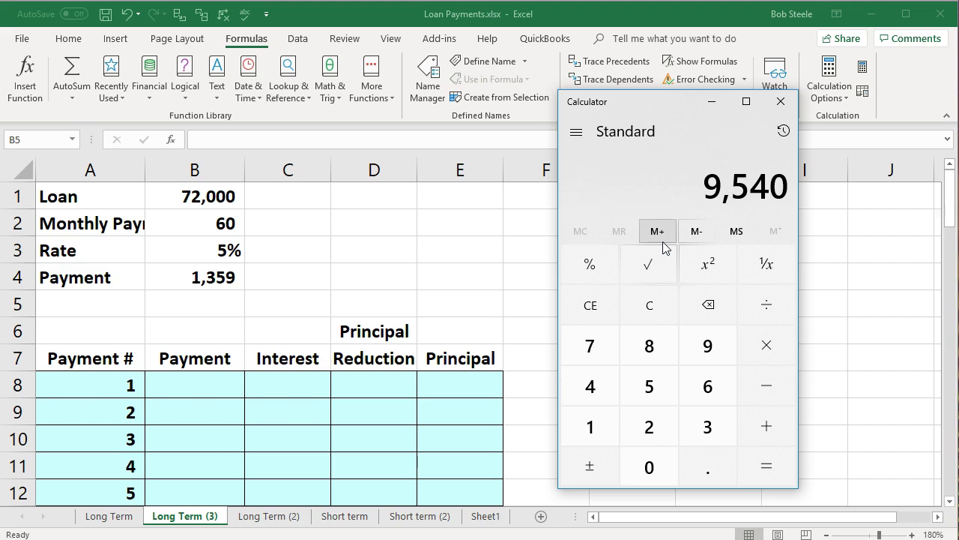
# - Divide the total interest by 12, then close Calculator
pyautogui.click(759, 312)
pyautogui.write('12')
pyautogui.press('Return')
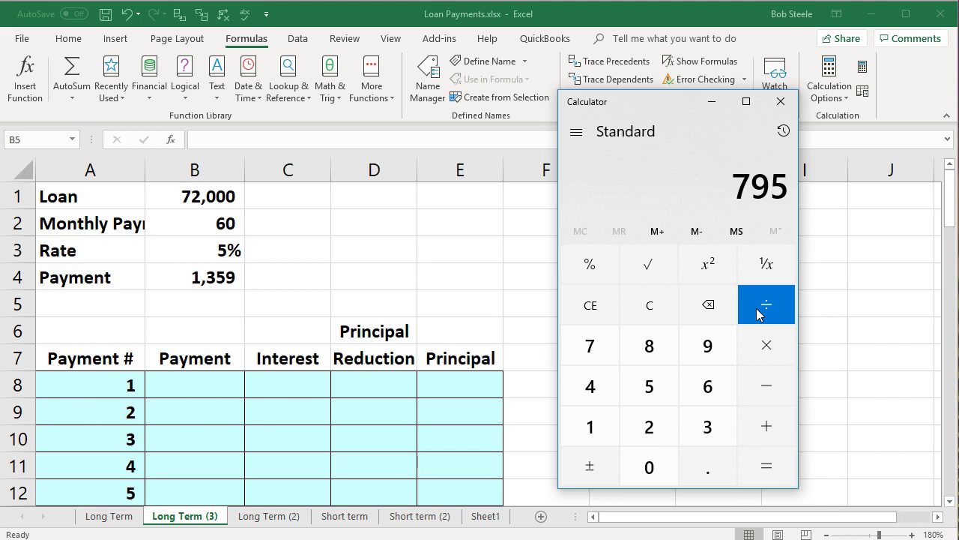
pyautogui.click(780, 102)
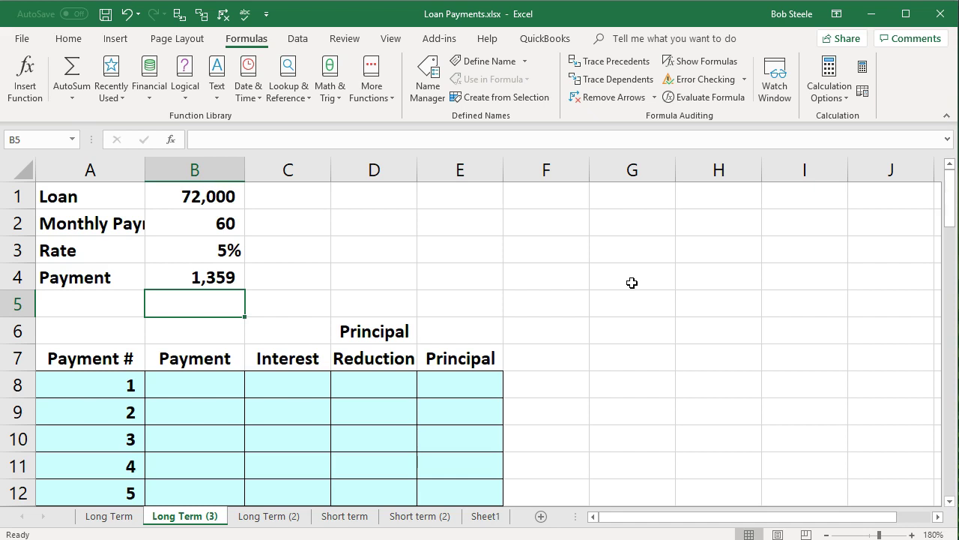
# - Examine the Payment # column of the amortization table from the first payment to the last, and return to the first row
pyautogui.press('Down')
pyautogui.press('Down')
pyautogui.press('Down')
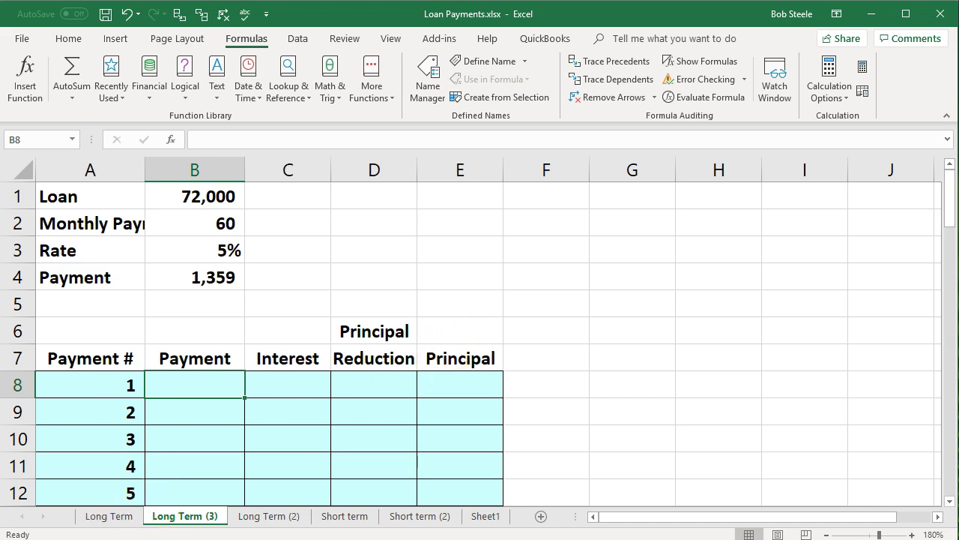
pyautogui.click(125, 387)
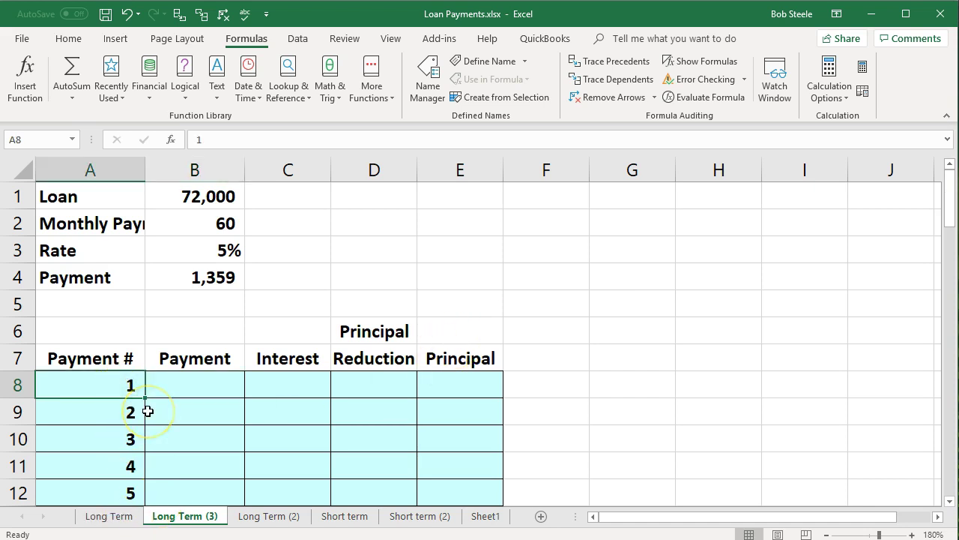
pyautogui.scroll(-14, 148, 412)
pyautogui.scroll(-6, 147, 412)
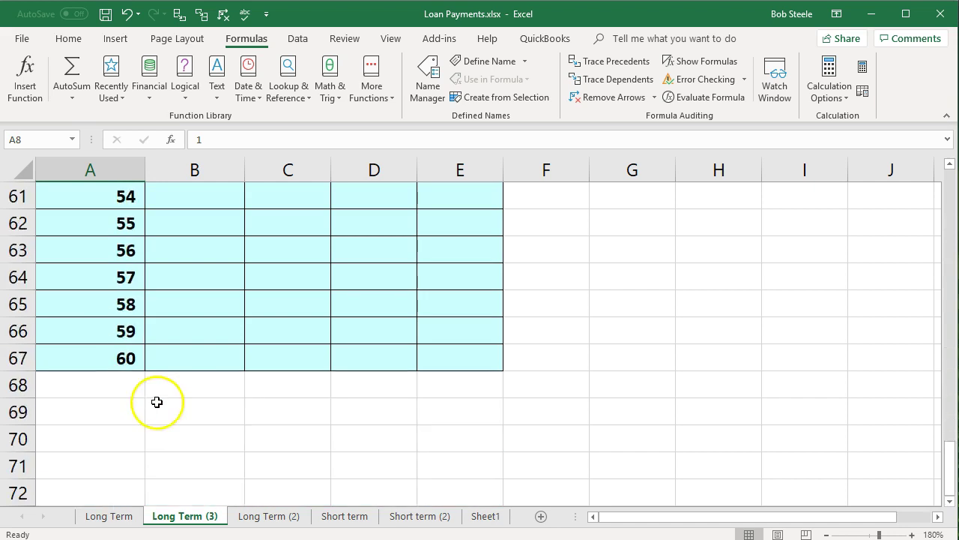
pyautogui.scroll(12, 157, 402)
pyautogui.scroll(8, 157, 402)
# - Enter =B4 in B8 as the payment amount for payment 1
pyautogui.click(178, 385)
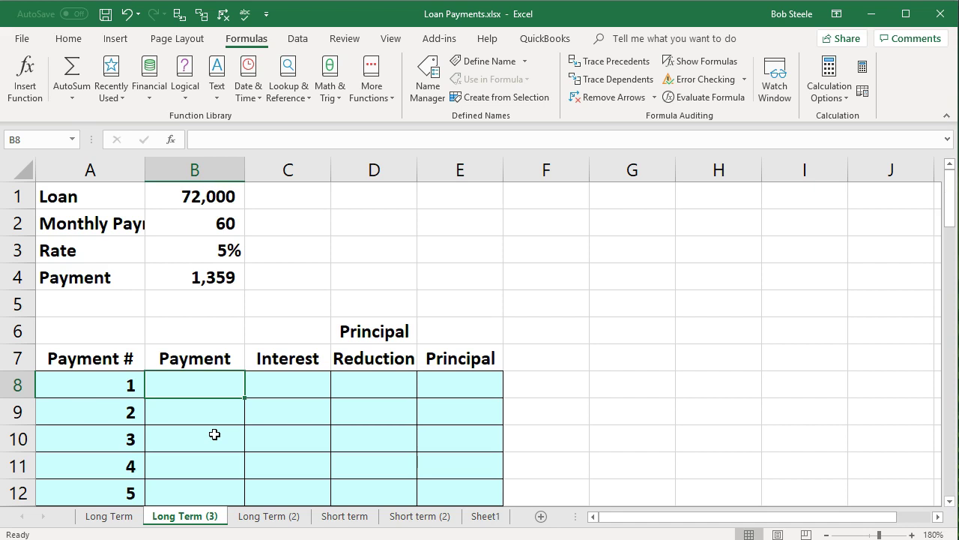
pyautogui.write('=')
pyautogui.press('Up')
pyautogui.press('Up')
pyautogui.press('Up')
pyautogui.press('Up')
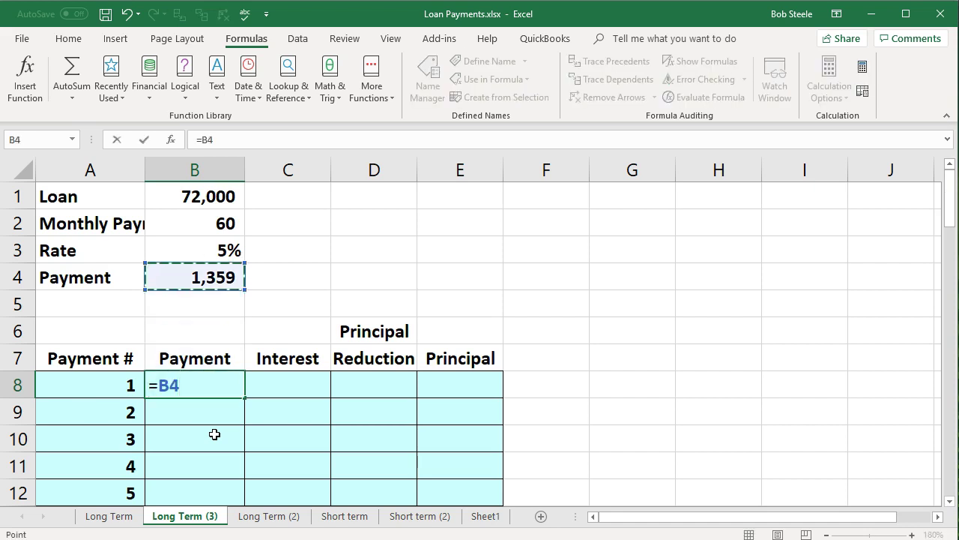
pyautogui.press('Tab')
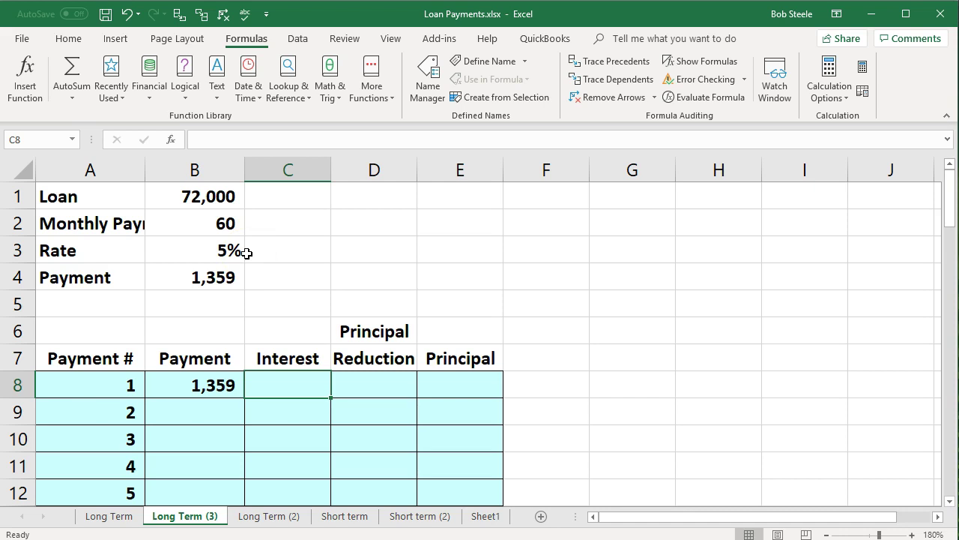
# - Work out the first month's interest in Calculator by multiplying 72000 by .05 and dividing the result by 12
pyautogui.press('XF86Calculator')
pyautogui.click(648, 296)
pyautogui.write('720000')
pyautogui.press('*')
pyautogui.write('.05')
pyautogui.press('Return')
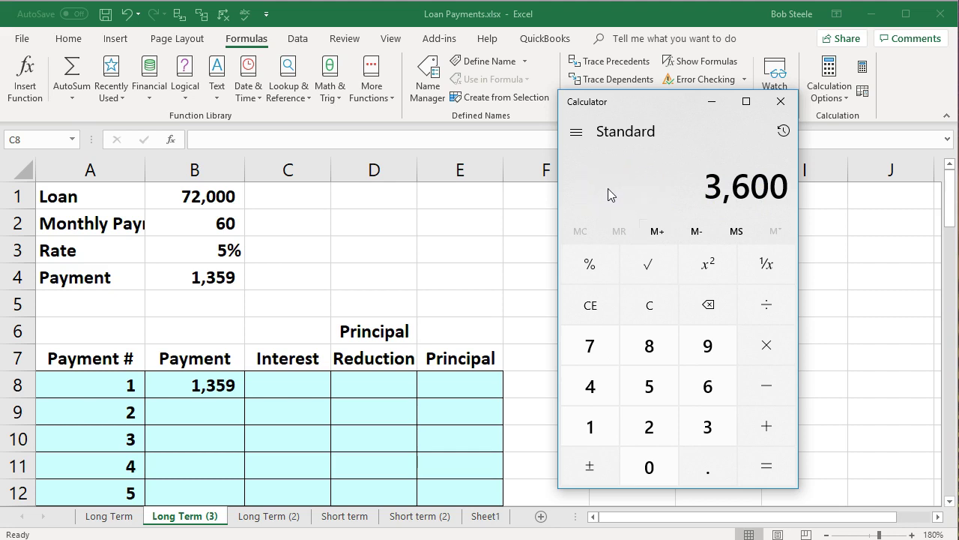
pyautogui.press('/')
pyautogui.write('12')
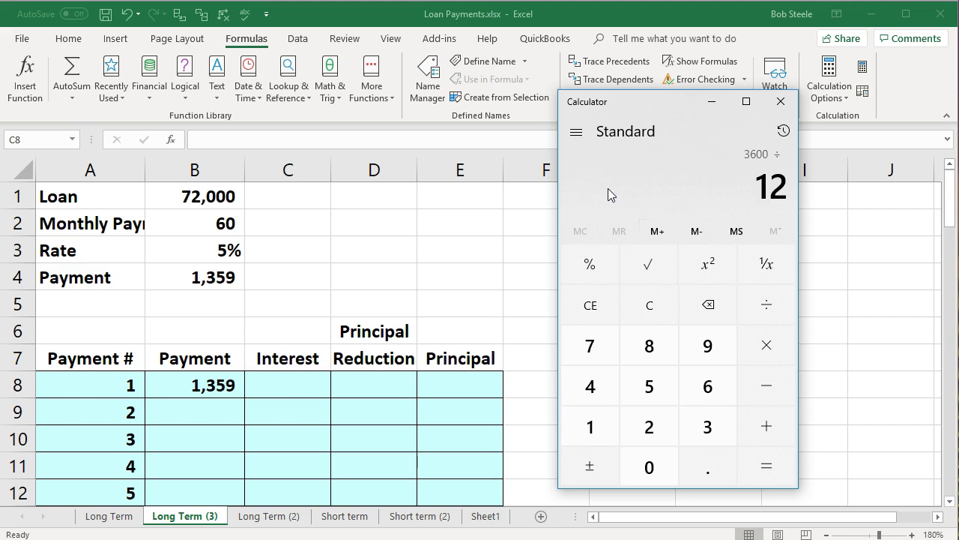
pyautogui.press('Return')
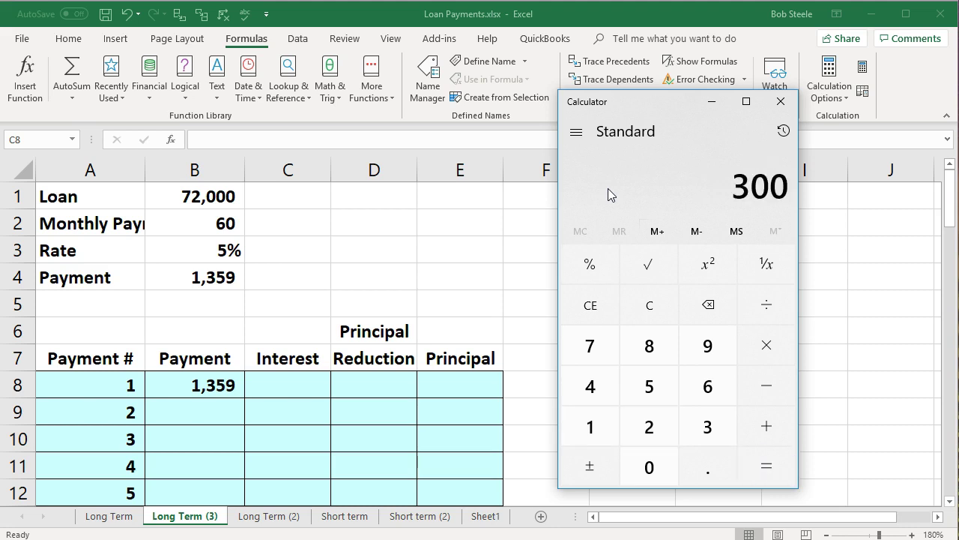
# - Return to the Excel workbook and enter =B1*B3/12 in C8 as the interest for payment 1
pyautogui.click(386, 402)
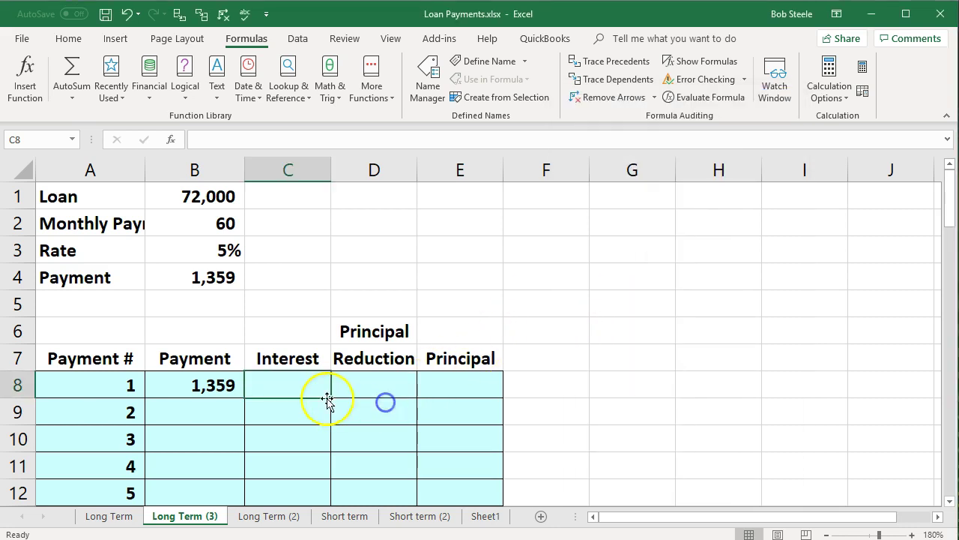
pyautogui.write('=')
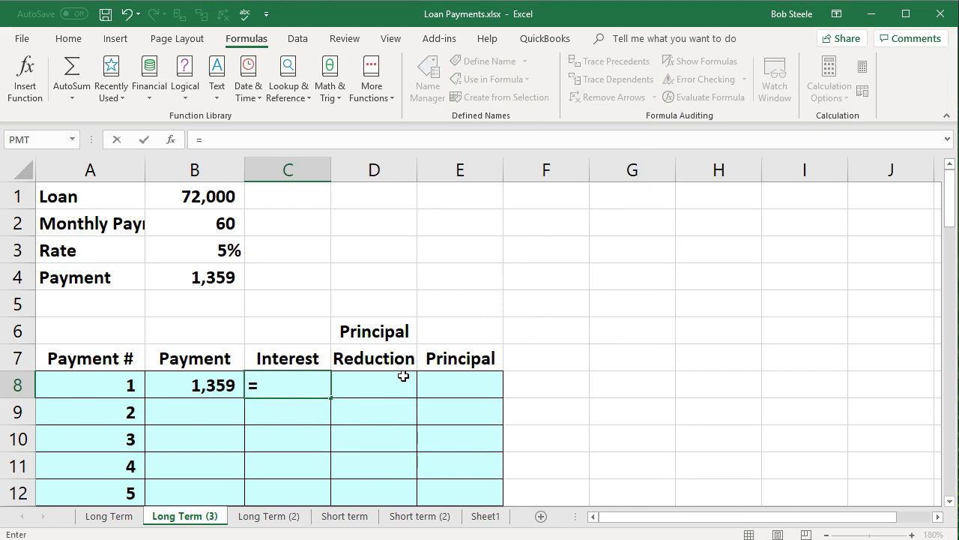
pyautogui.click(212, 196)
pyautogui.write('*')
pyautogui.click(225, 251)
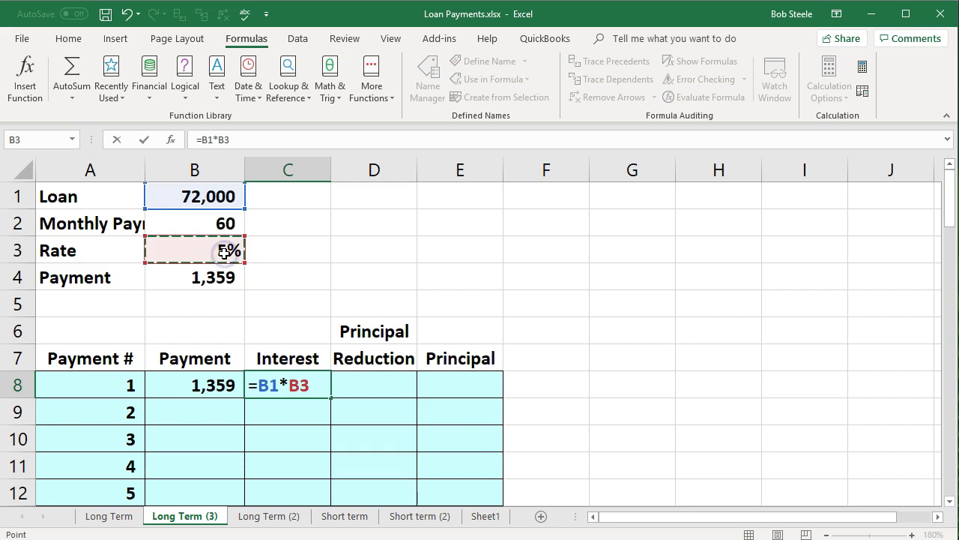
pyautogui.write('/12')
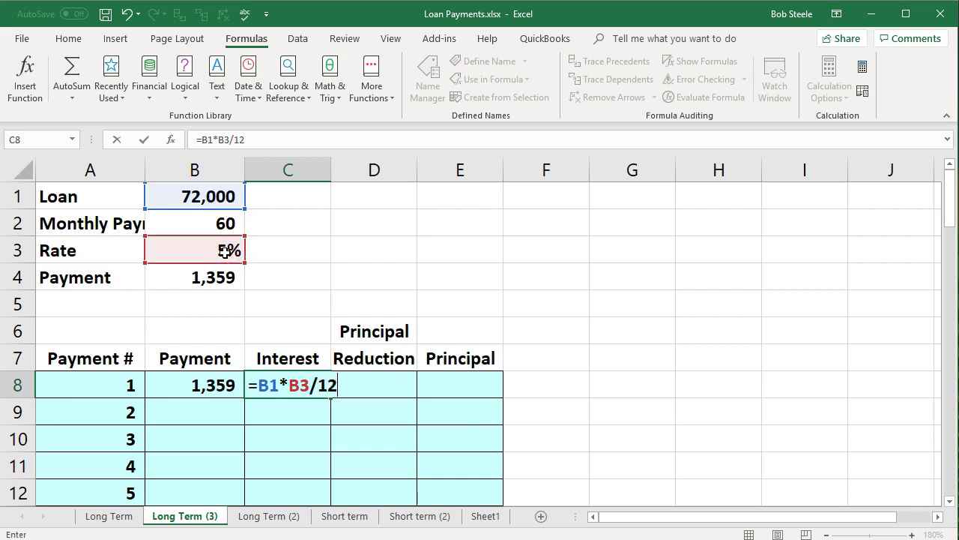
pyautogui.press('Return')
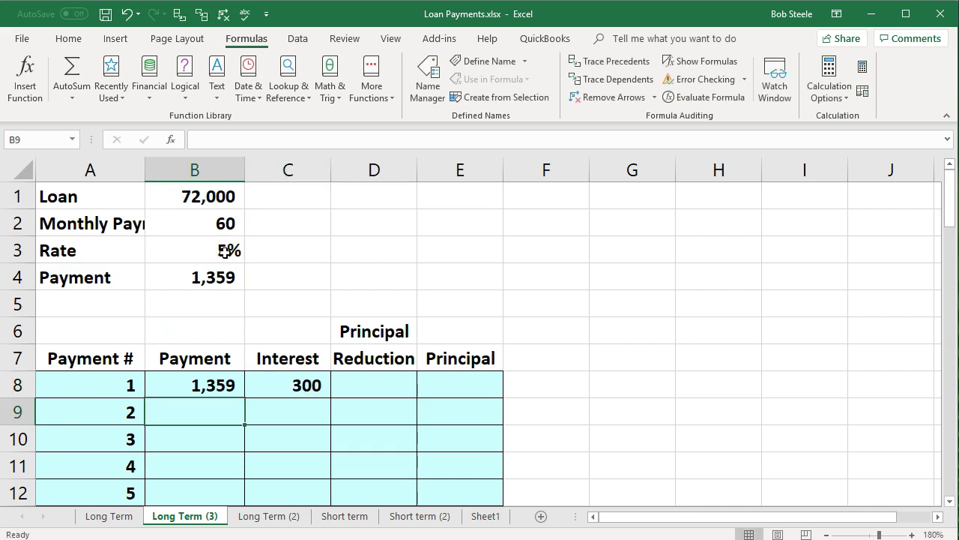
# - Enter =B8-C8 in D8 as the principal reduction for payment 1
pyautogui.press('Right')
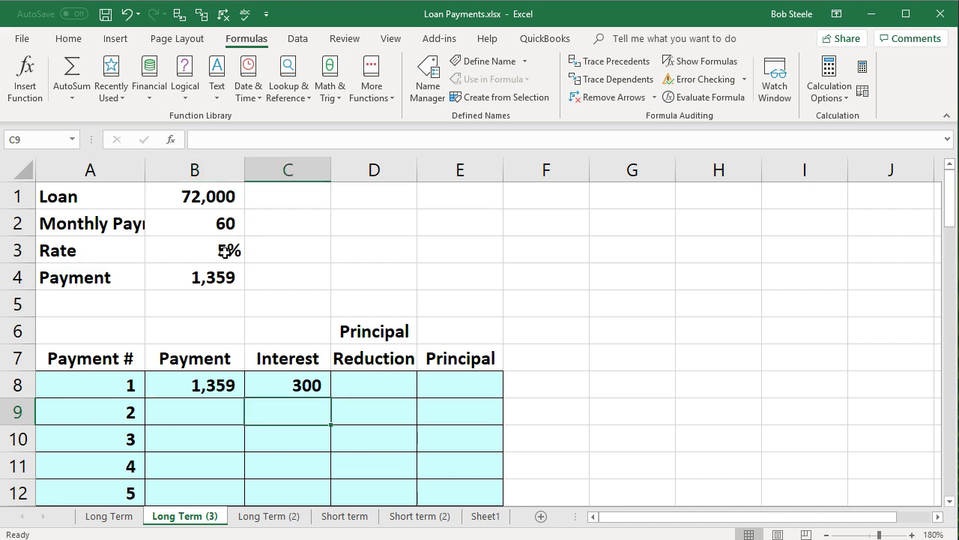
pyautogui.press('Right')
pyautogui.press('Up')
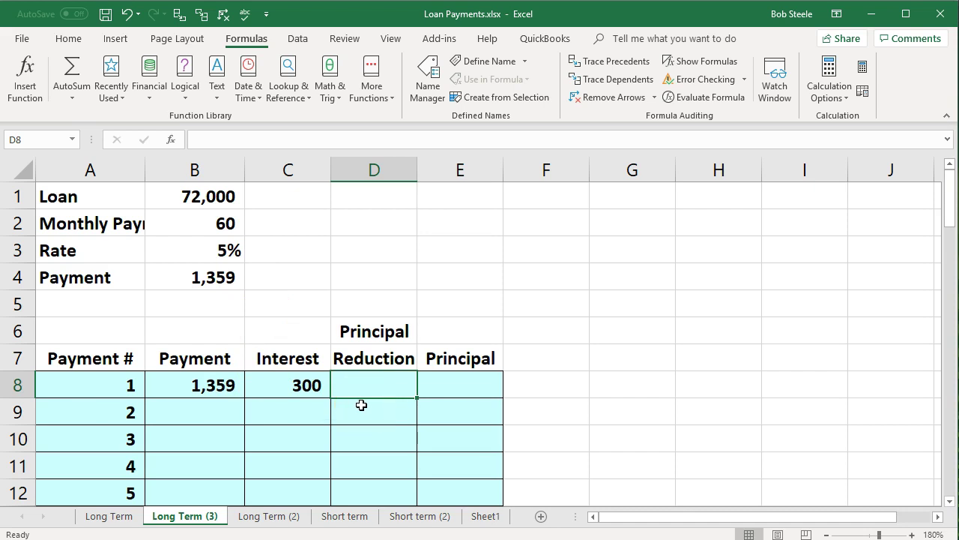
pyautogui.write('=')
pyautogui.click(216, 386)
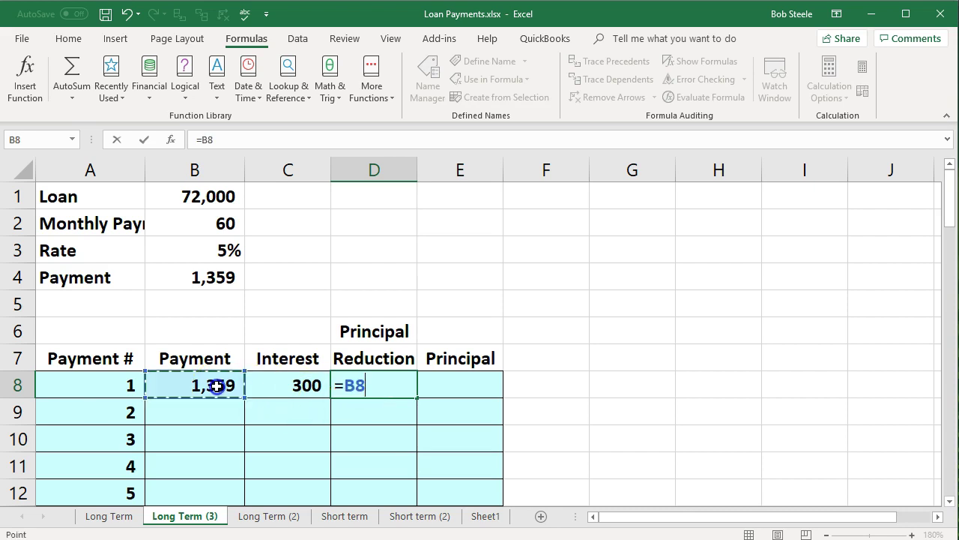
pyautogui.write('-')
pyautogui.press('Left')
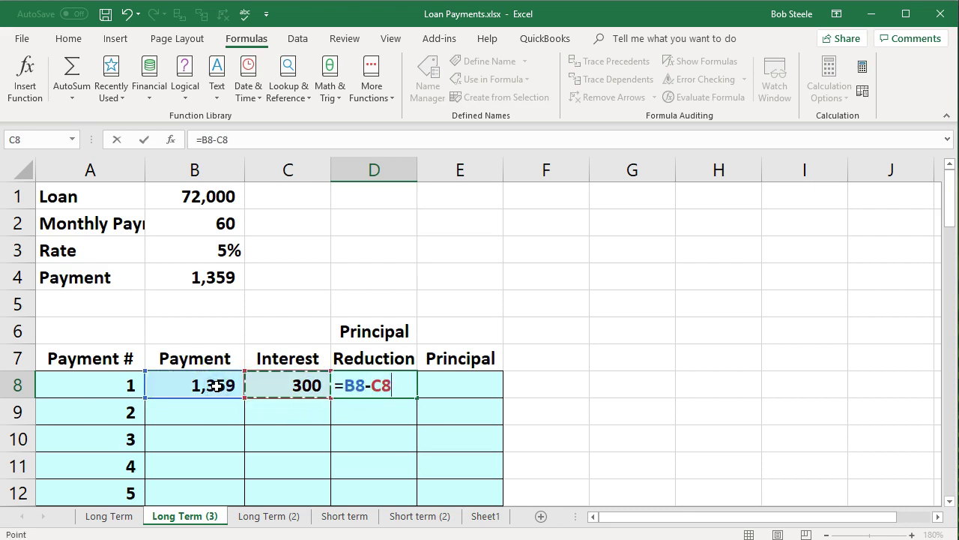
pyautogui.press('Return')
# - Enter =B1-D8 in E8 as the remaining principal after payment 1
pyautogui.press('Right')
pyautogui.press('Up')
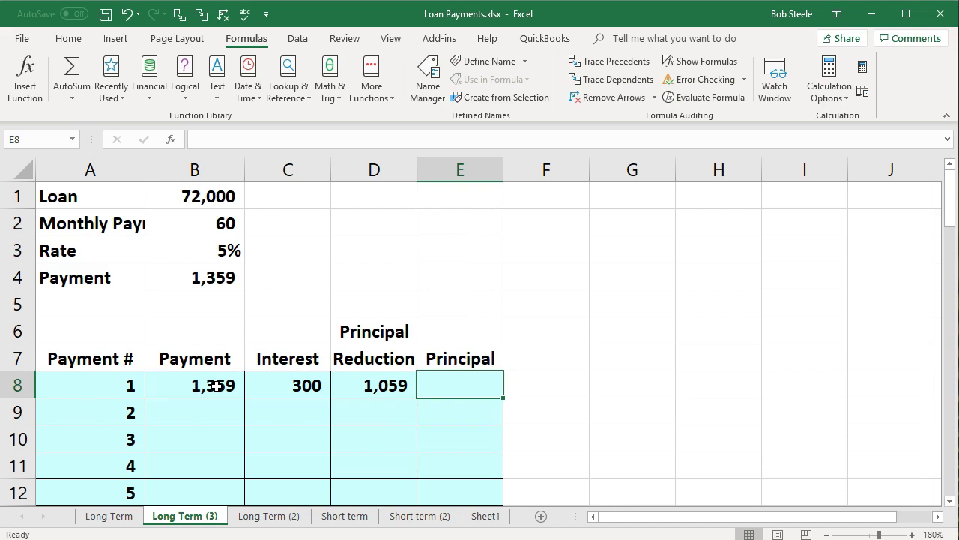
pyautogui.write('=')
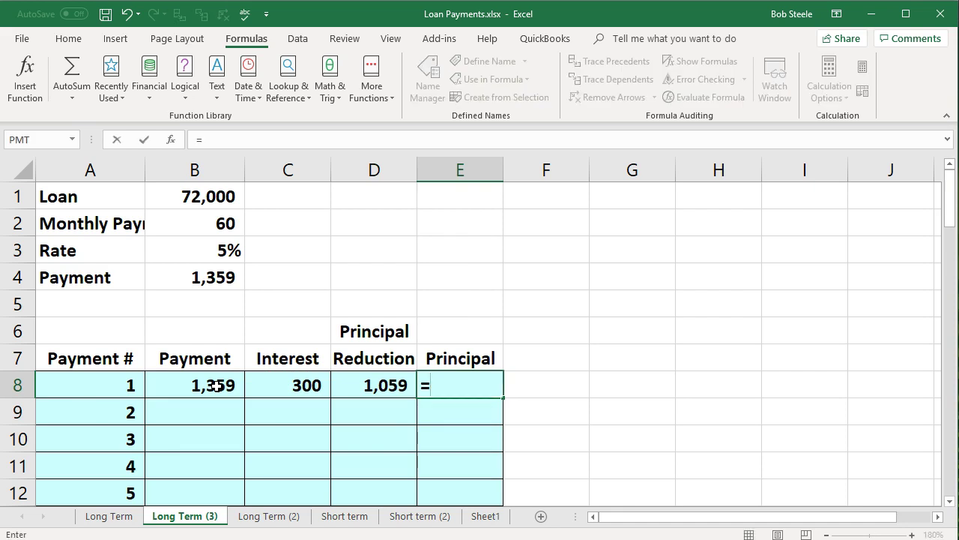
pyautogui.click(184, 197)
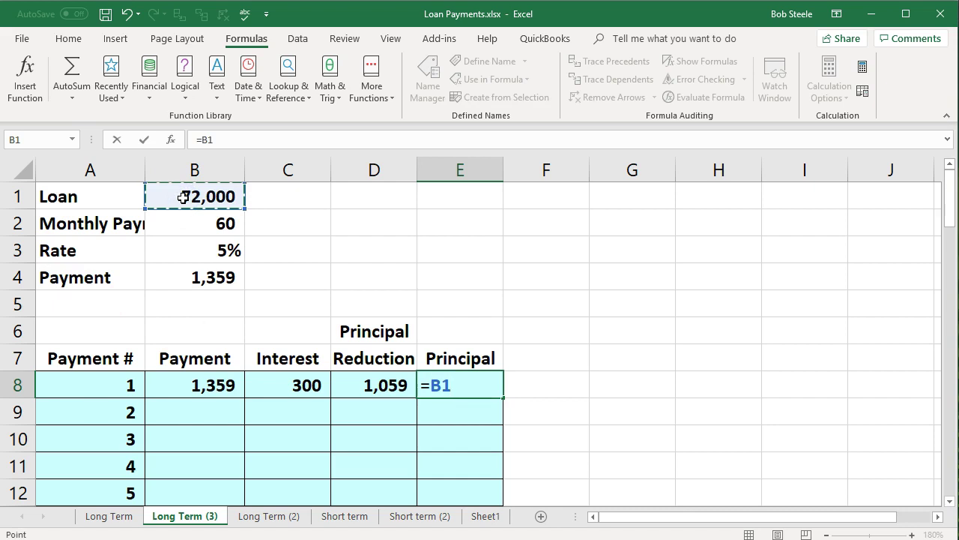
pyautogui.write('-')
pyautogui.click(379, 368)
pyautogui.click(383, 383)
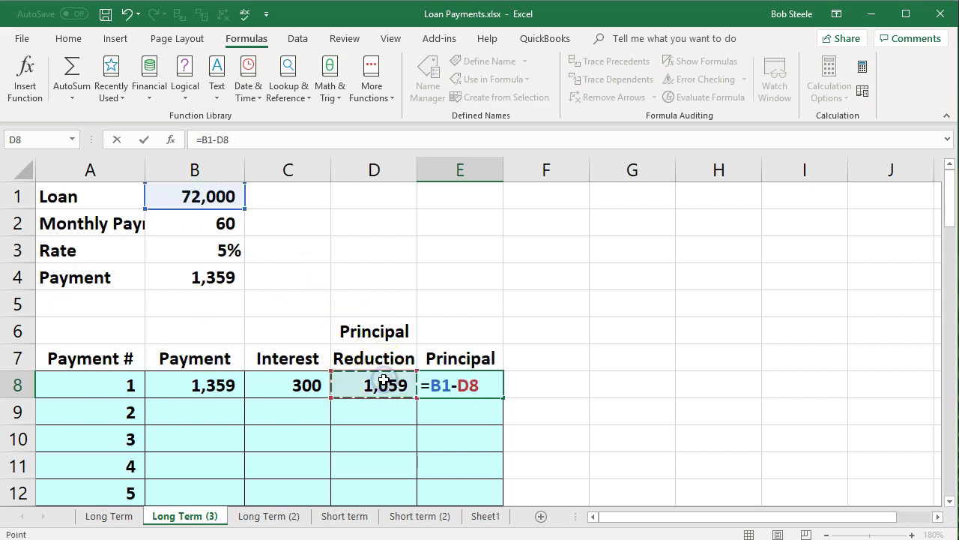
pyautogui.press('Return')
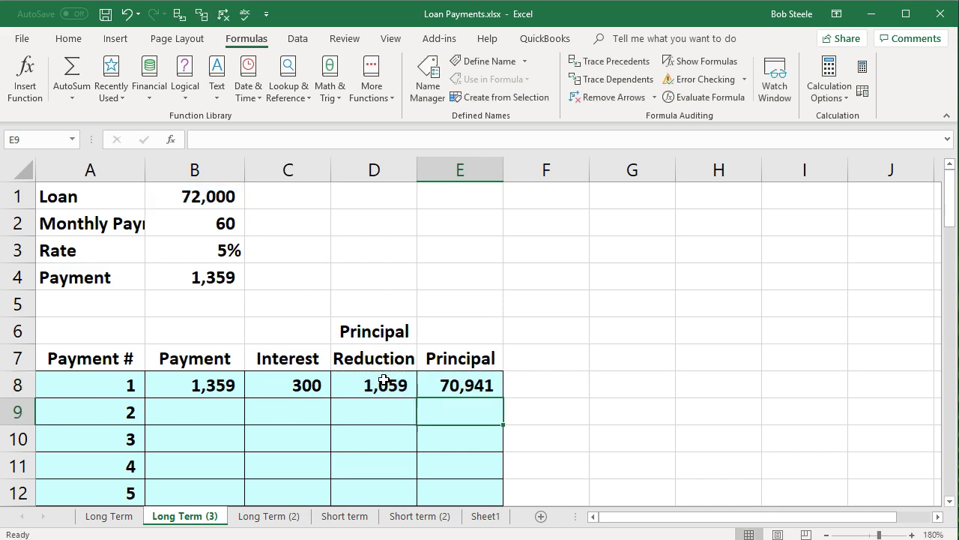
# - Enter =B8 in B9 as the payment amount for payment 2 and select its interest cell C9
pyautogui.press('Left')
pyautogui.press('Left')
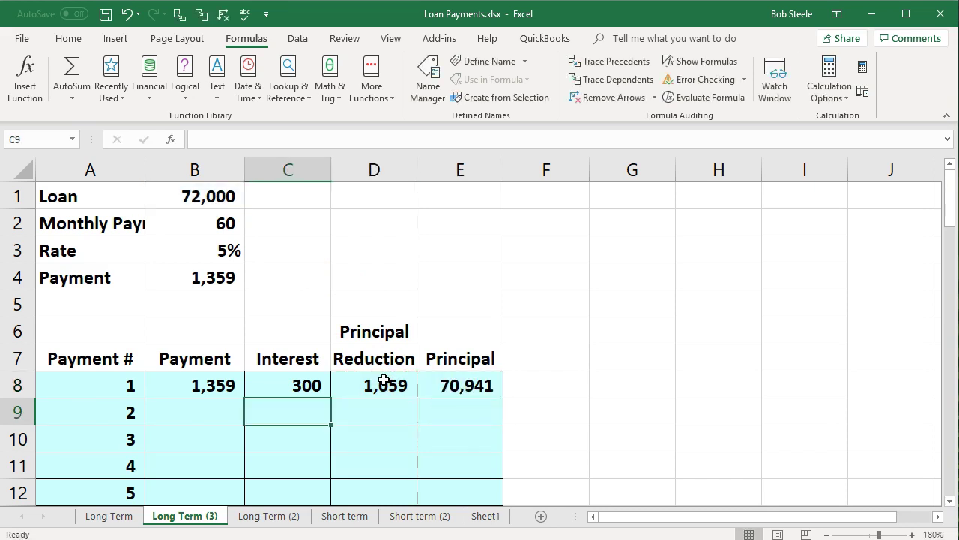
pyautogui.press('Left')
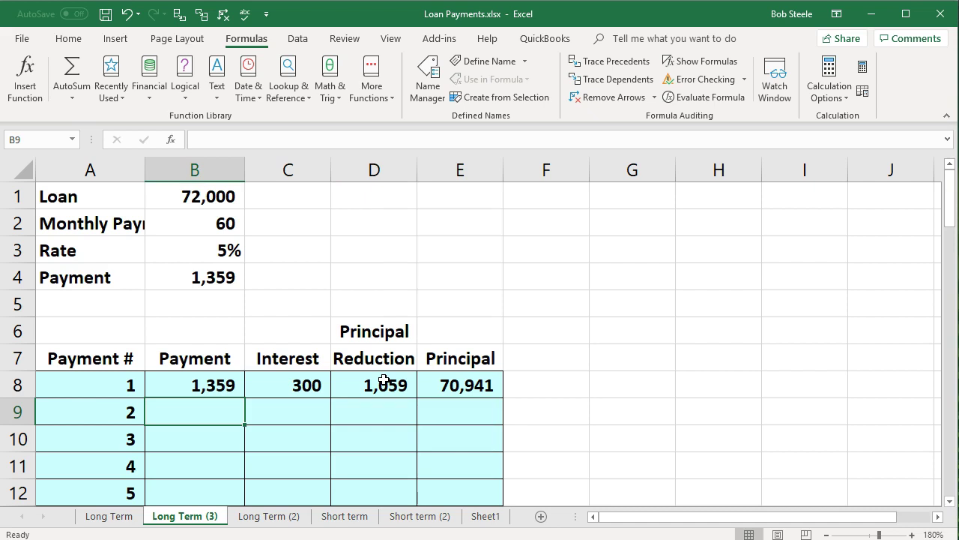
pyautogui.write('=')
pyautogui.press('Up')
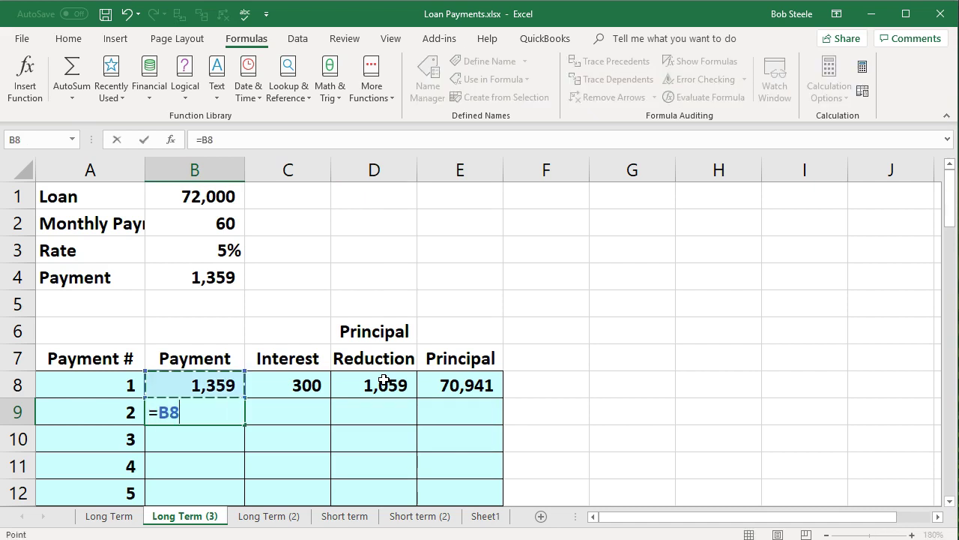
pyautogui.press('Return')
pyautogui.press('Right')
pyautogui.press('Up')
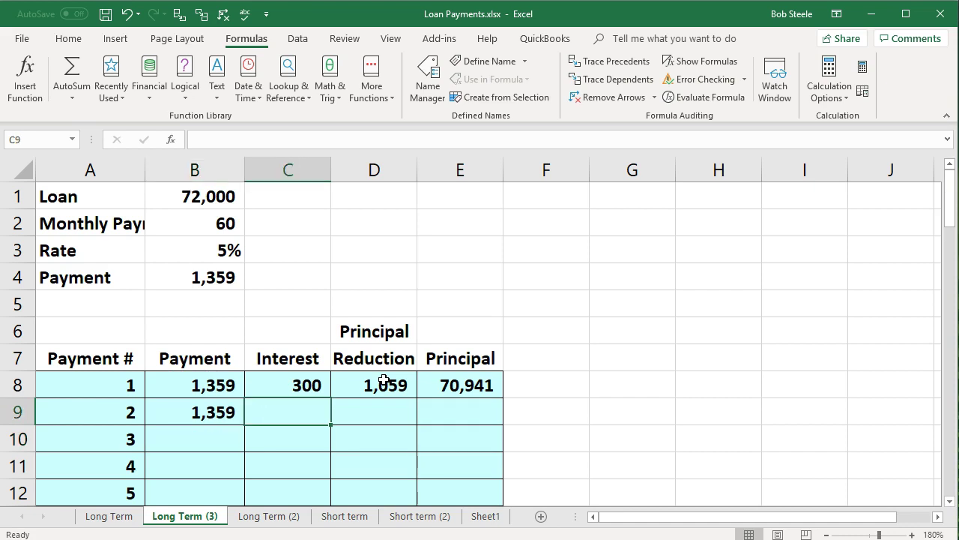
# - Switch to Calculator and work out the second month's interest by multiplying 70941 by .05 and dividing the result by 12
pyautogui.hotkey('alt', 'Tab')
pyautogui.write('7')
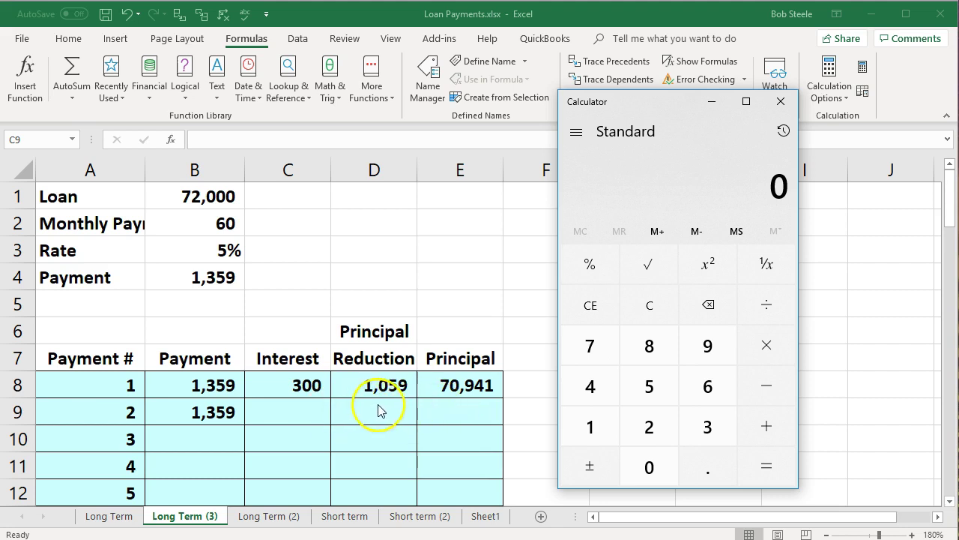
pyautogui.write('70941')
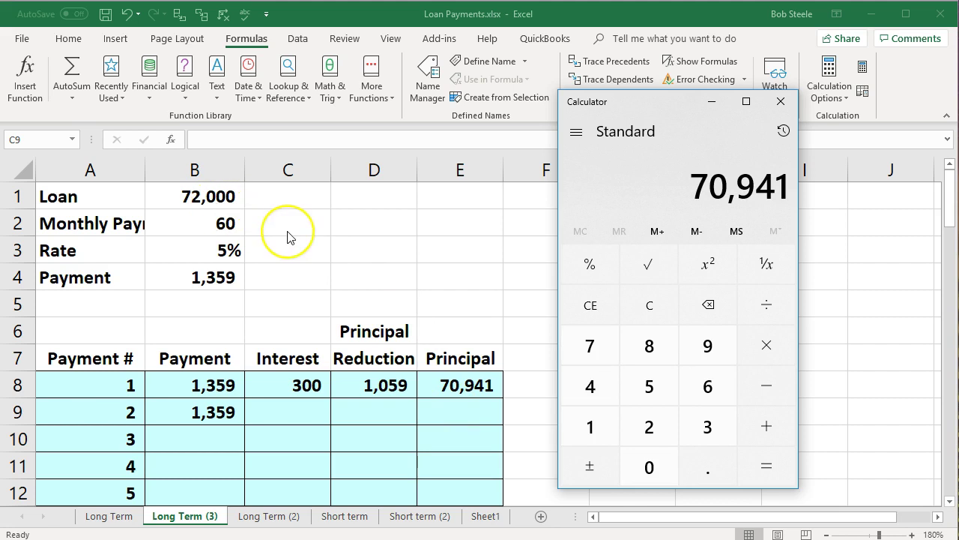
pyautogui.press('*')
pyautogui.write('.05')
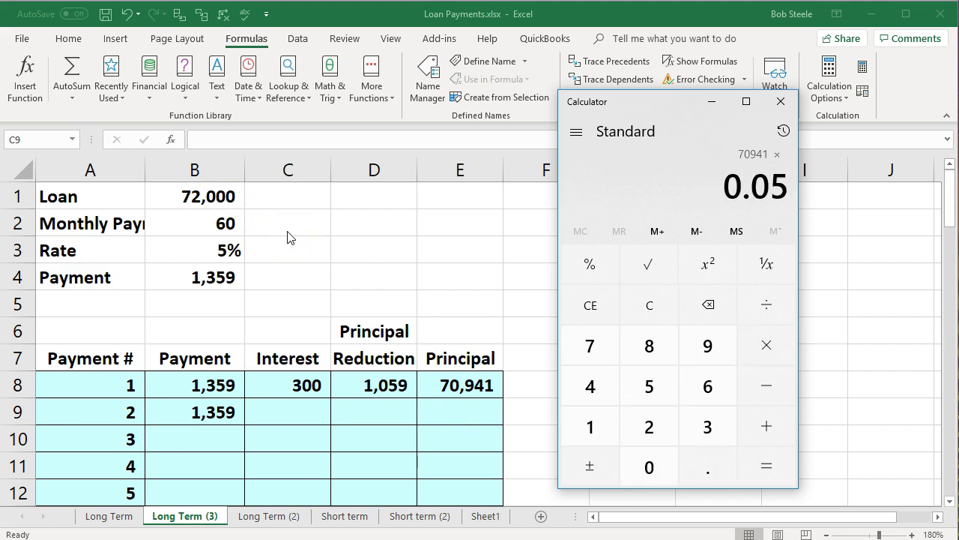
pyautogui.press('Return')
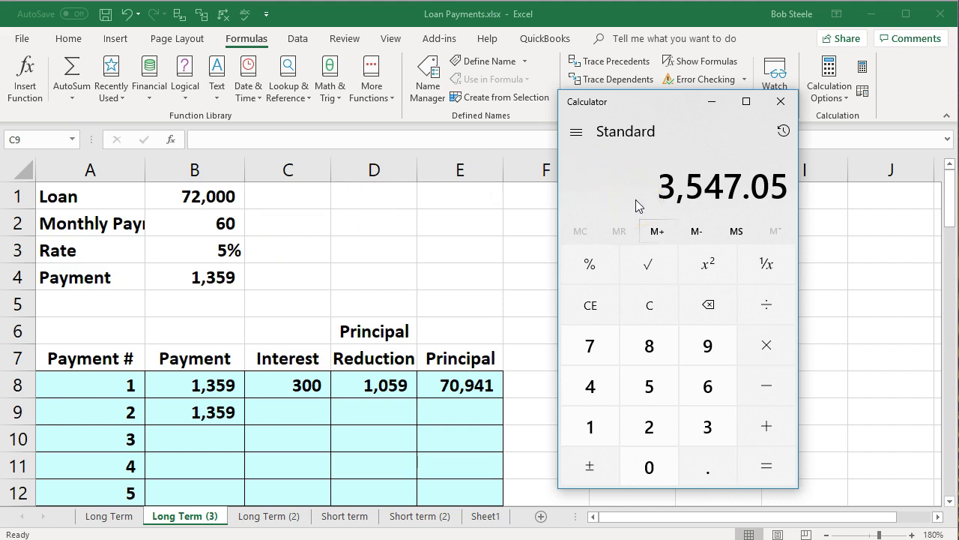
pyautogui.press('/')
pyautogui.write('12')
pyautogui.press('Return')
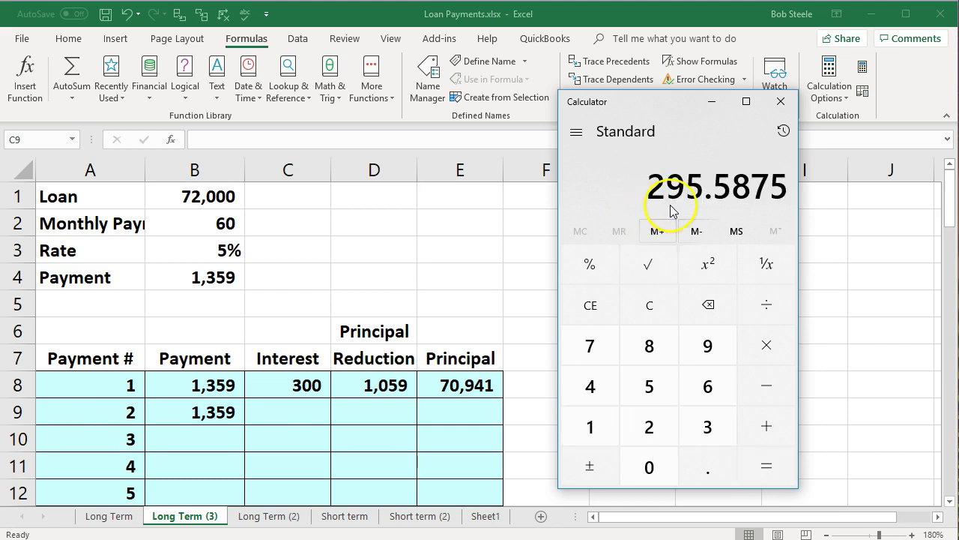
# - Return to the Excel workbook and enter =E8*B3/12 in C9 as the interest for payment 2
pyautogui.click(318, 419)
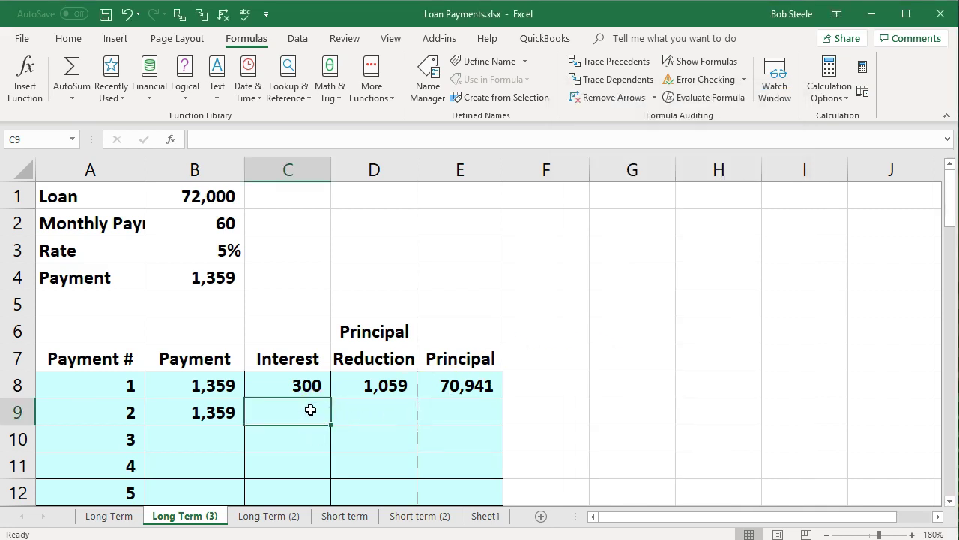
pyautogui.write('=')
pyautogui.press('Right')
pyautogui.press('Right')
pyautogui.press('Up')
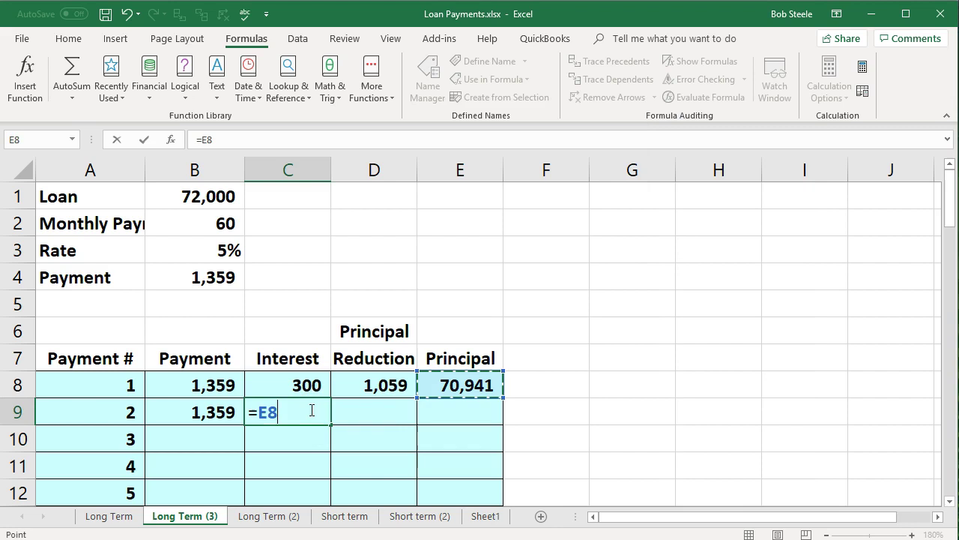
pyautogui.write('*')
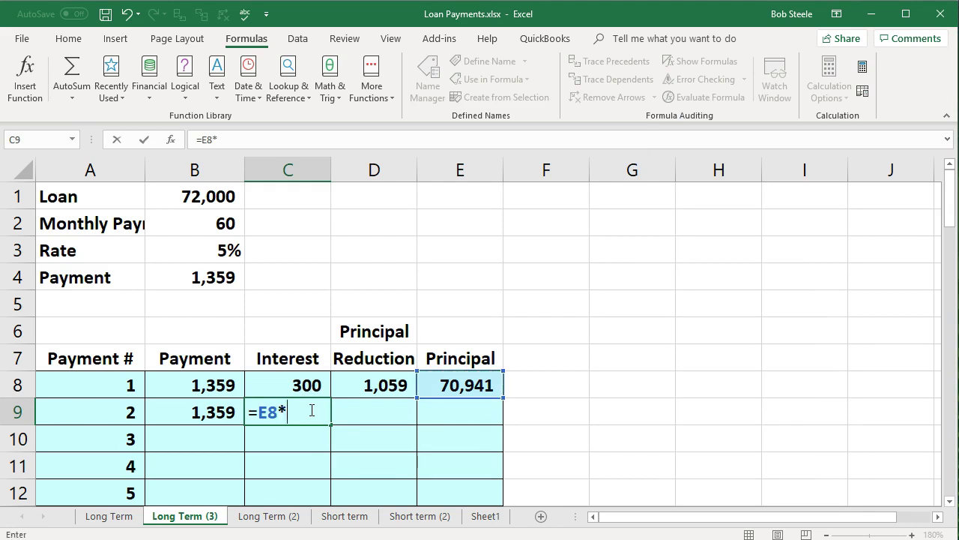
pyautogui.click(223, 257)
pyautogui.write('/12')
pyautogui.press('Return')
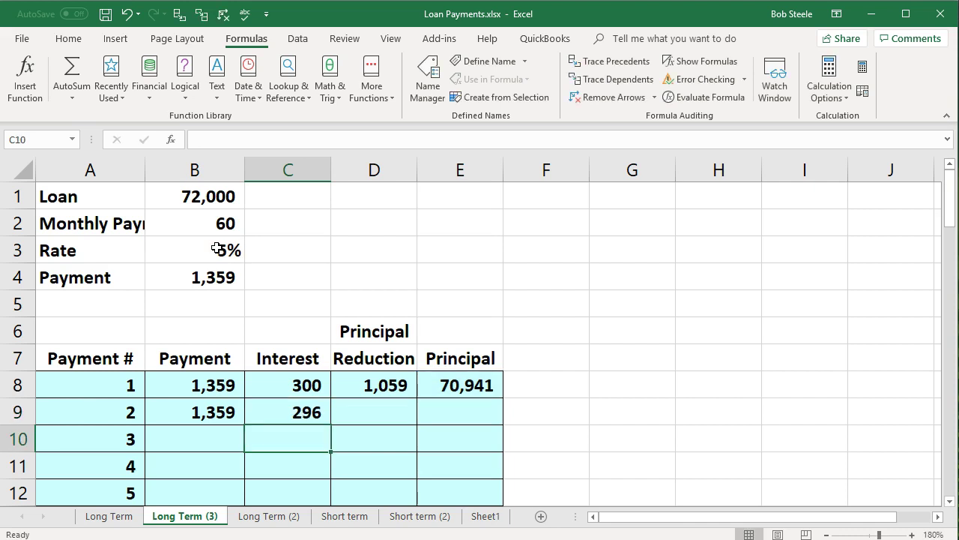
# - Enter =B9-C9 in D9 as the principal reduction for payment 2
pyautogui.press('Up')
pyautogui.press('Right')
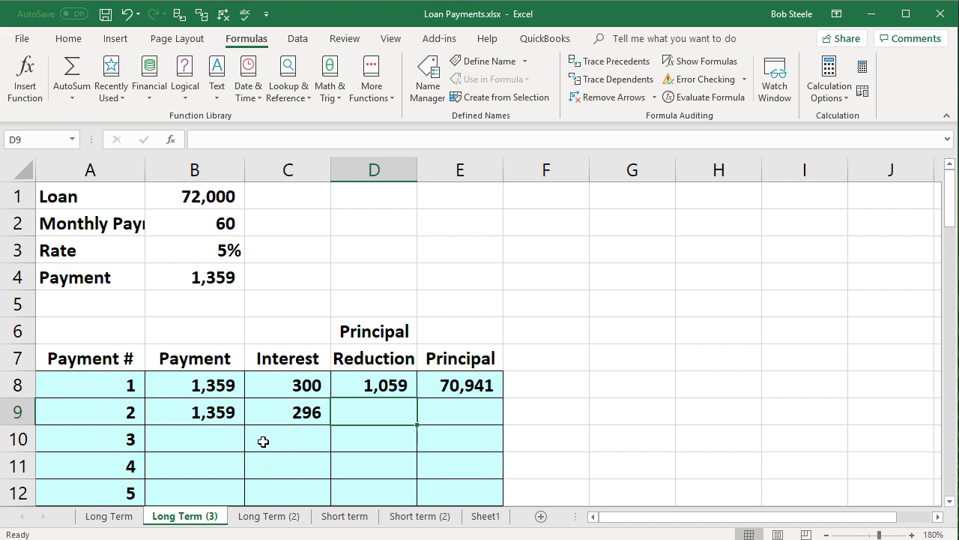
pyautogui.write('=')
pyautogui.press('Left')
pyautogui.press('Left')
pyautogui.write('-')
pyautogui.press('Left')
pyautogui.press('Return')
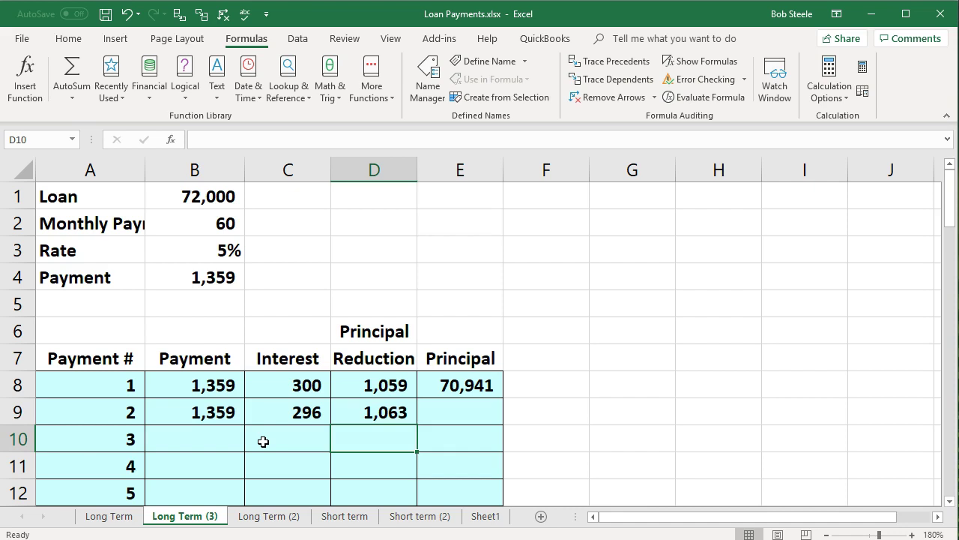
# - Enter =E8-D9 in E9 as the remaining principal after payment 2, and select D9 to show its formula
pyautogui.press('Right')
pyautogui.press('Up')
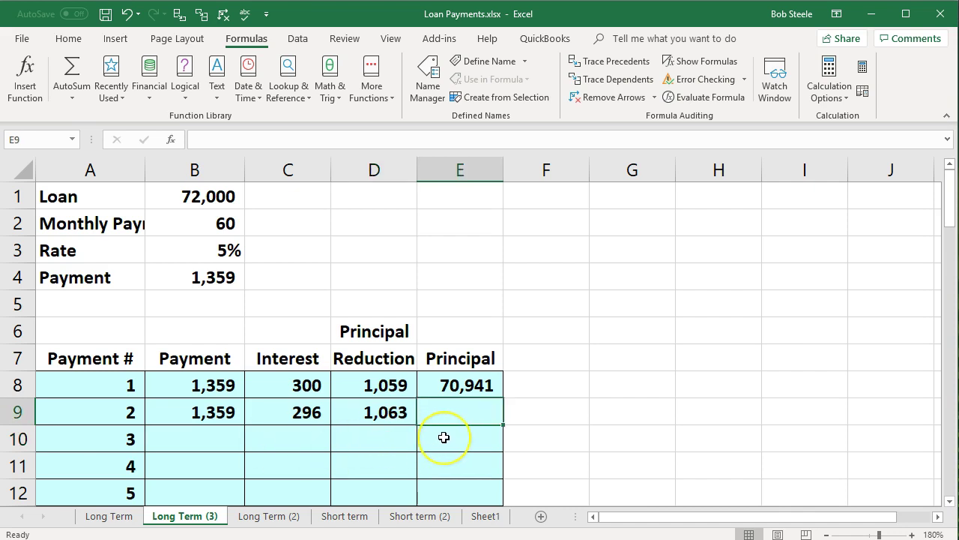
pyautogui.write('=')
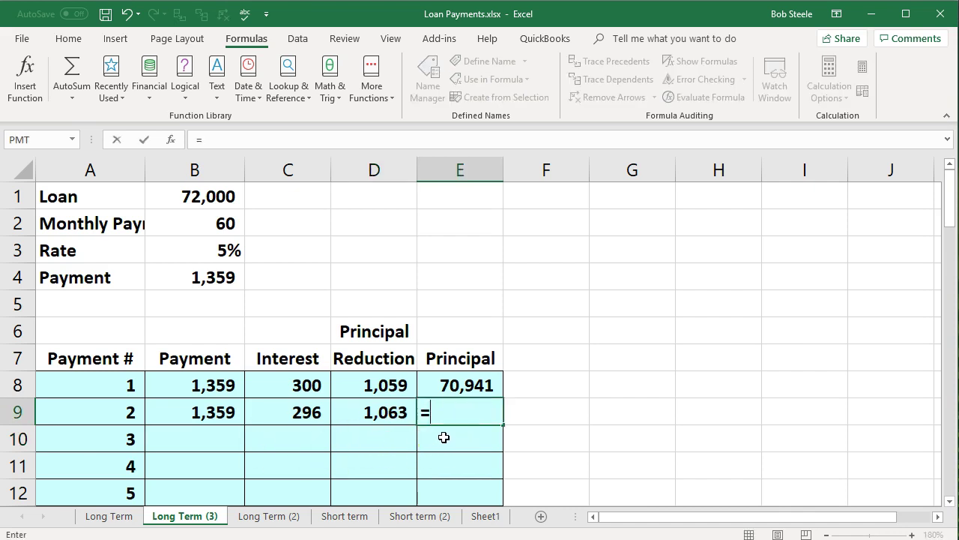
pyautogui.click(471, 385)
pyautogui.write('-')
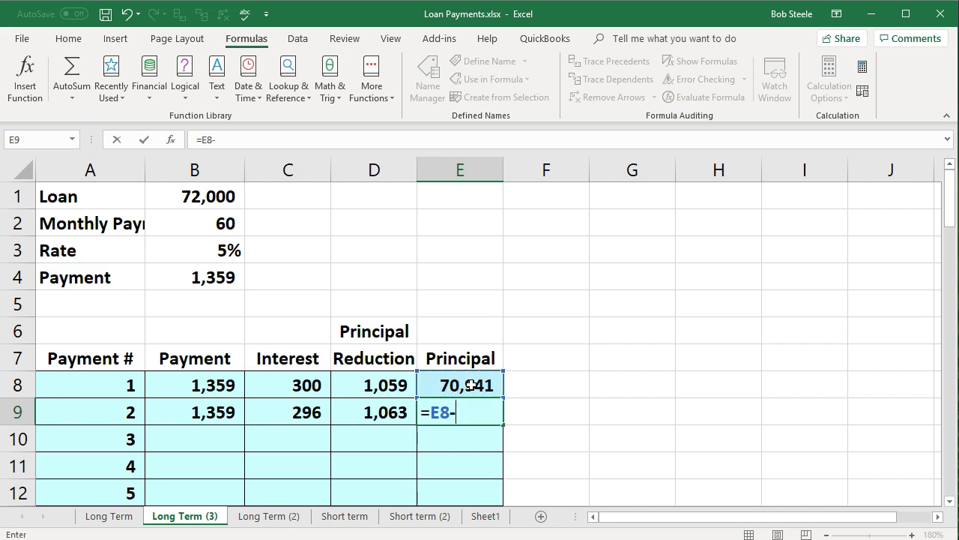
pyautogui.click(397, 412)
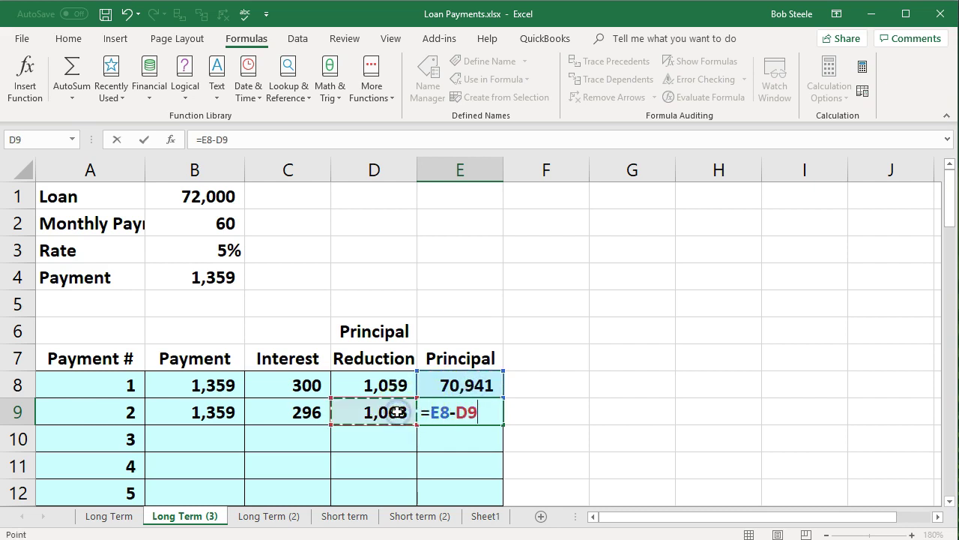
pyautogui.press('Return')
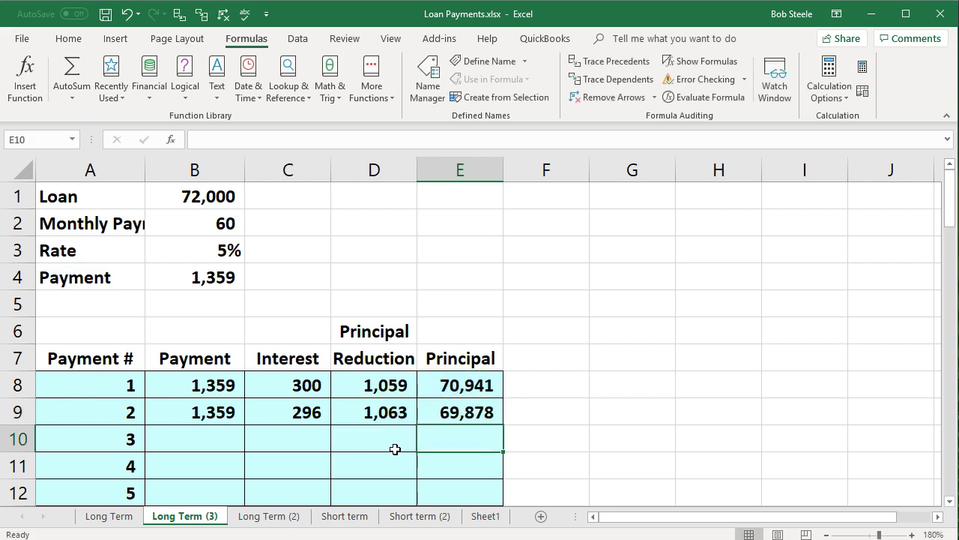
pyautogui.click(391, 409)
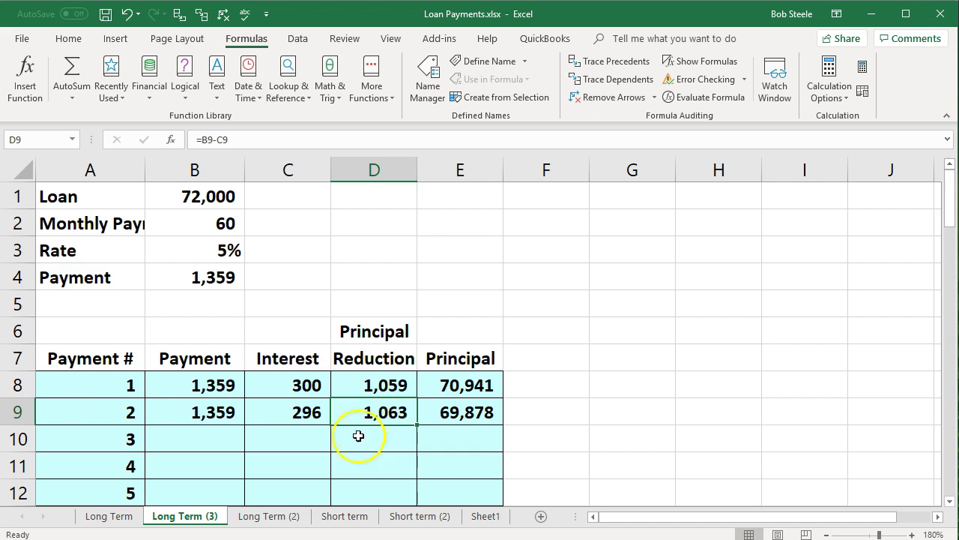
# - Enter =B9 in B10 to carry the monthly payment down to payment 3
pyautogui.click(309, 415)
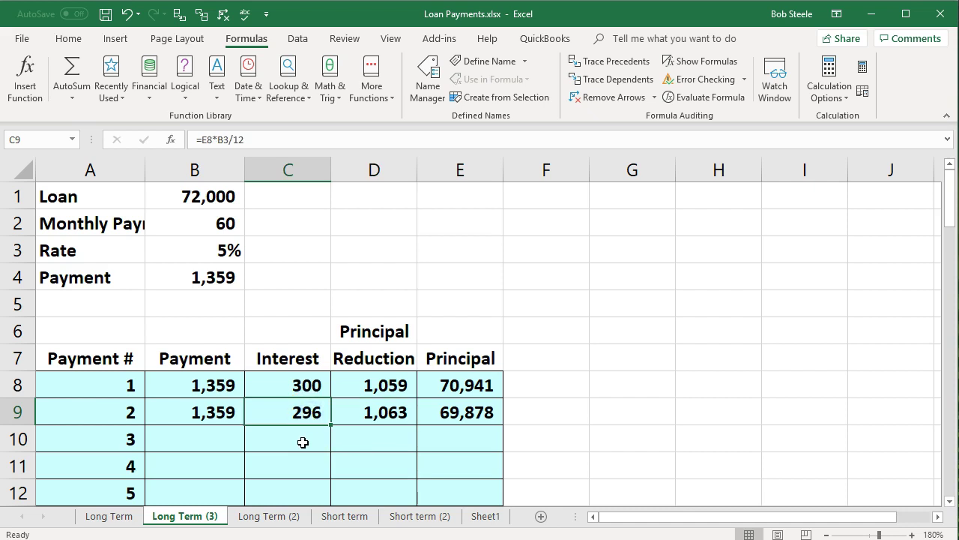
pyautogui.click(235, 437)
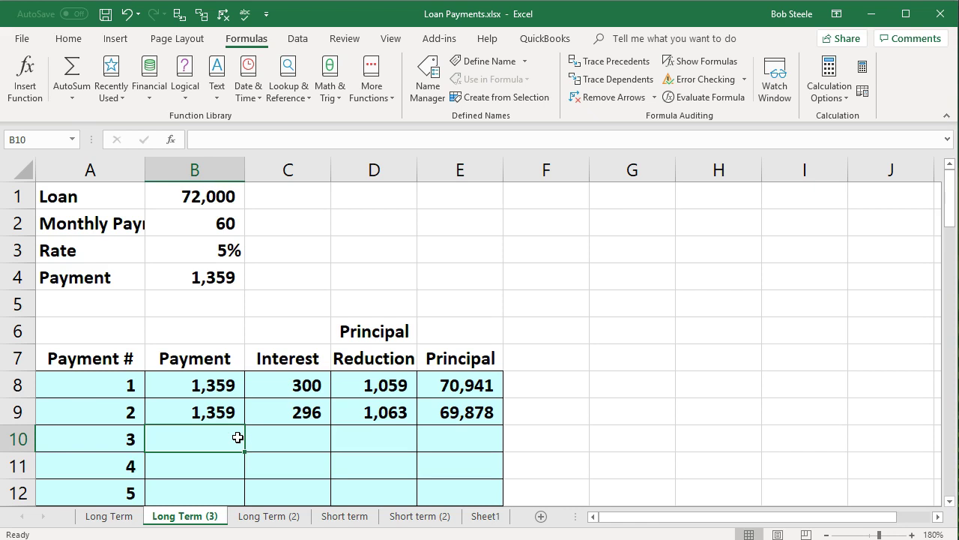
pyautogui.write('=')
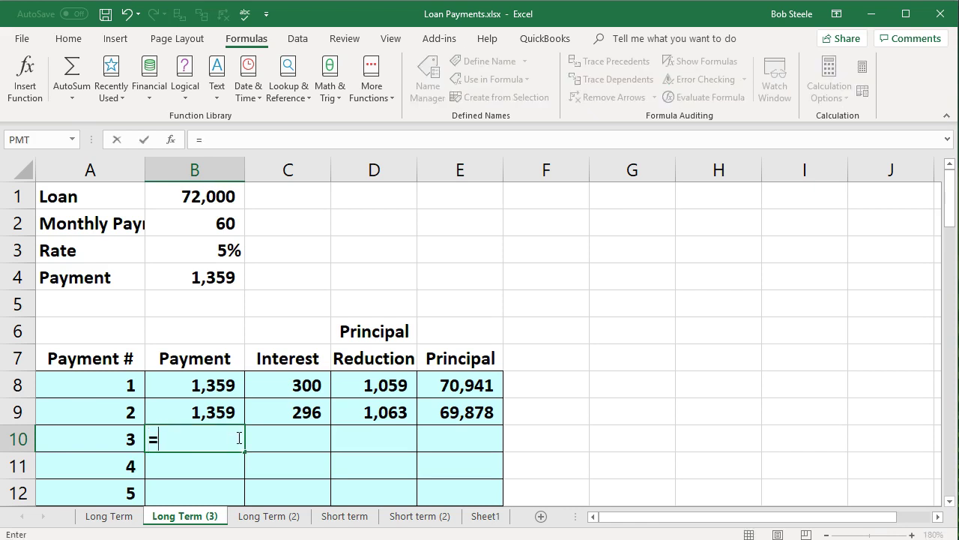
pyautogui.press('Up')
pyautogui.press('Tab')
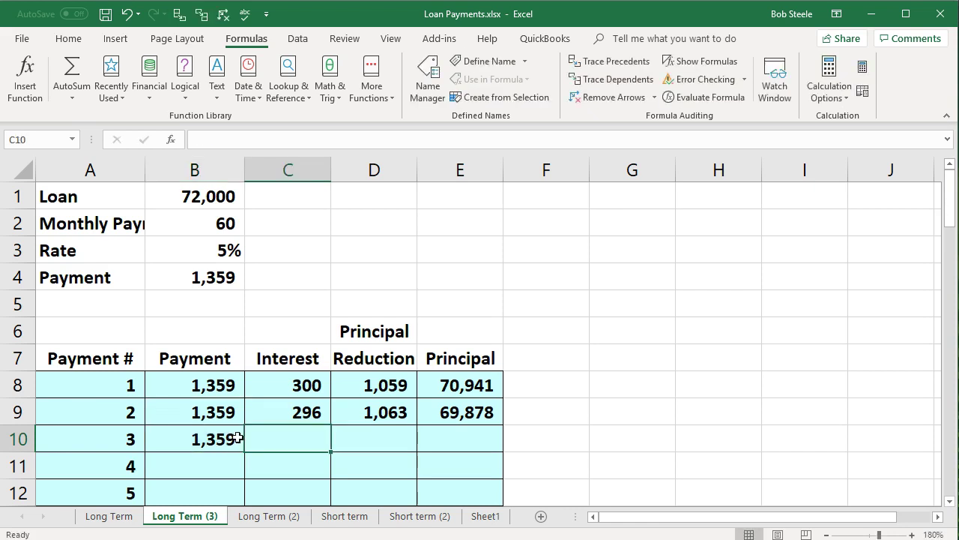
# - Enter =E9*B3/12 in C10 as the interest for payment 3
pyautogui.write('=')
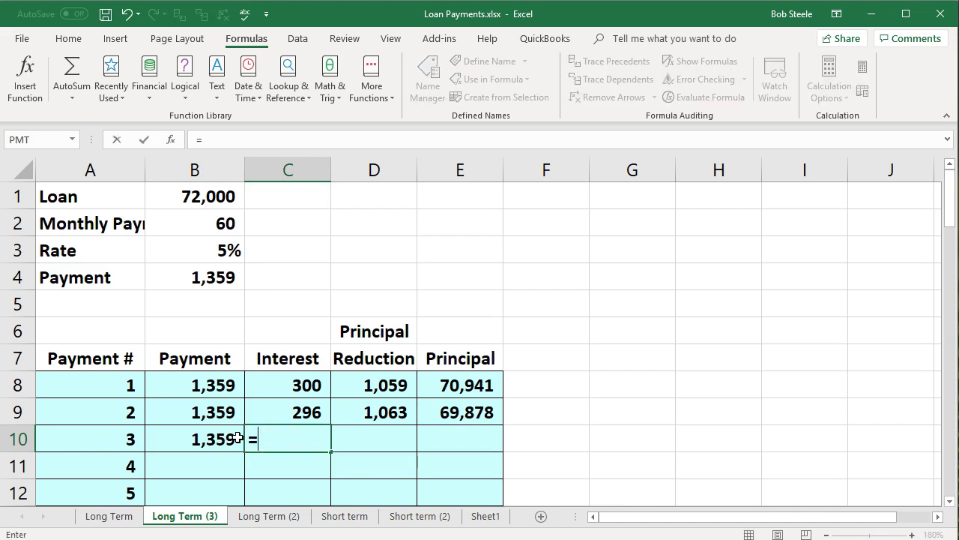
pyautogui.click(456, 403)
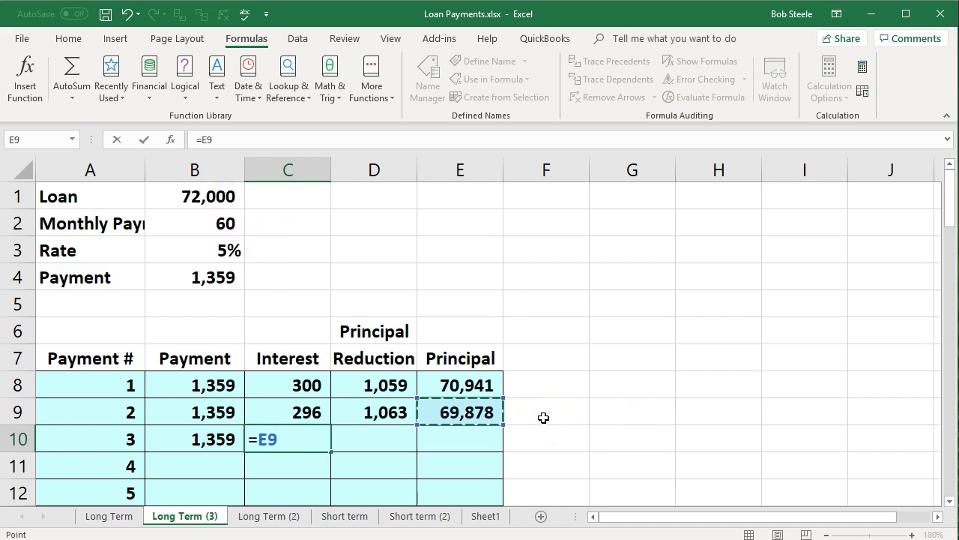
pyautogui.write('*')
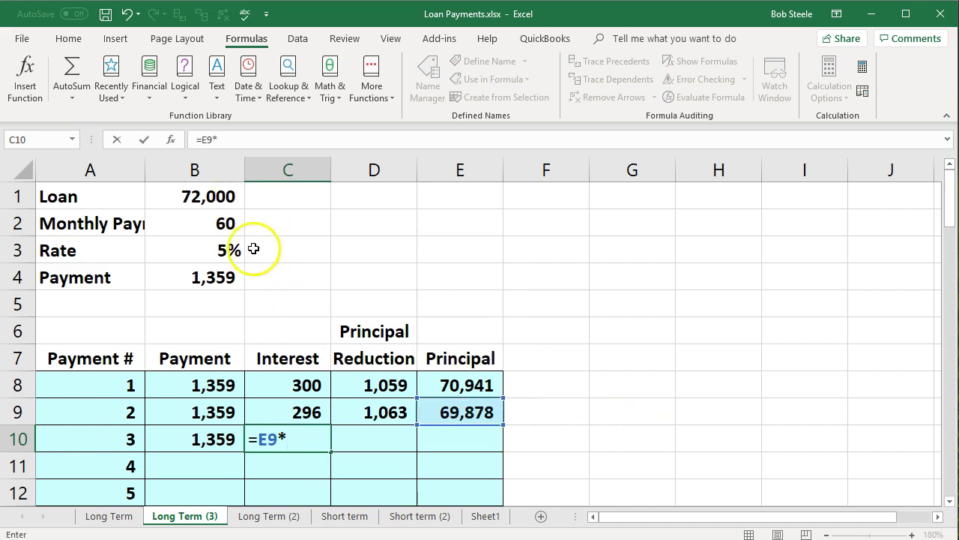
pyautogui.click(225, 251)
pyautogui.write('/12')
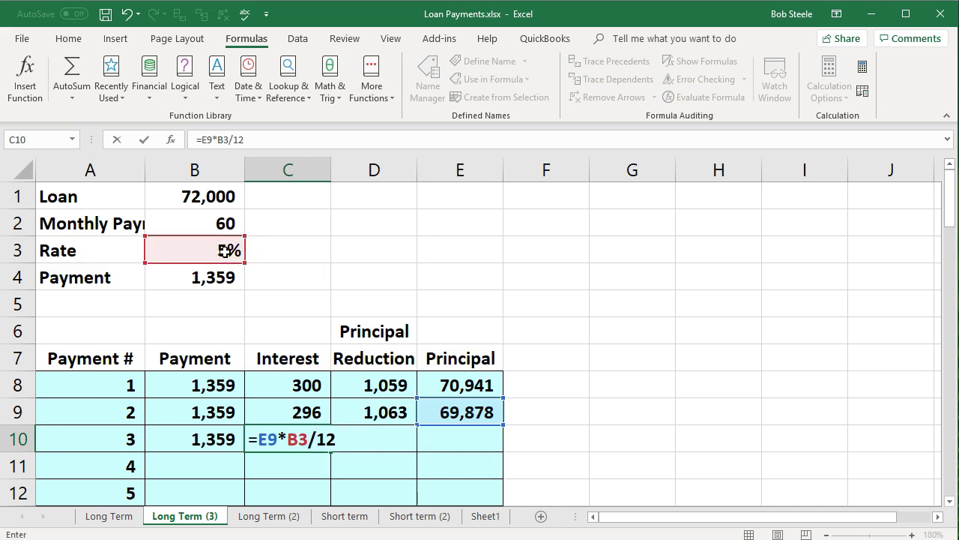
pyautogui.press('Tab')
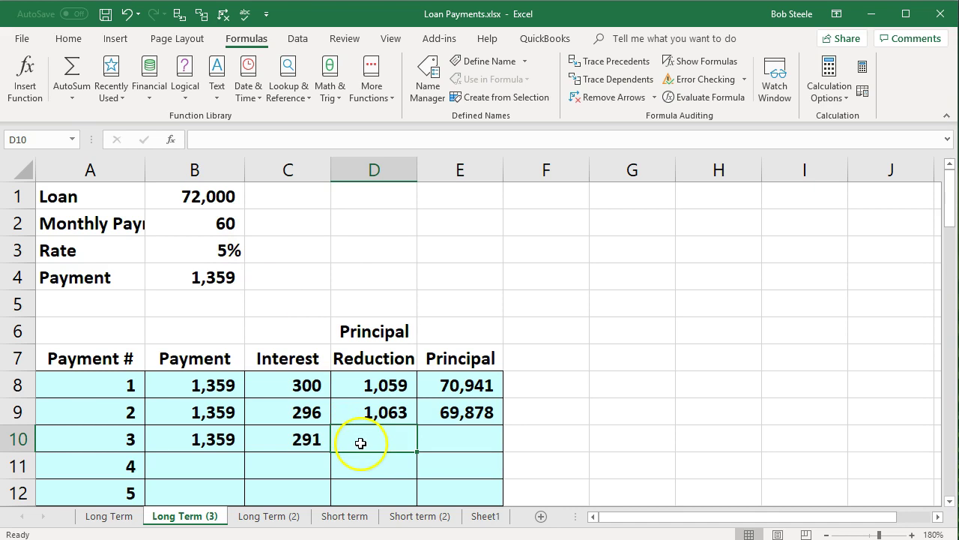
# - Enter =B10-C10 in D10 as the principal reduction for payment 3
pyautogui.write('=')
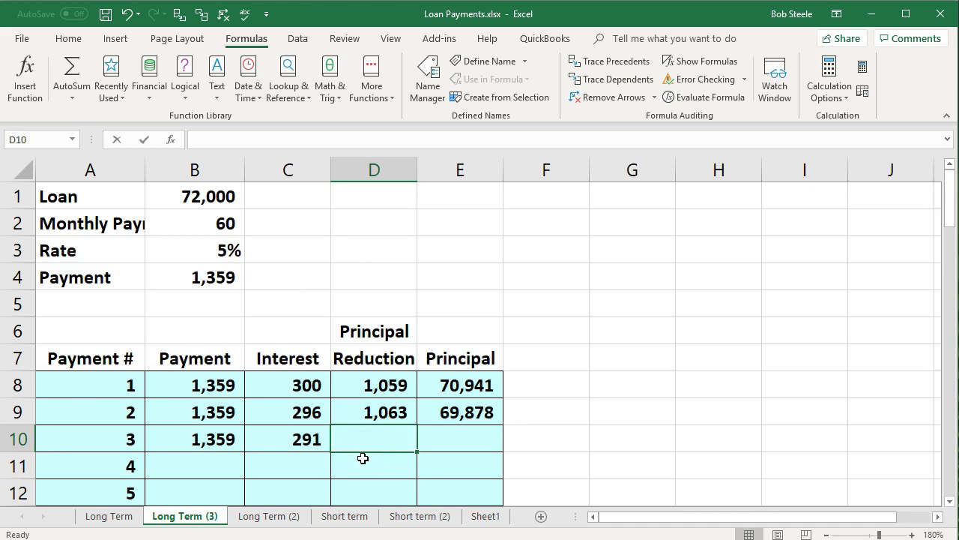
pyautogui.click(222, 449)
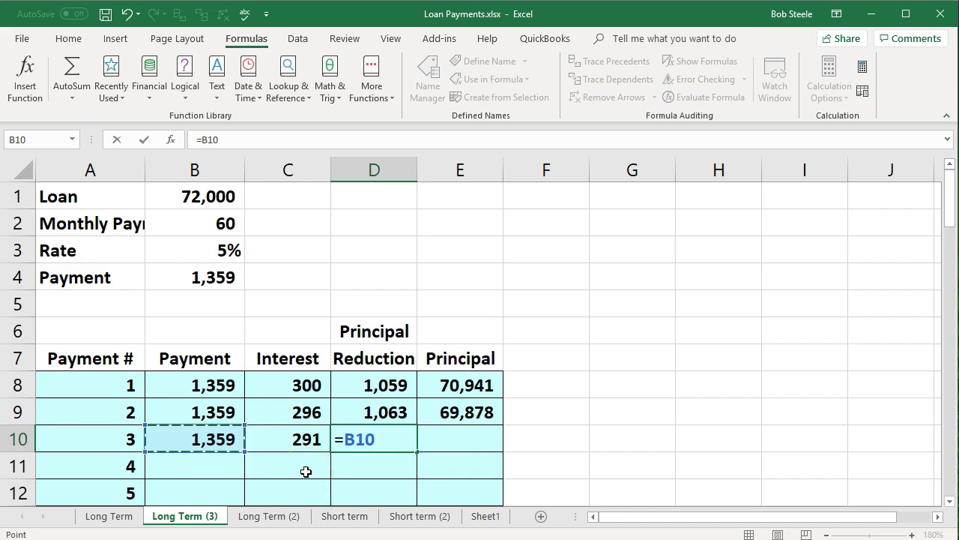
pyautogui.write('-')
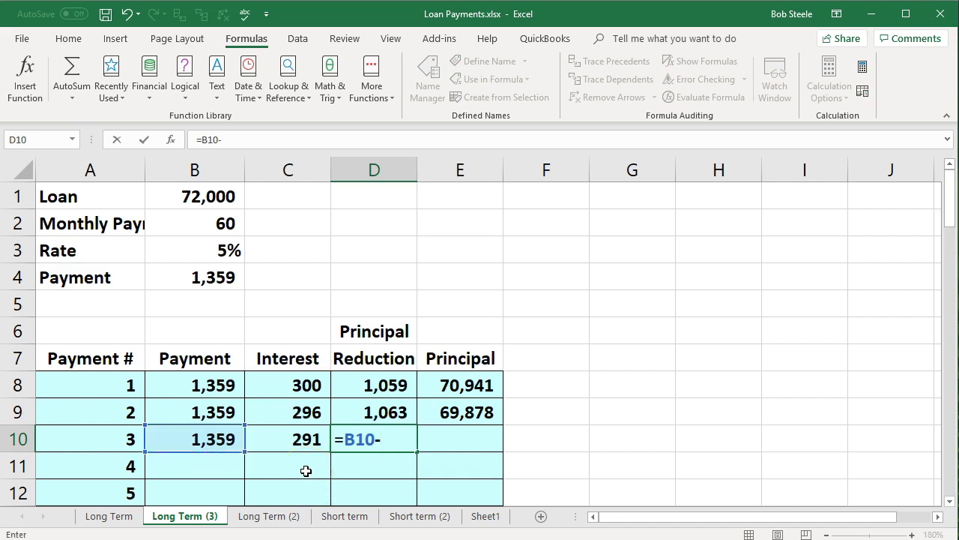
pyautogui.click(306, 439)
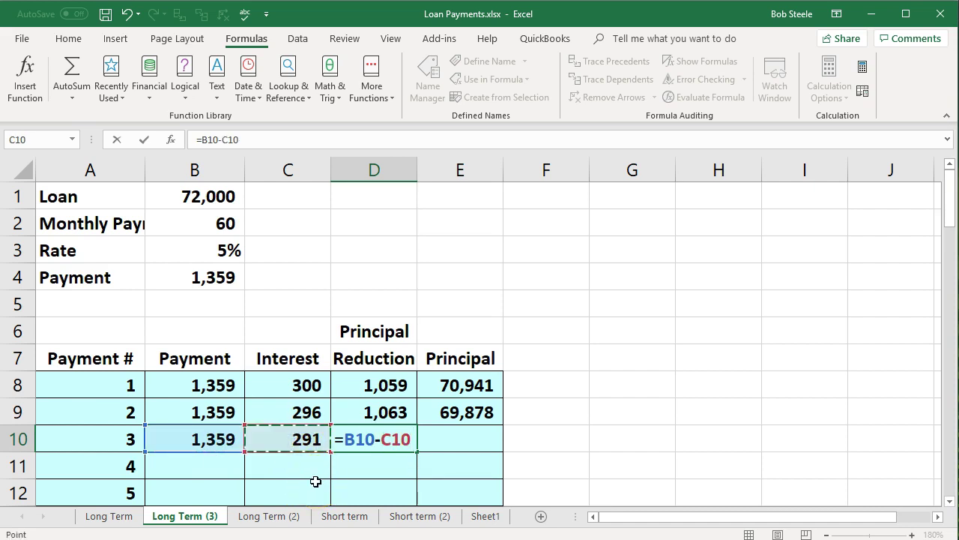
pyautogui.hotkey('ctrl', 'Return')
pyautogui.press('Right')
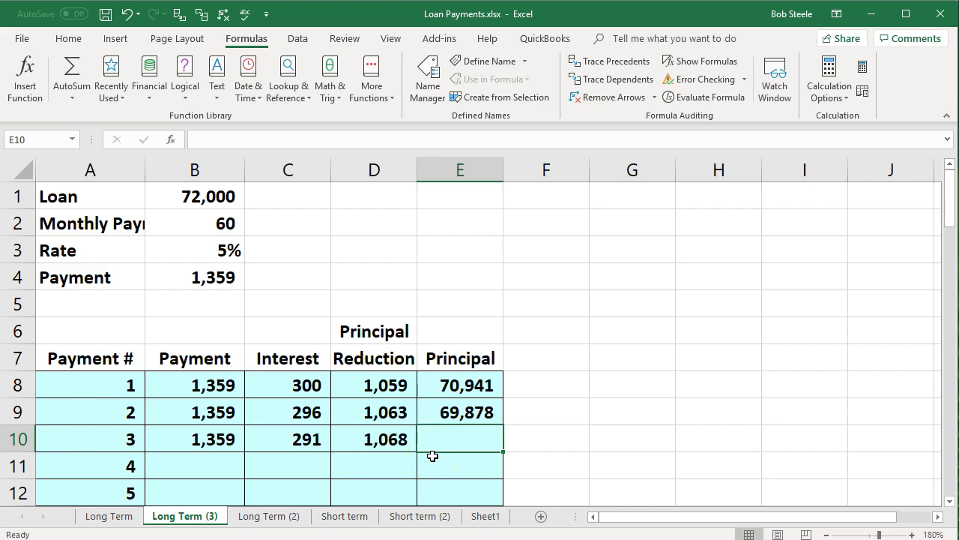
# - Enter =E9-D10 in E10 as the remaining principal after payment 3
pyautogui.write('=')
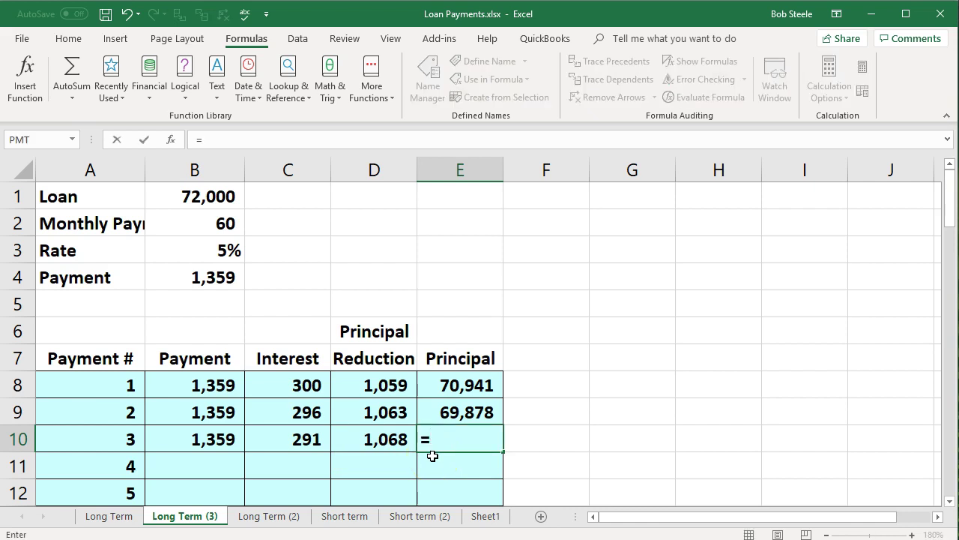
pyautogui.click(473, 412)
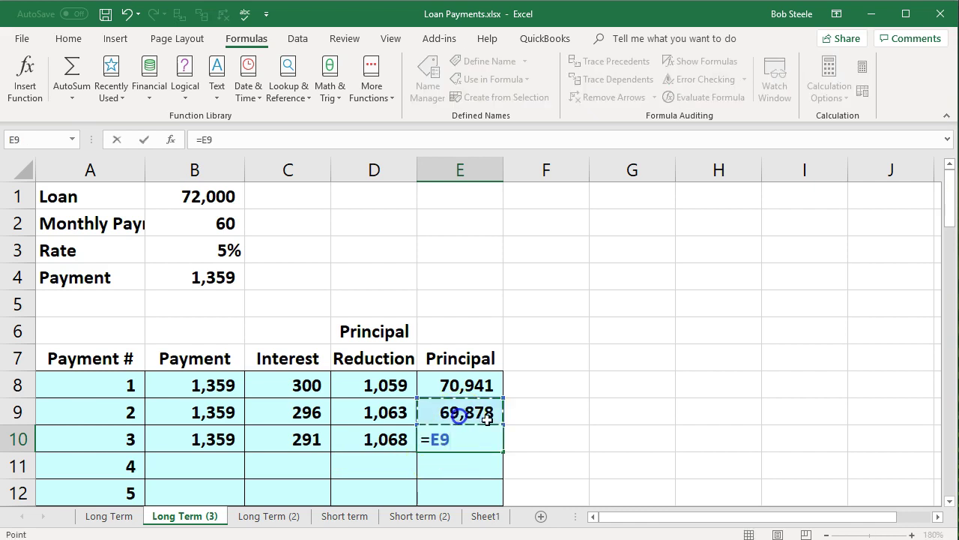
pyautogui.write('-')
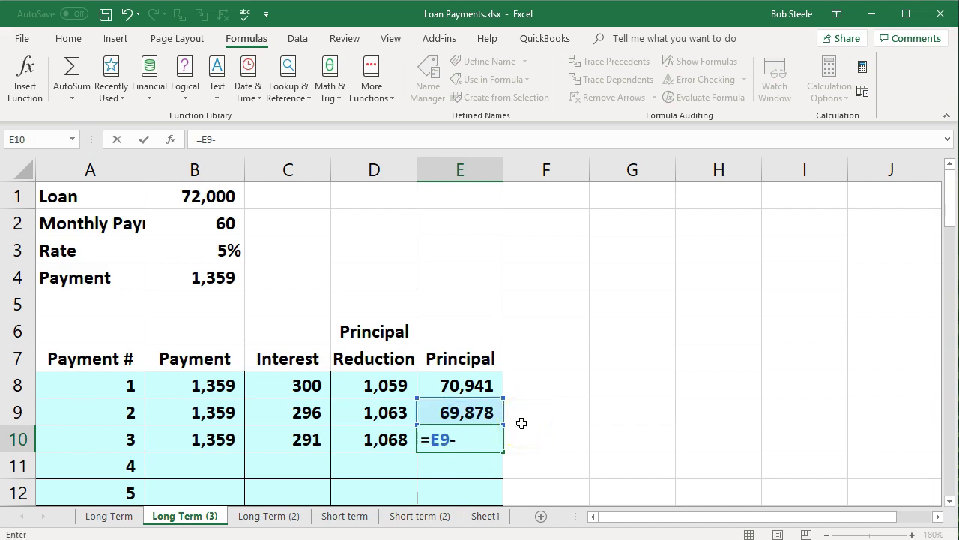
pyautogui.click(386, 439)
pyautogui.press('Return')
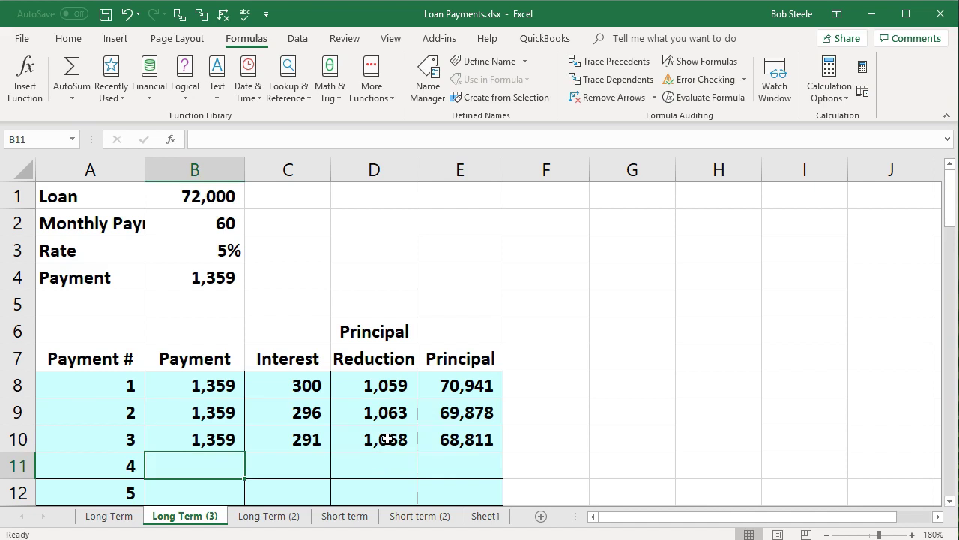
# - Review the payment, interest and principal reduction formulas in rows 8 to 10, comparing how they are built from row to row
pyautogui.click(307, 387)
pyautogui.press('Left')
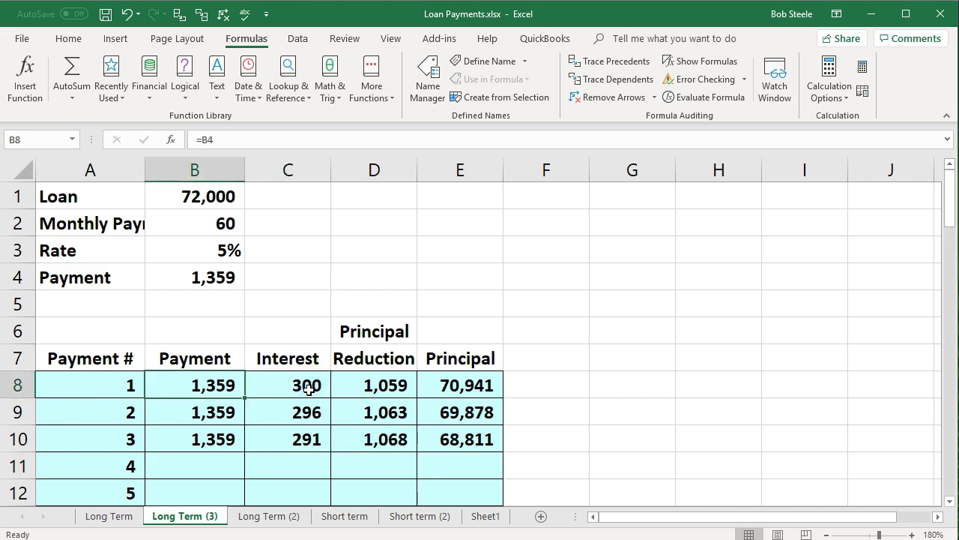
pyautogui.press('Down')
pyautogui.press('Down')
pyautogui.click(308, 387)
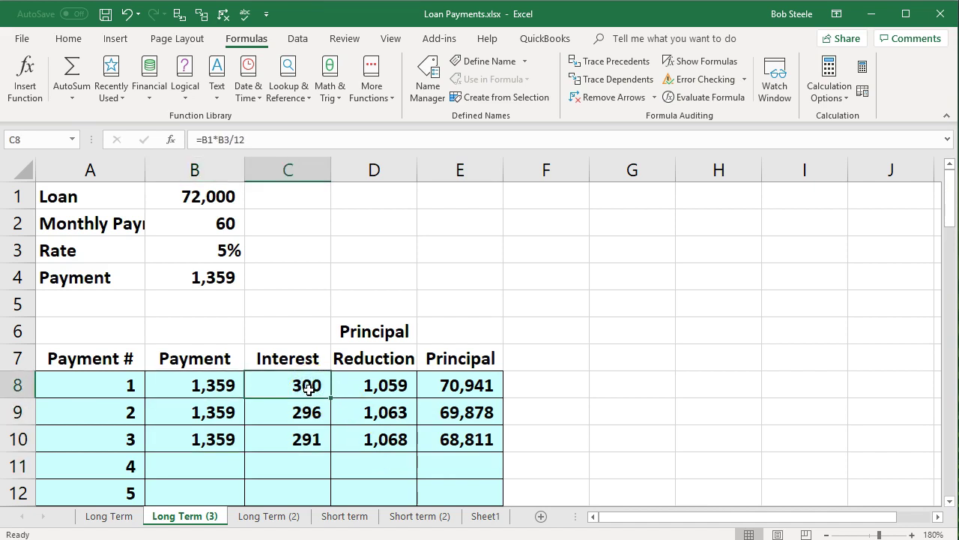
pyautogui.press('Down')
pyautogui.press('Down')
pyautogui.press('Right')
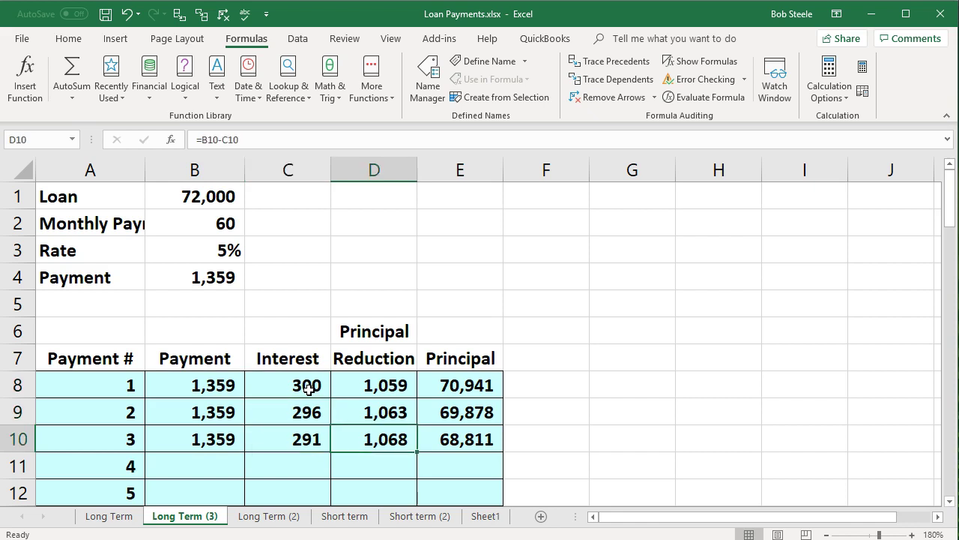
pyautogui.press('Up')
pyautogui.press('Up')
pyautogui.press('Down')
pyautogui.press('Down')
pyautogui.press('Down')
pyautogui.press('Left')
pyautogui.press('Left')
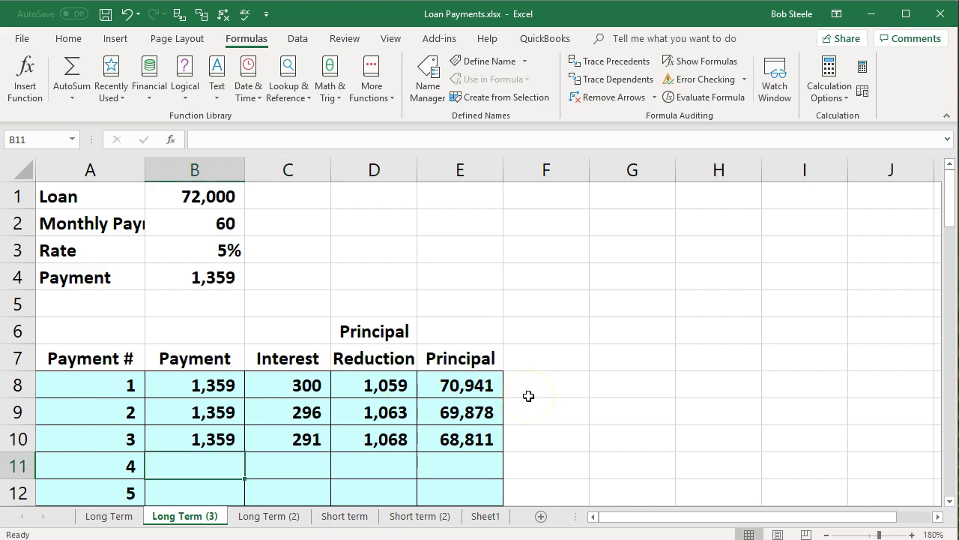
pyautogui.press('F2')
pyautogui.press('Up')
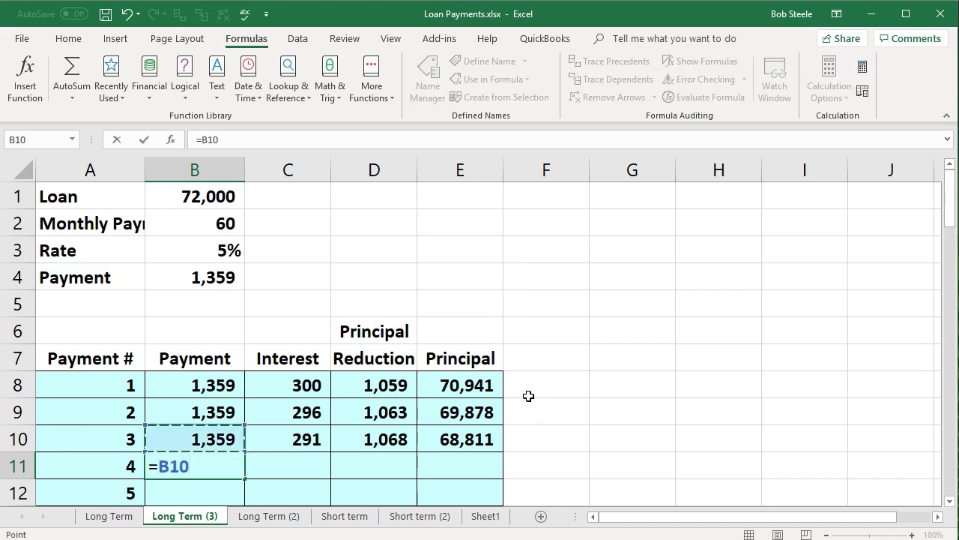
pyautogui.press('BackSpace')
pyautogui.press('BackSpace')
pyautogui.press('BackSpace')
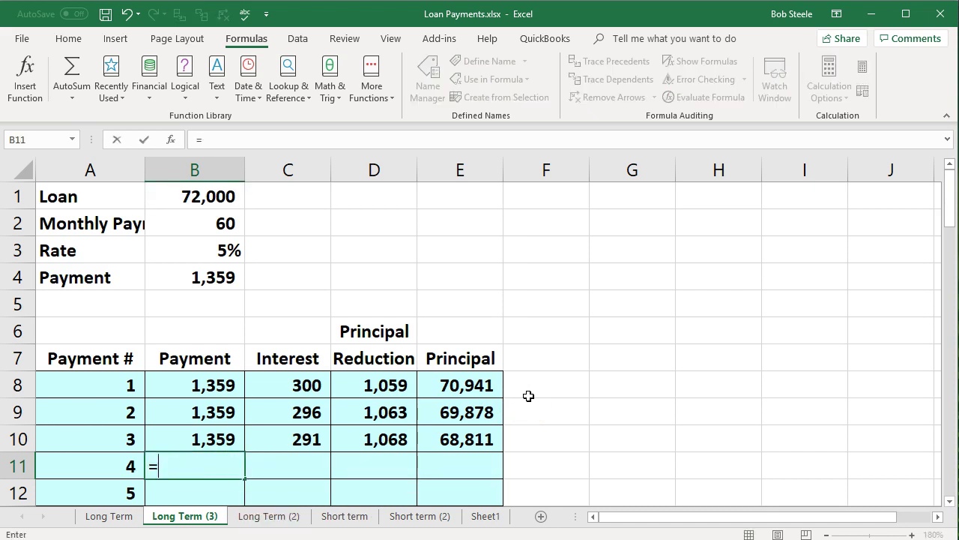
pyautogui.press('Return')
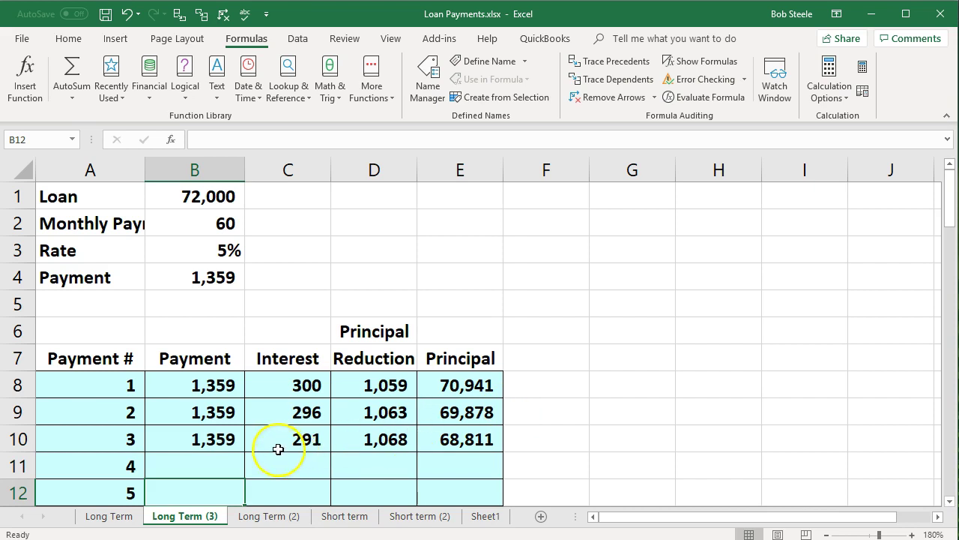
# - Try to fill the payment 3 formulas in B10:E10 down to row 11, and inspect the copied formulas in B11 and C11
pyautogui.moveTo(221, 441); pyautogui.dragTo(448, 439)
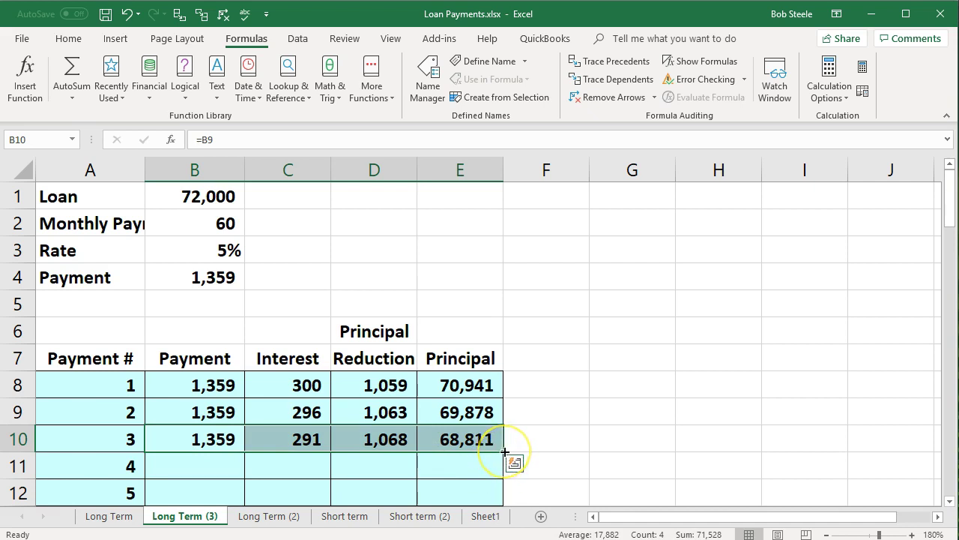
pyautogui.moveTo(505, 451); pyautogui.dragTo(504, 468)
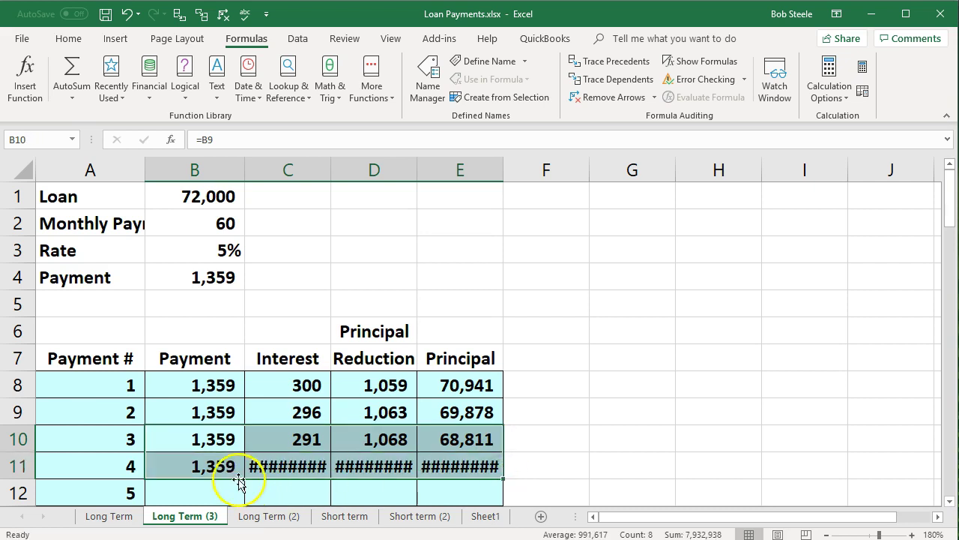
pyautogui.doubleClick(213, 466)
pyautogui.press('Return')
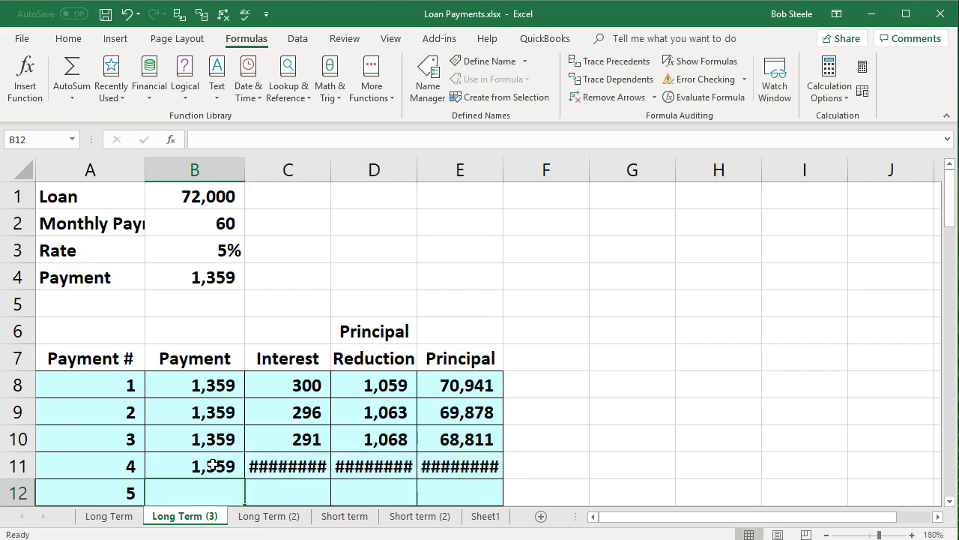
pyautogui.doubleClick(302, 474)
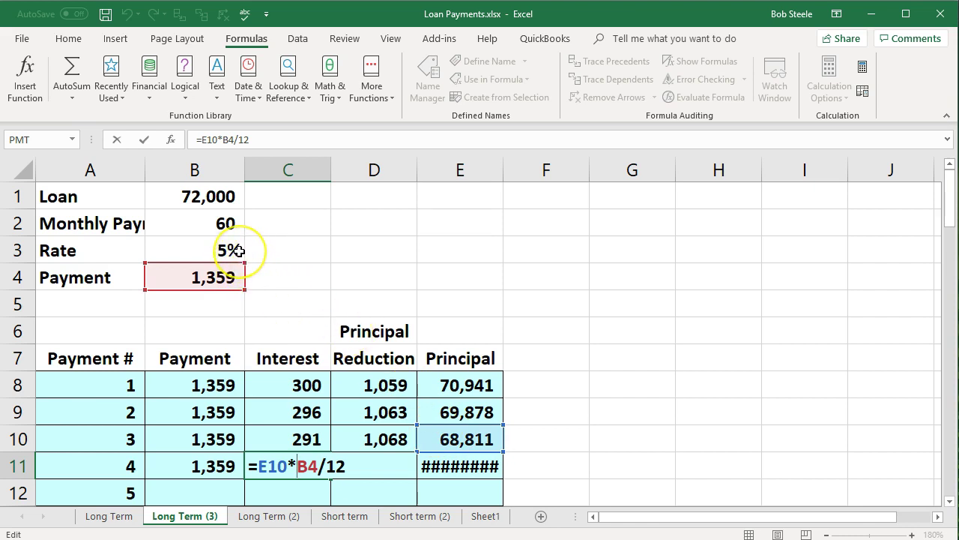
pyautogui.press('Return')
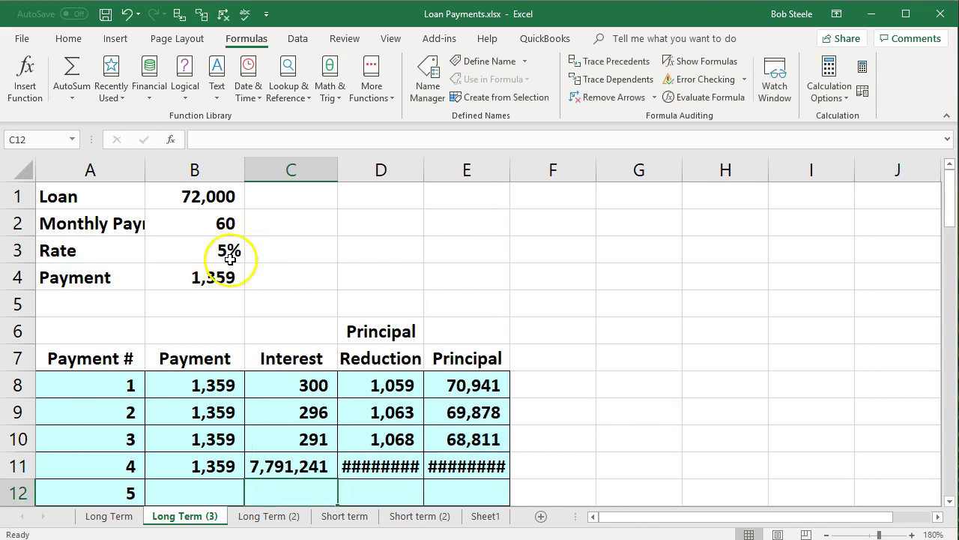
# - Undo the fill of the payment 4 row and the changes made since
pyautogui.click(126, 14)
pyautogui.click(126, 14)
pyautogui.click(126, 14)
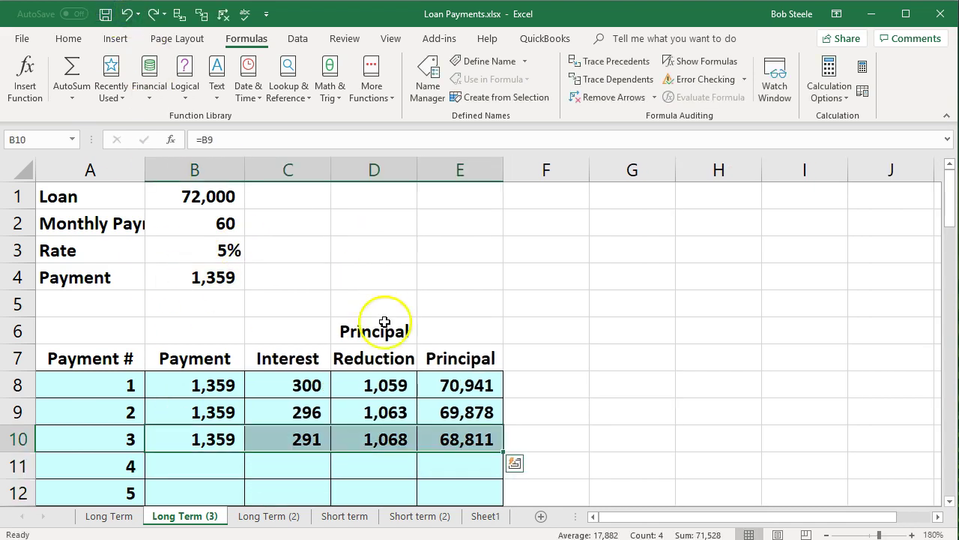
# - Make the rate reference absolute in the payment 3 interest formula in C10, so that it reads =E9*$B$3/12
pyautogui.doubleClick(297, 439)
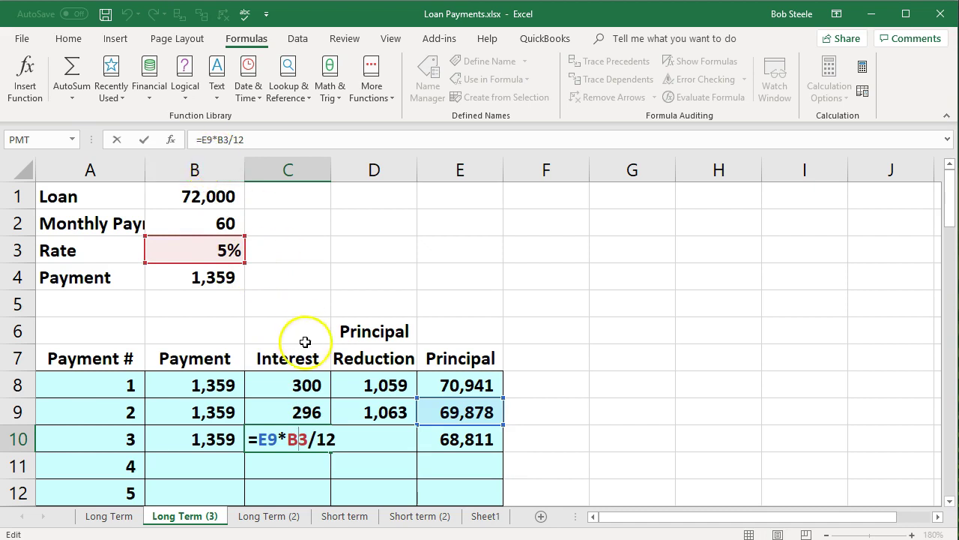
pyautogui.click(299, 439)
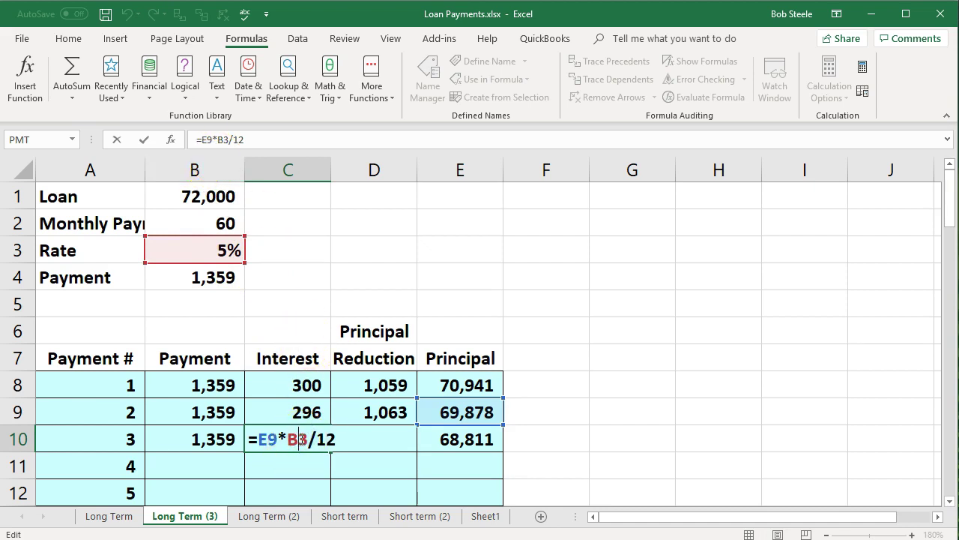
pyautogui.press('F4')
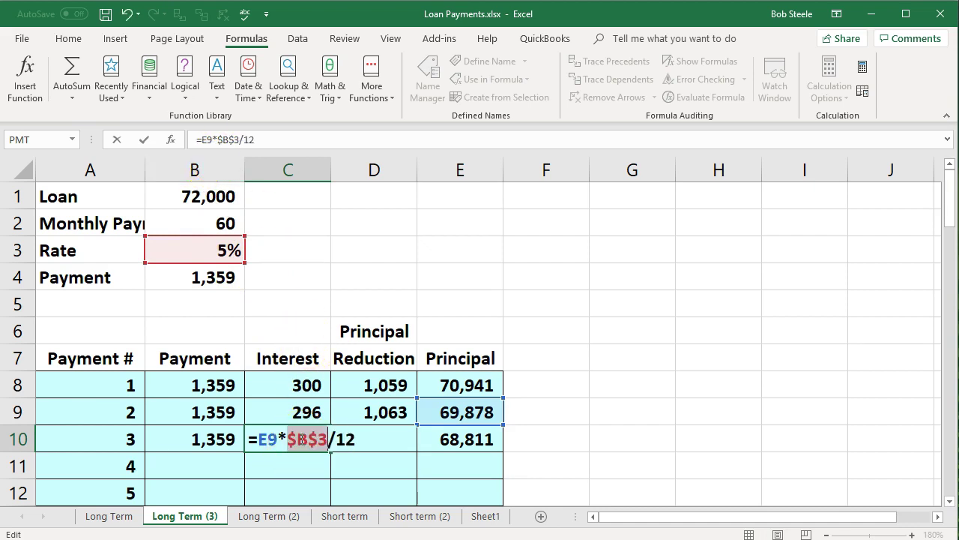
pyautogui.click(300, 444)
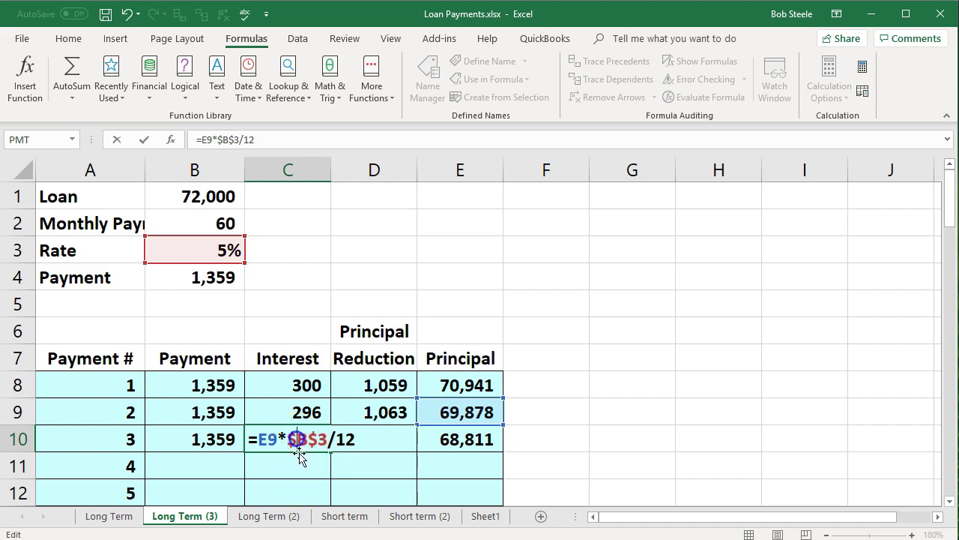
pyautogui.click(323, 444)
pyautogui.click(322, 445)
pyautogui.click(247, 271)
pyautogui.press('Return')
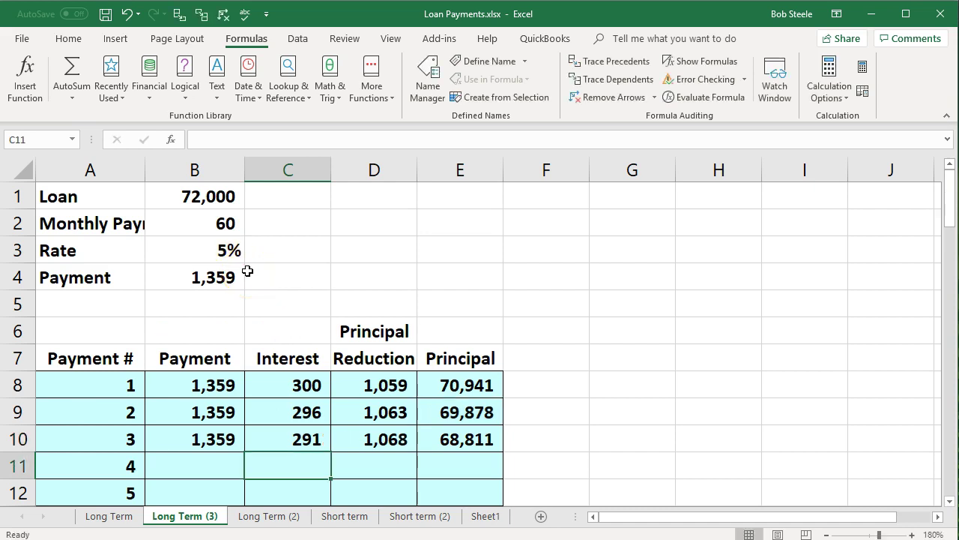
# - Fill the payment 3 formulas in B10:E10 down to row 11 and check each copied formula in B11 through E11
pyautogui.moveTo(225, 434); pyautogui.dragTo(428, 437)
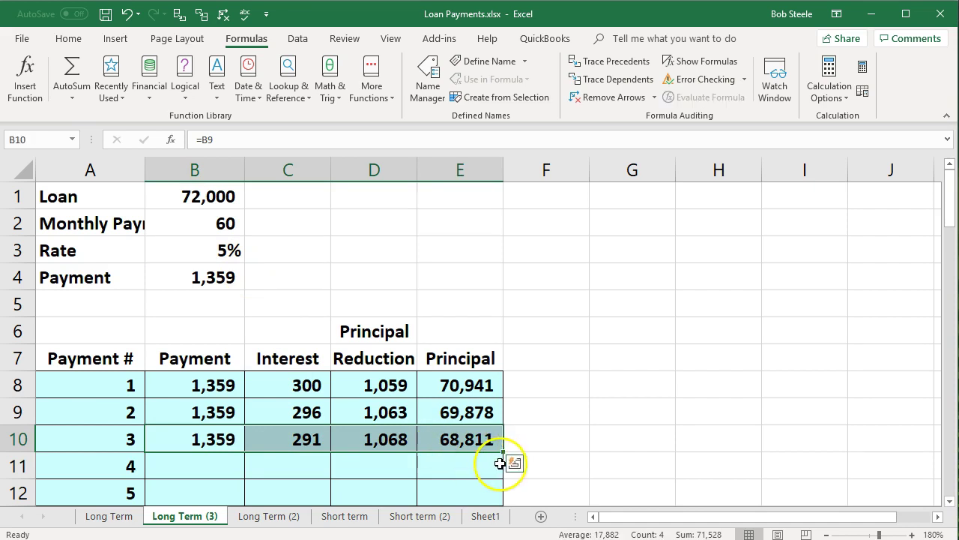
pyautogui.moveTo(505, 451); pyautogui.dragTo(501, 485)
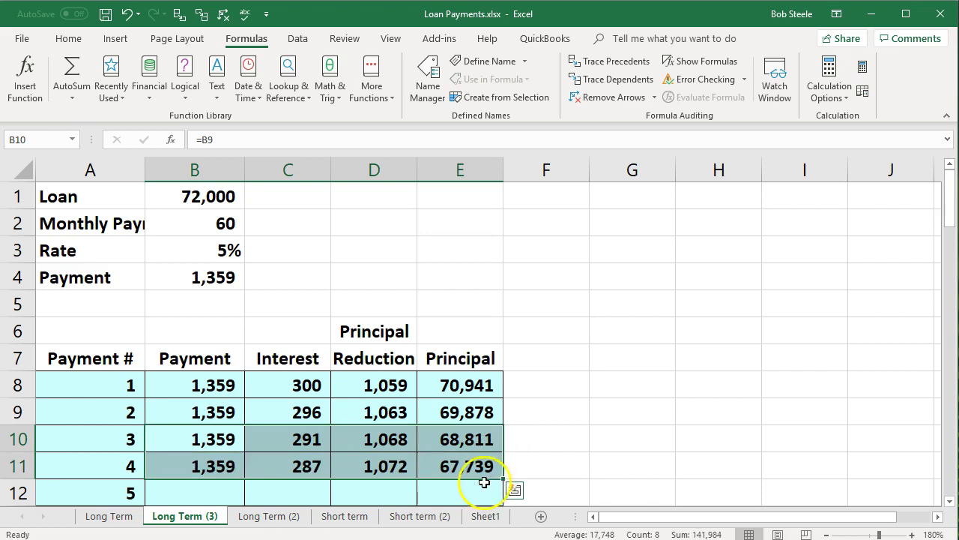
pyautogui.doubleClick(229, 466)
pyautogui.press('Return')
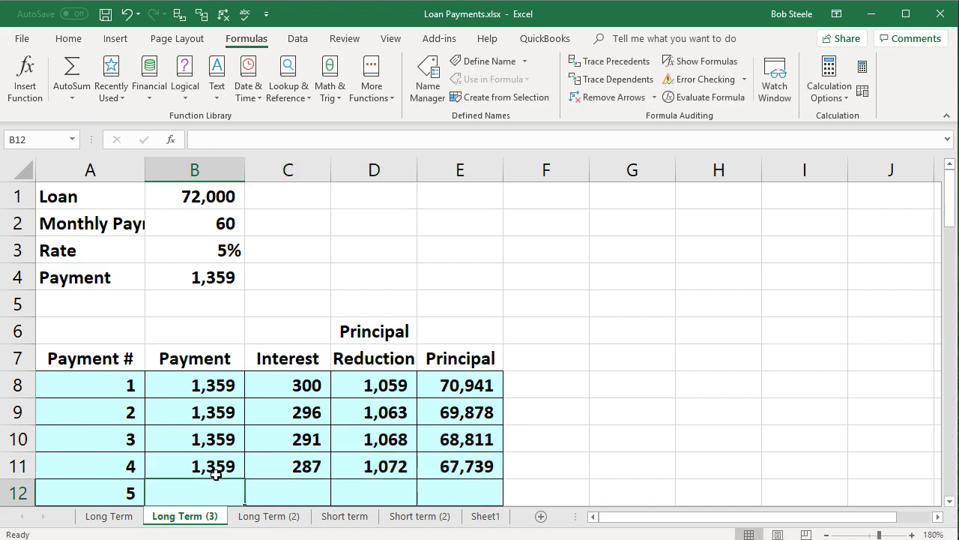
pyautogui.doubleClick(274, 469)
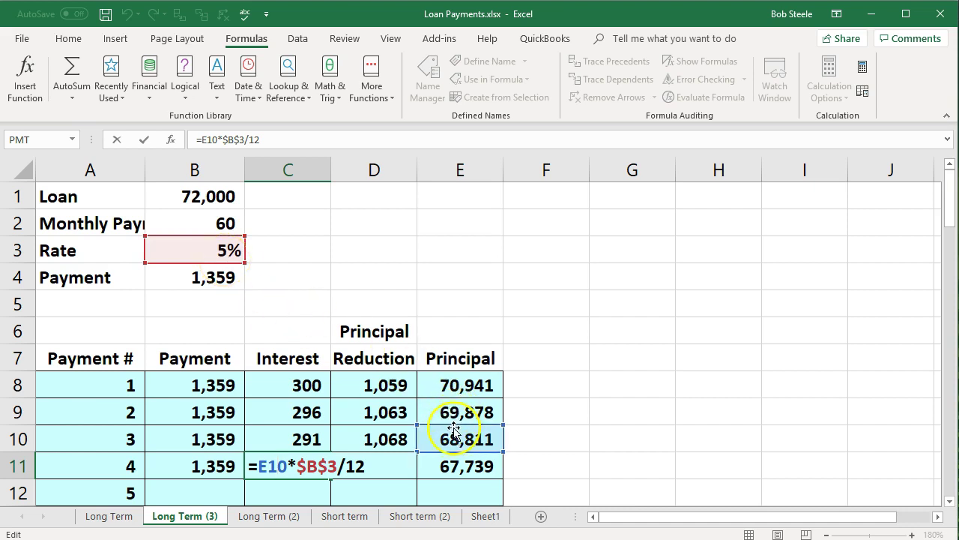
pyautogui.press('Return')
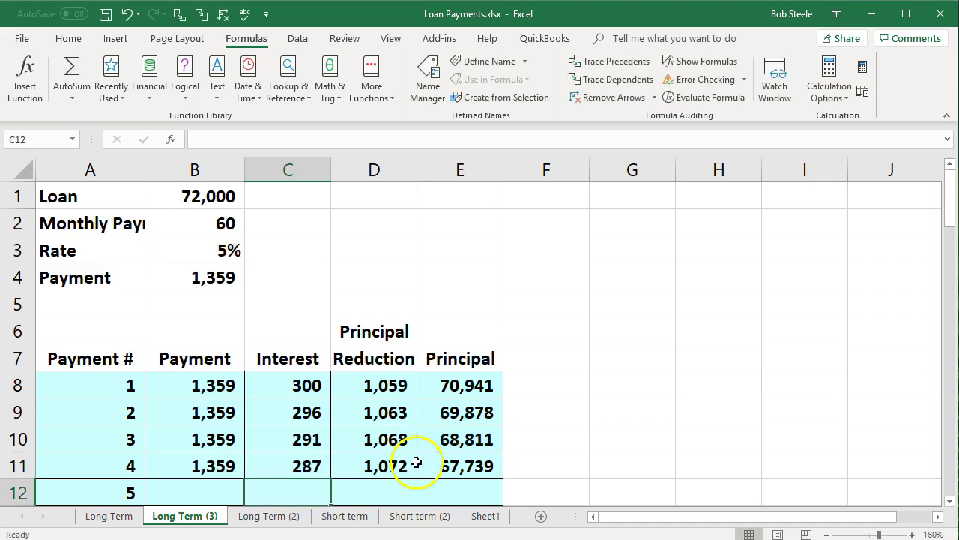
pyautogui.doubleClick(402, 464)
pyautogui.press('Return')
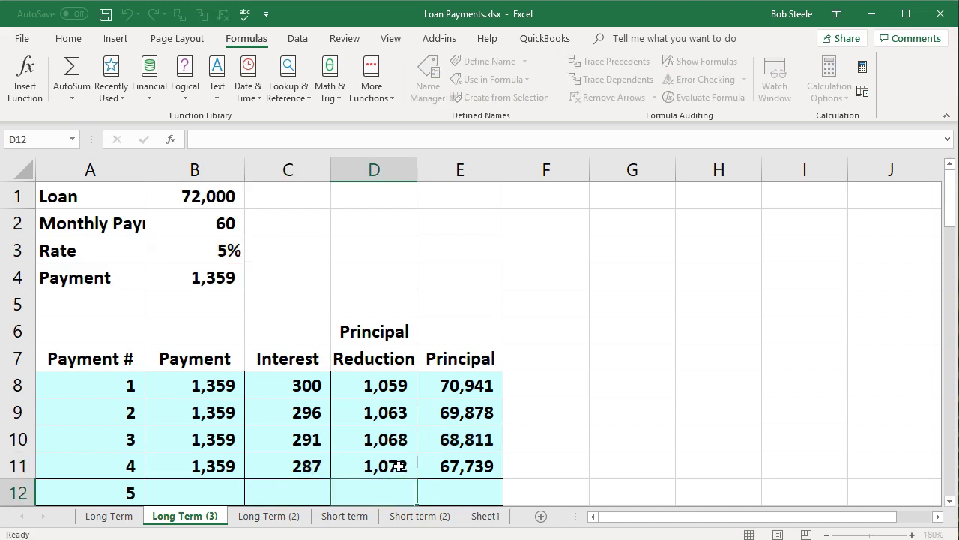
pyautogui.doubleClick(458, 463)
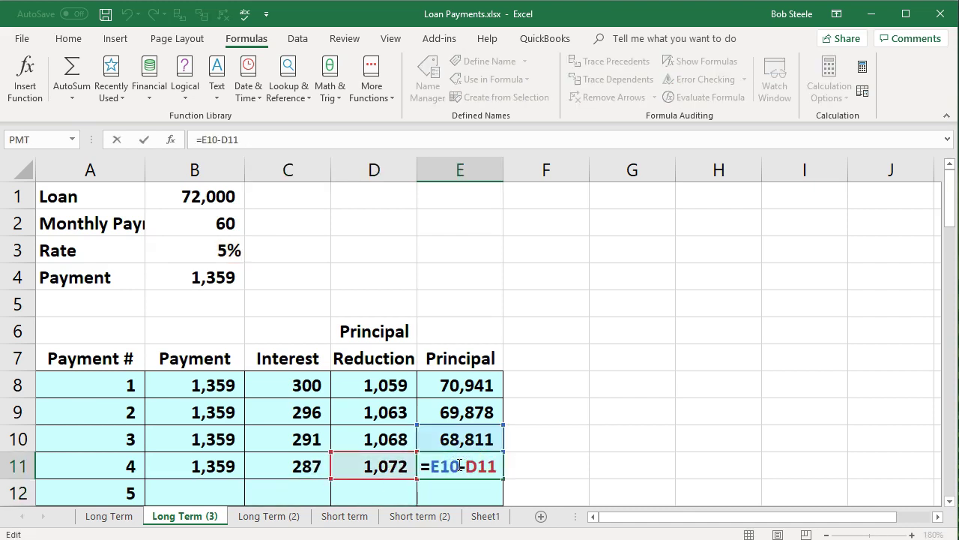
pyautogui.press('Return')
# - Fill the payment 4 formulas in B11:E11 down through payment 60 in row 67
pyautogui.scroll(-1, 458, 465)
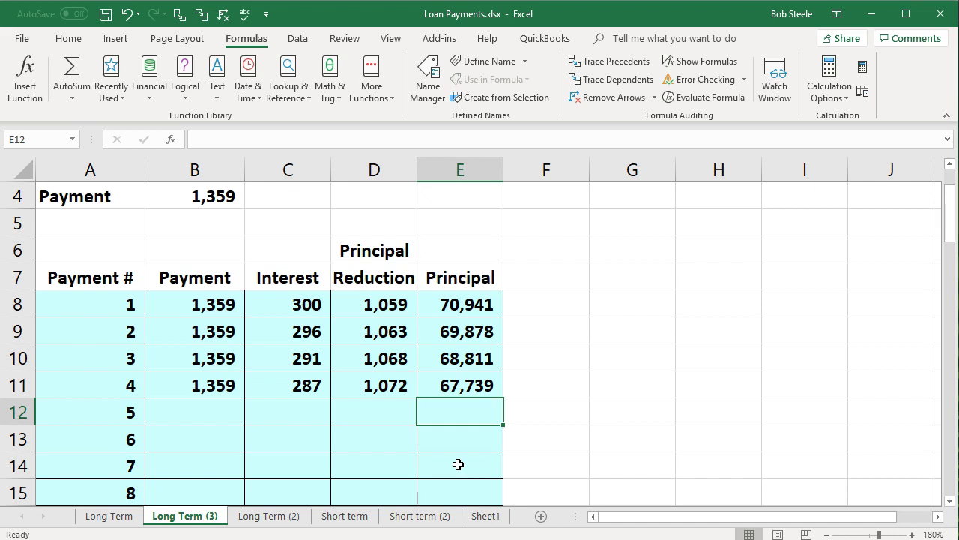
pyautogui.click(458, 371)
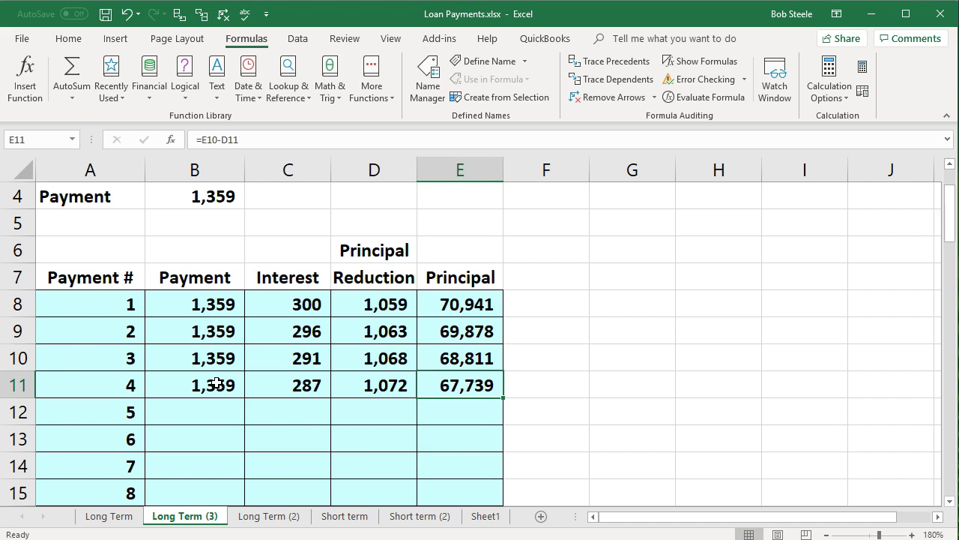
pyautogui.moveTo(216, 383); pyautogui.dragTo(435, 385)
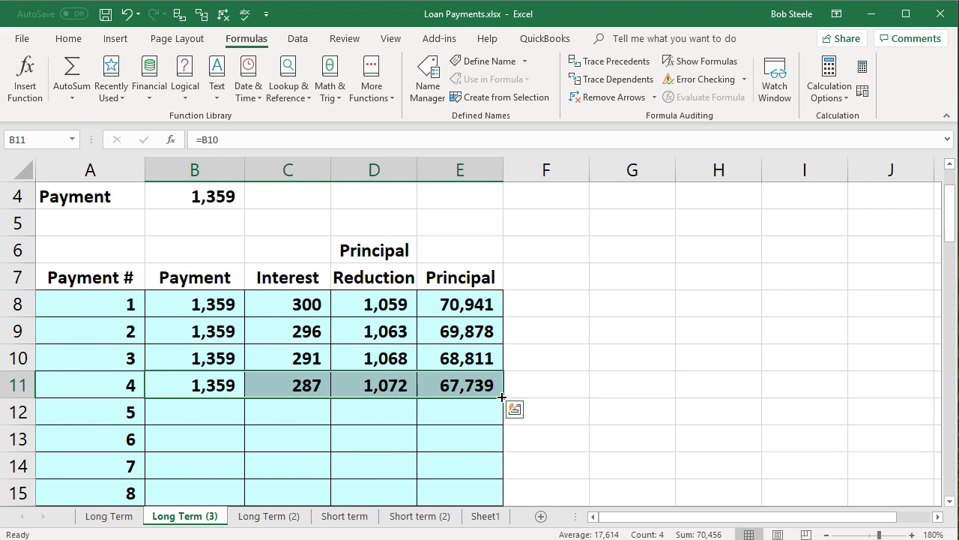
pyautogui.moveTo(502, 399); pyautogui.dragTo(489, 466)
# - Review the payment 60 formulas in B67:E67 and the preceding principal in E66 to check how the loan pays off
pyautogui.click(469, 465)
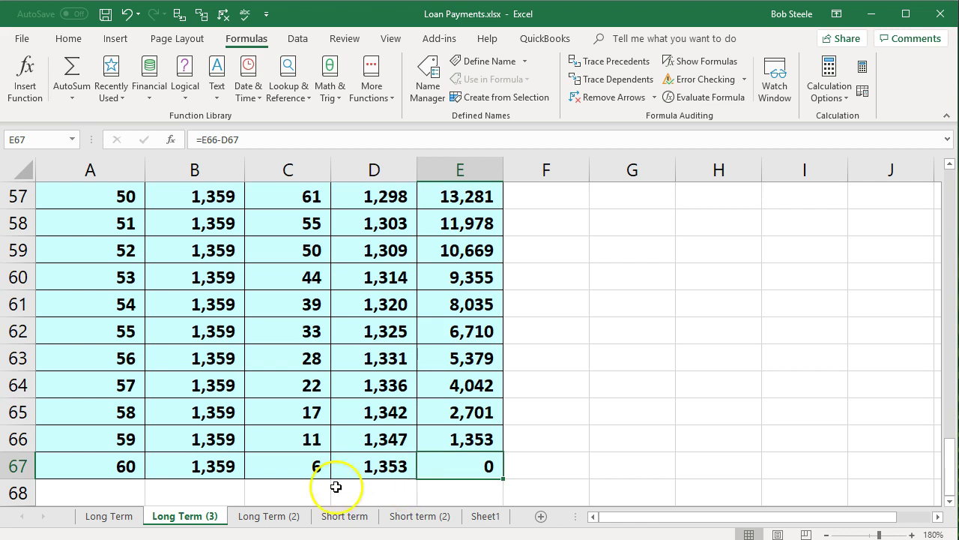
pyautogui.click(213, 468)
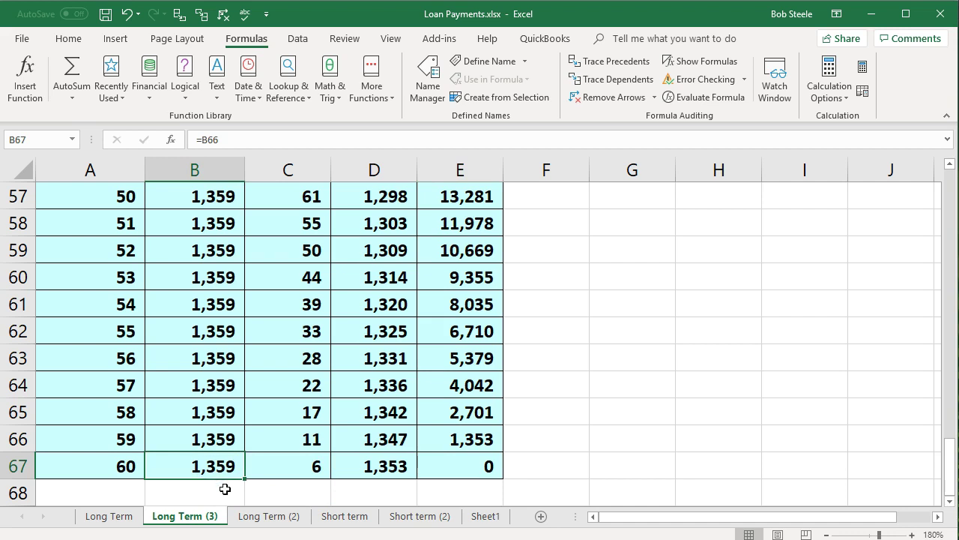
pyautogui.click(275, 473)
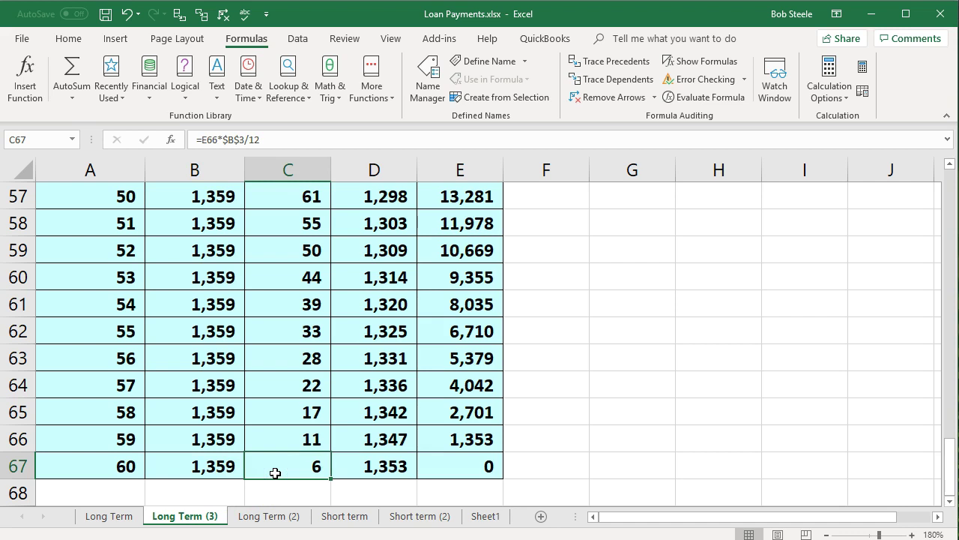
pyautogui.click(368, 463)
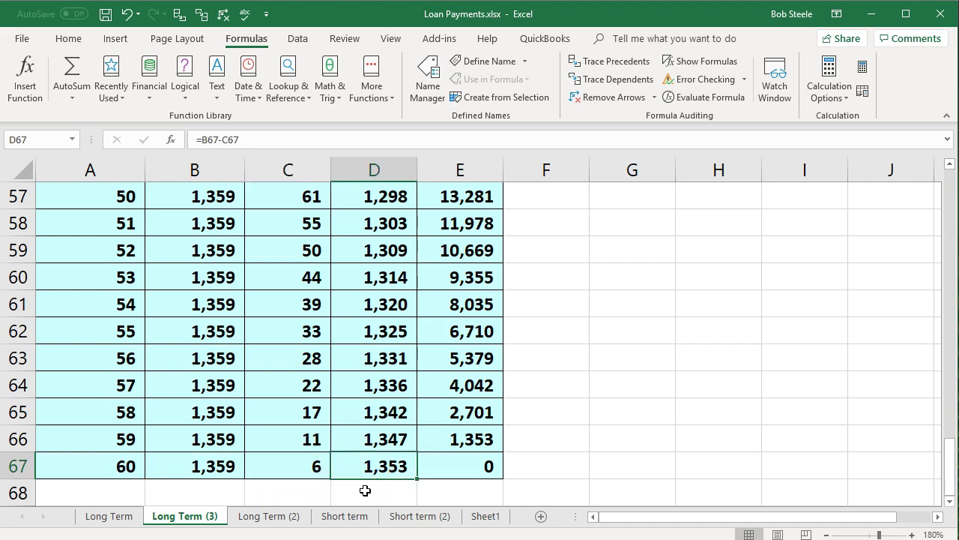
pyautogui.click(445, 465)
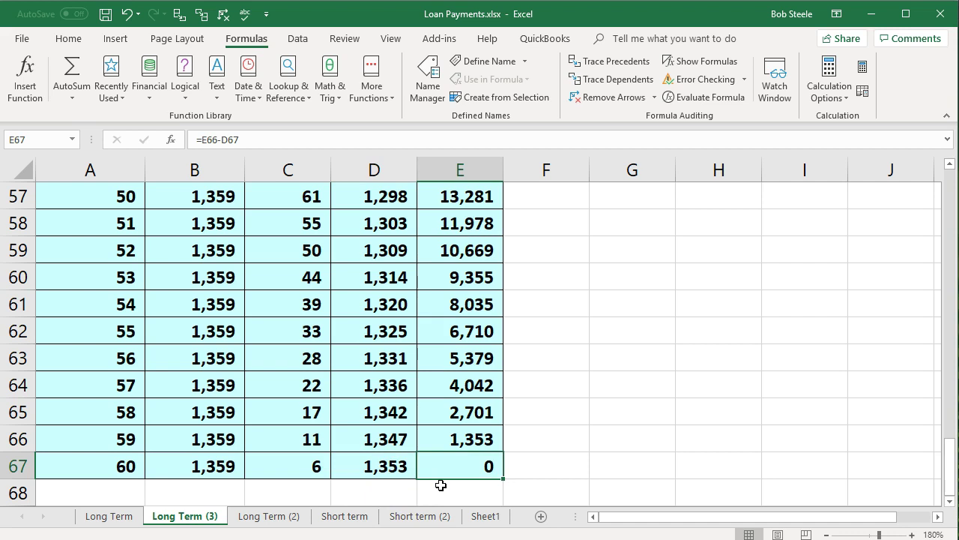
pyautogui.click(465, 439)
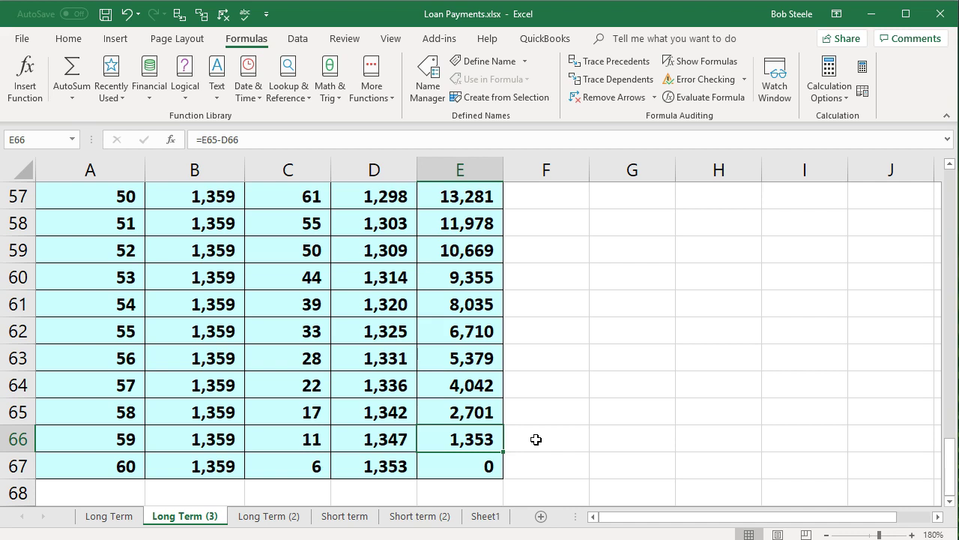
pyautogui.click(498, 447)
pyautogui.click(311, 461)
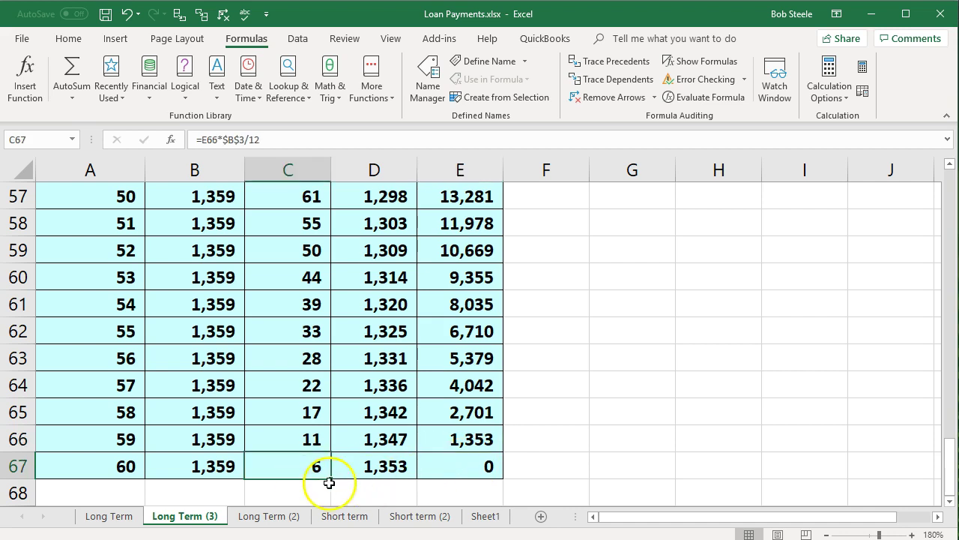
pyautogui.click(365, 466)
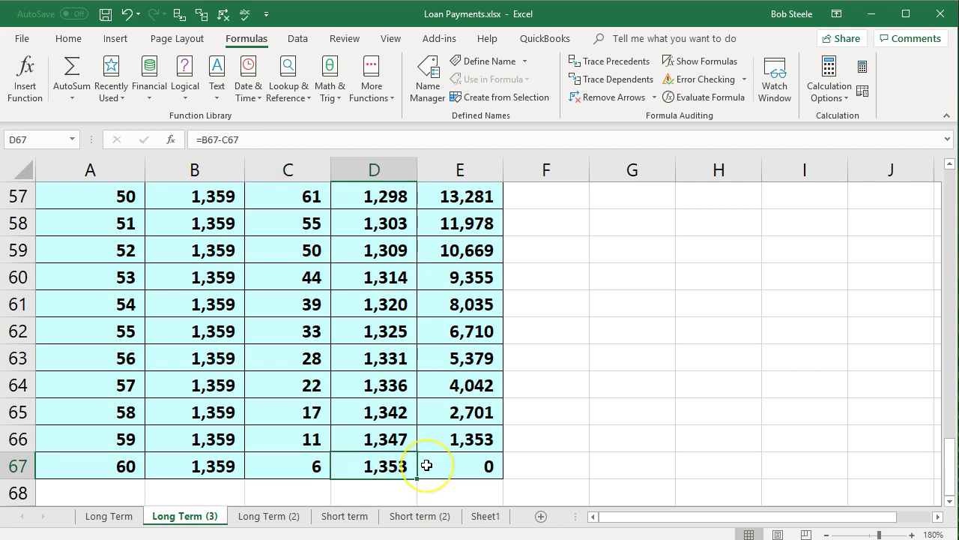
# - Shade the payment 1 row, A8:E8, with the light green standard fill color
pyautogui.scroll(18, 426, 466)
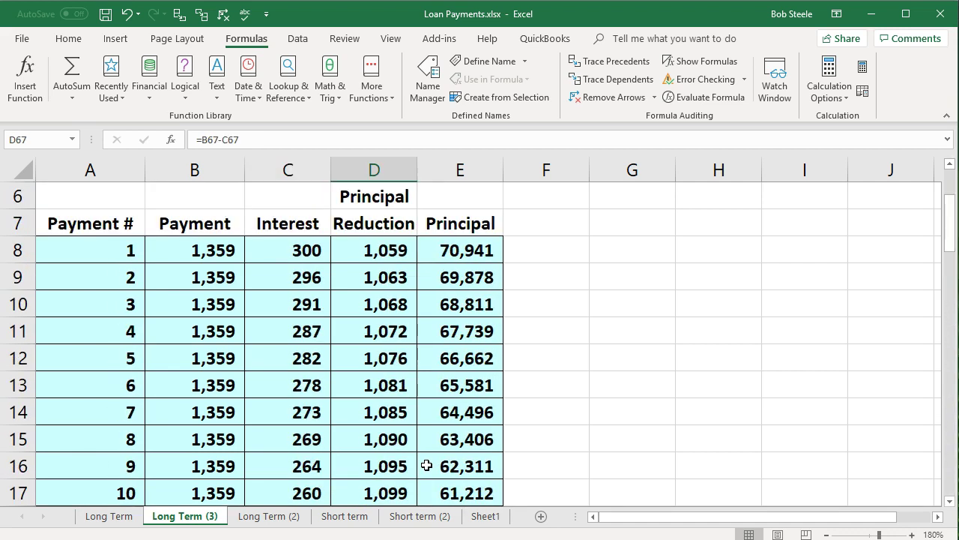
pyautogui.scroll(1, 426, 465)
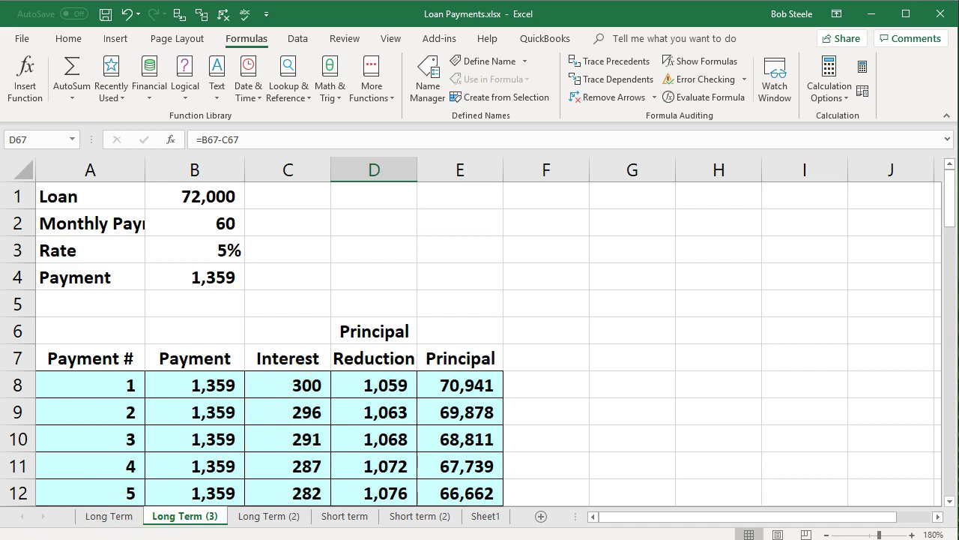
pyautogui.click(128, 435)
pyautogui.click(90, 385)
pyautogui.moveTo(150, 384); pyautogui.dragTo(452, 384)
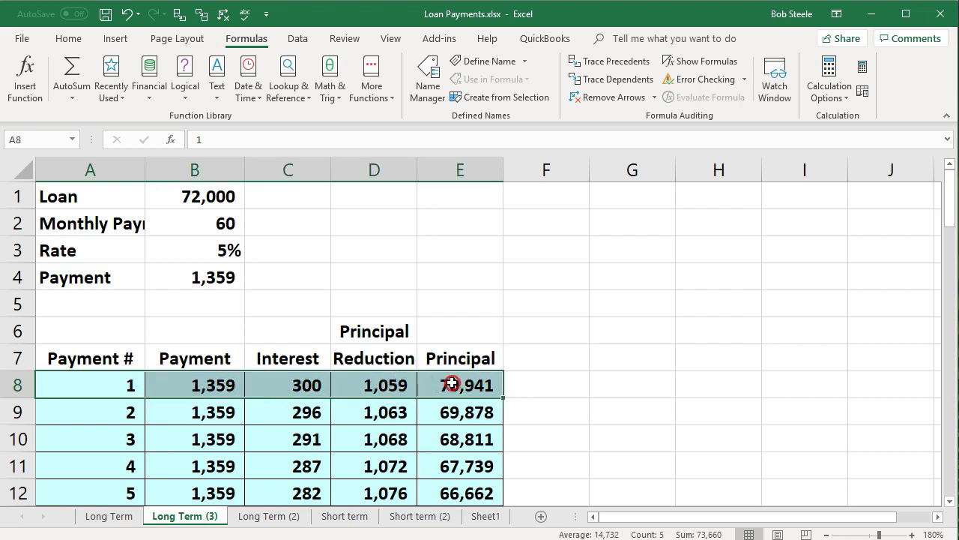
pyautogui.rightClick(452, 384)
pyautogui.click(526, 425)
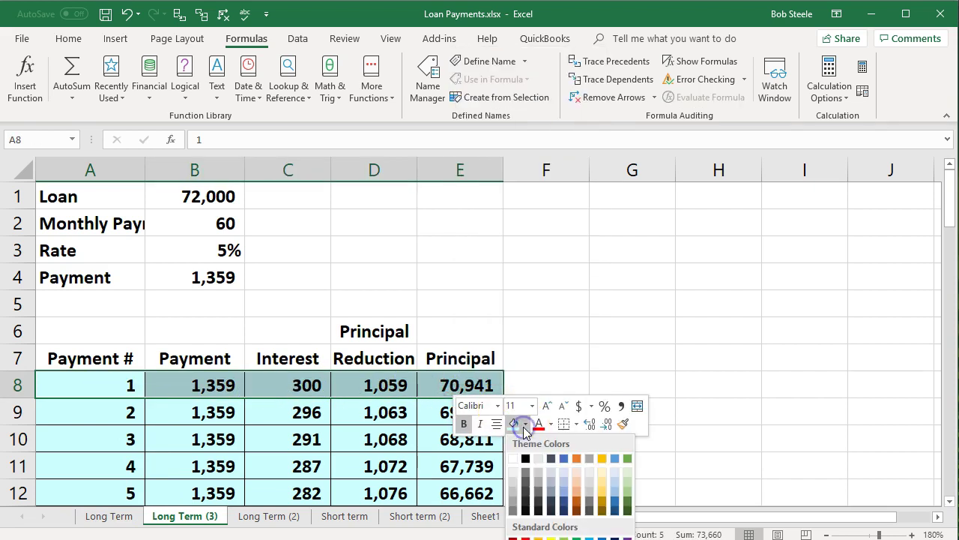
pyautogui.click(563, 538)
pyautogui.click(263, 476)
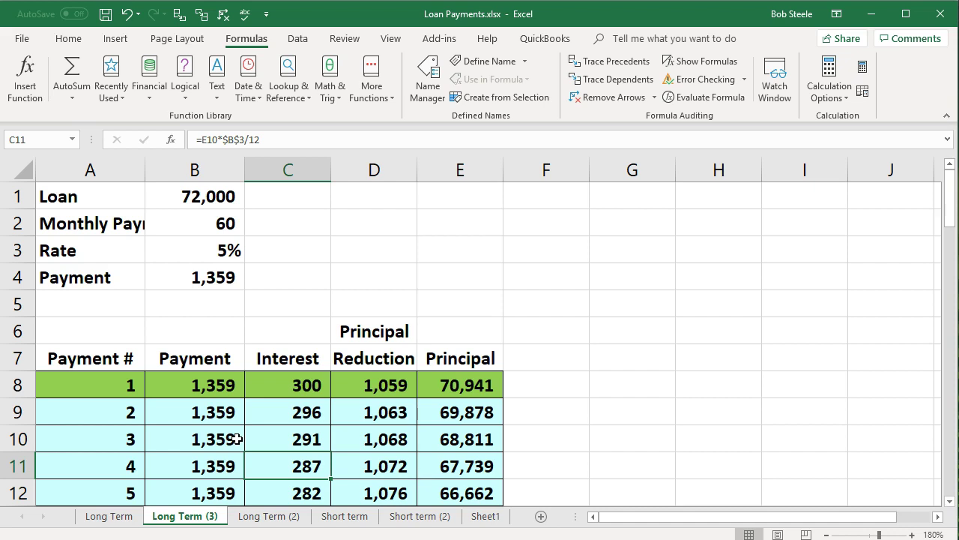
# - Switch to QuickBooks Online in the browser and return from the Loan Payable transaction report to the Balance Sheet report
pyautogui.hotkey('alt', 'Tab')
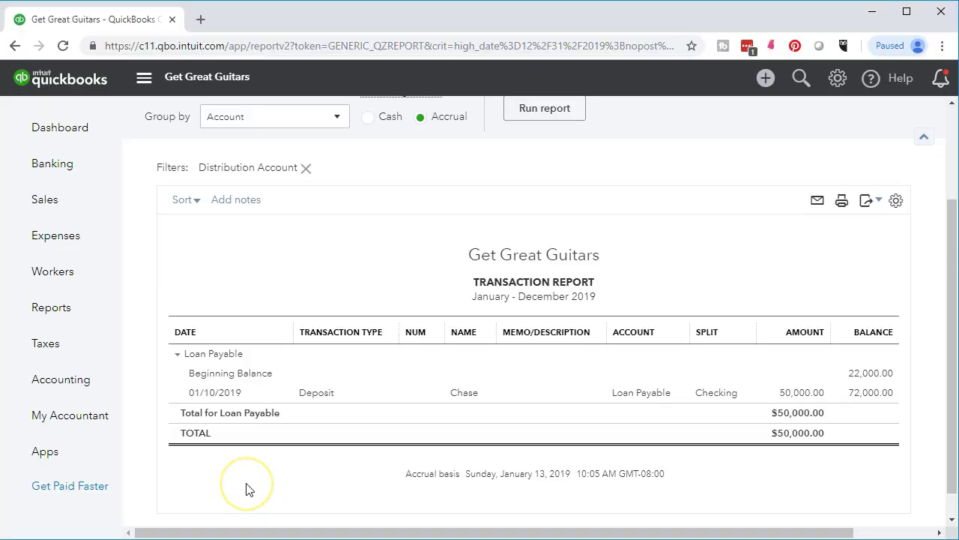
pyautogui.scroll(3, 250, 490)
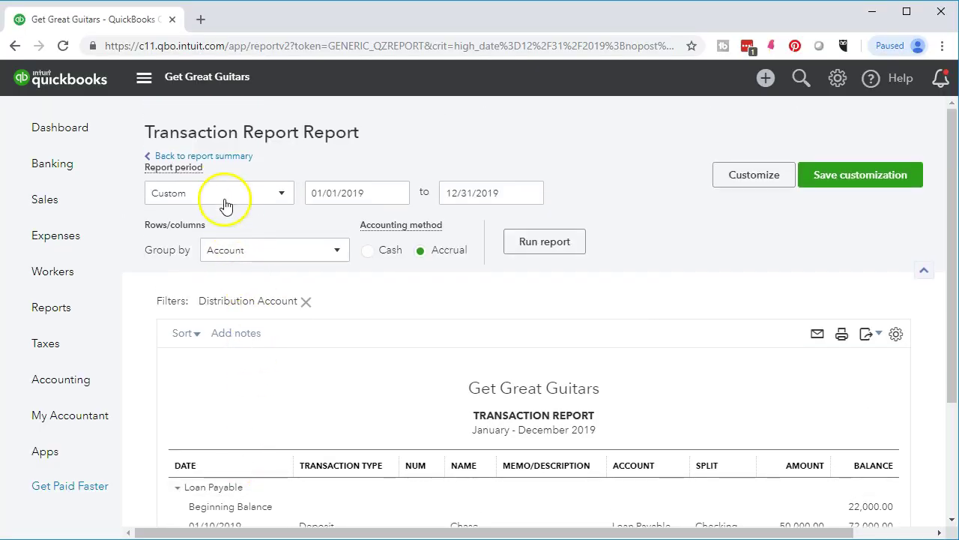
pyautogui.click(228, 157)
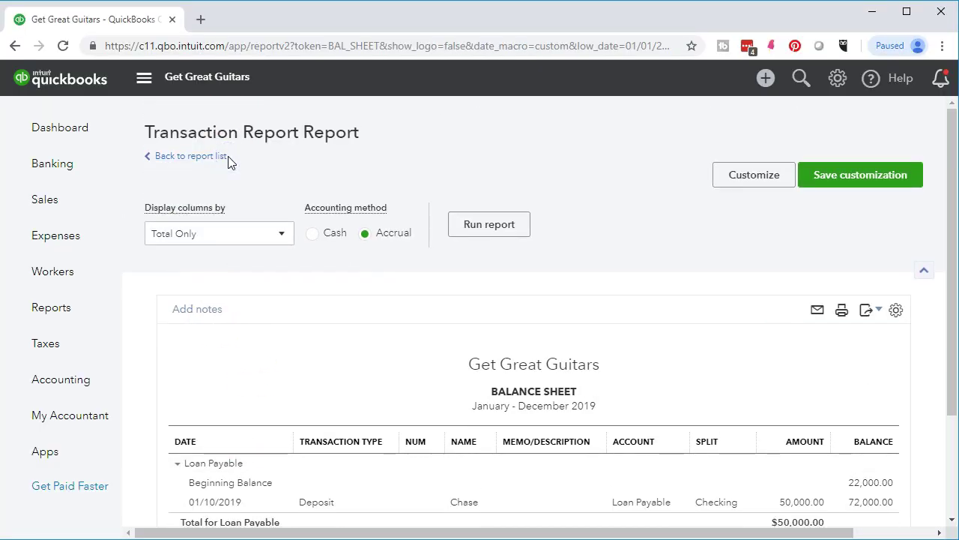
pyautogui.scroll(-9, 207, 270)
pyautogui.scroll(4, 208, 304)
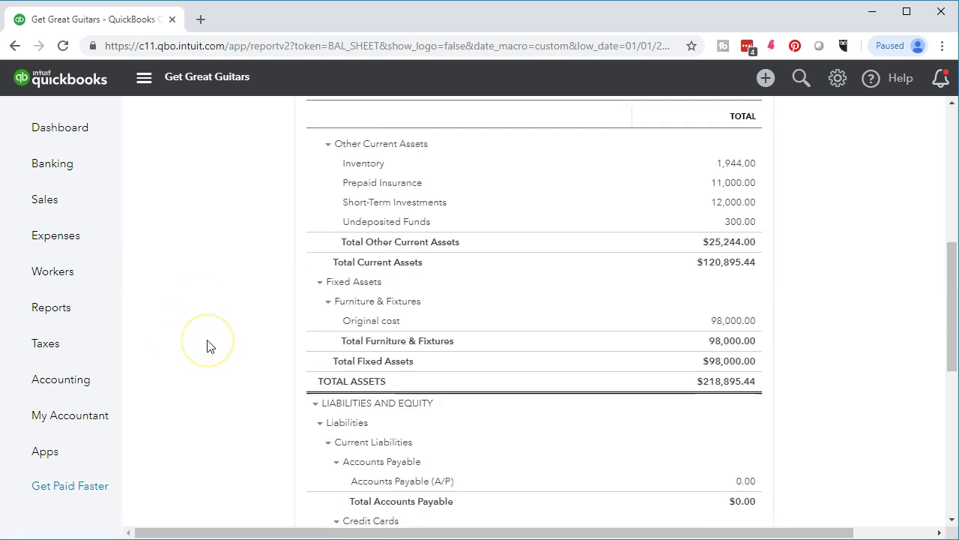
# - Duplicate the browser tab that holds the Balance Sheet report
pyautogui.scroll(6, 207, 344)
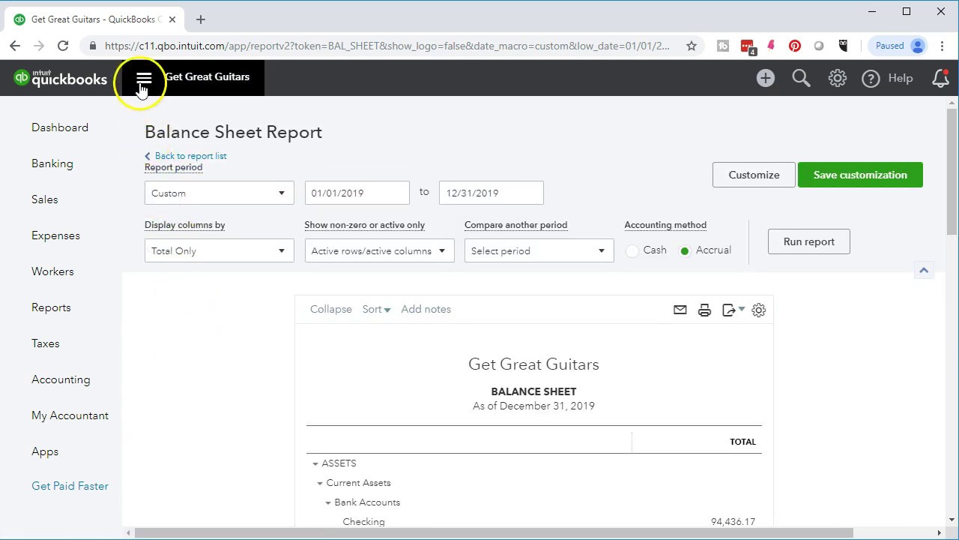
pyautogui.rightClick(133, 18)
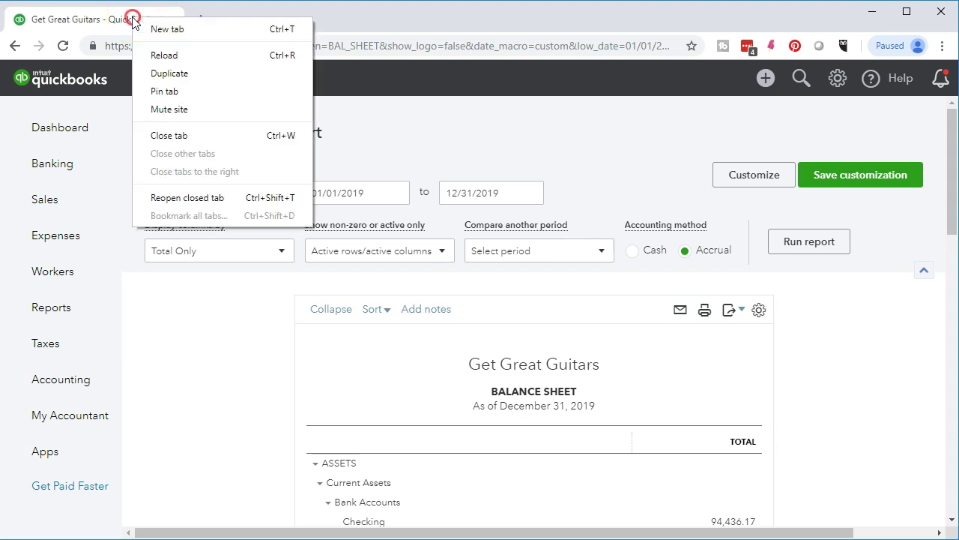
pyautogui.click(156, 74)
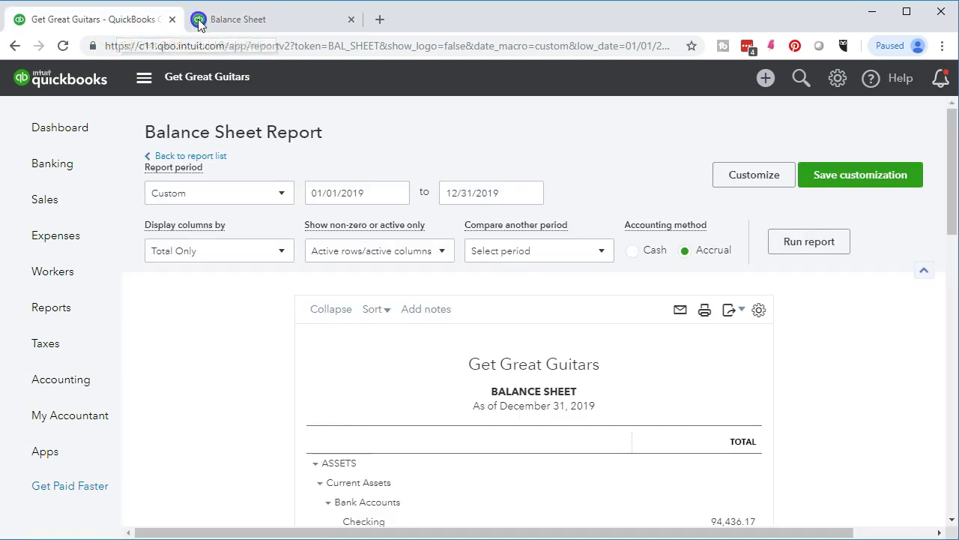
# - Create a new check in the duplicated QuickBooks tab with Chase as the payee
pyautogui.click(199, 25)
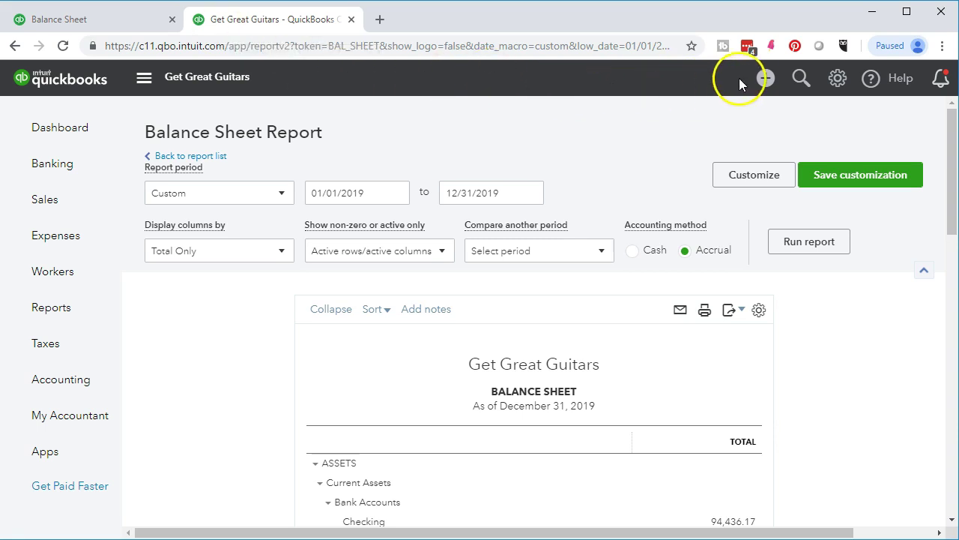
pyautogui.click(764, 78)
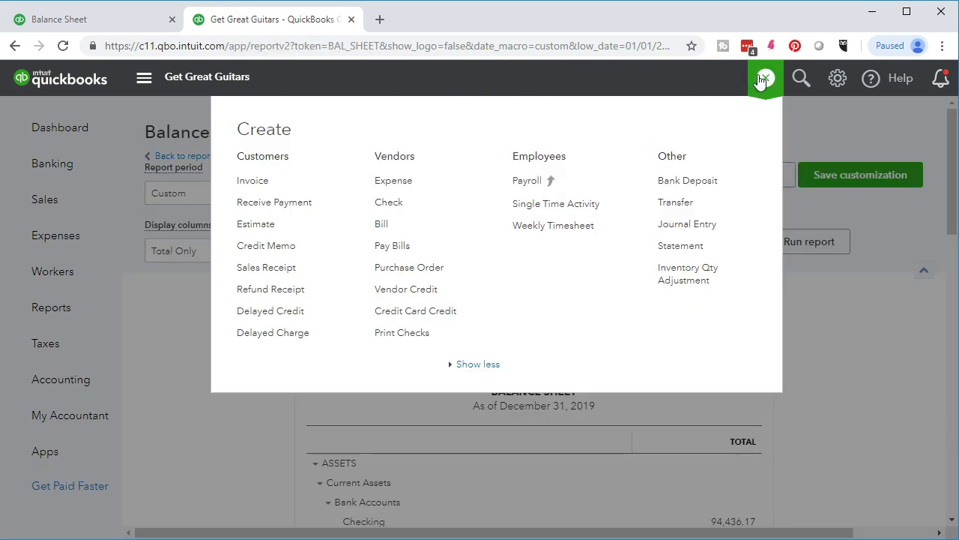
pyautogui.click(391, 204)
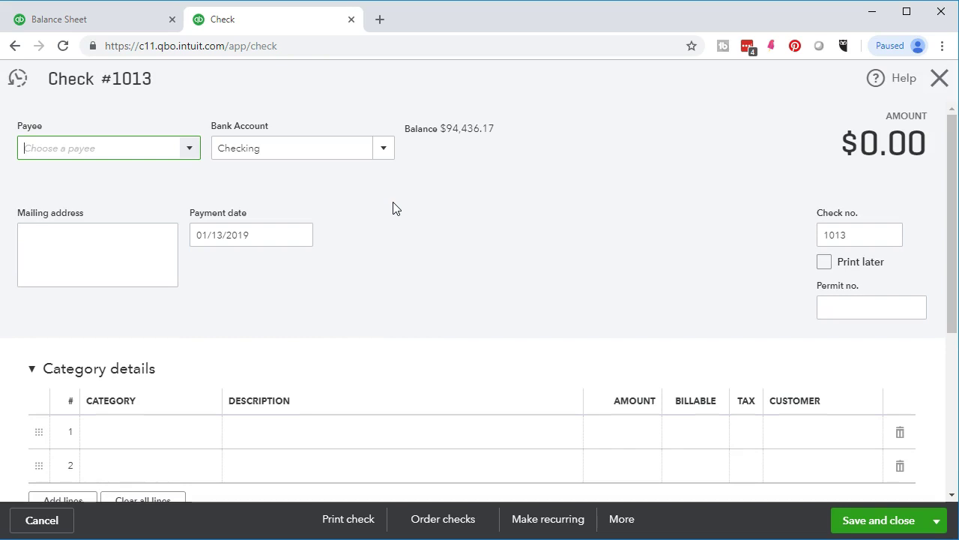
pyautogui.click(81, 147)
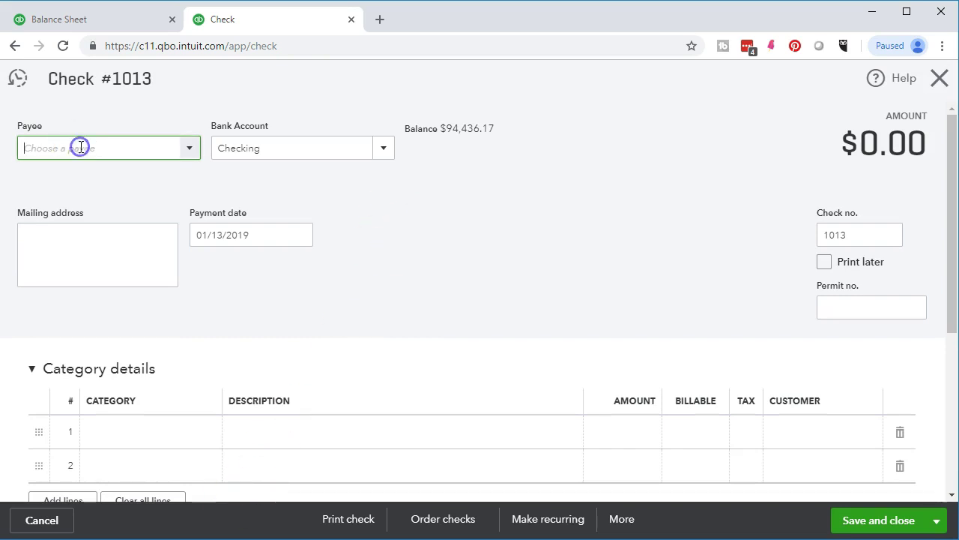
pyautogui.write('Cha')
pyautogui.press('BackSpace')
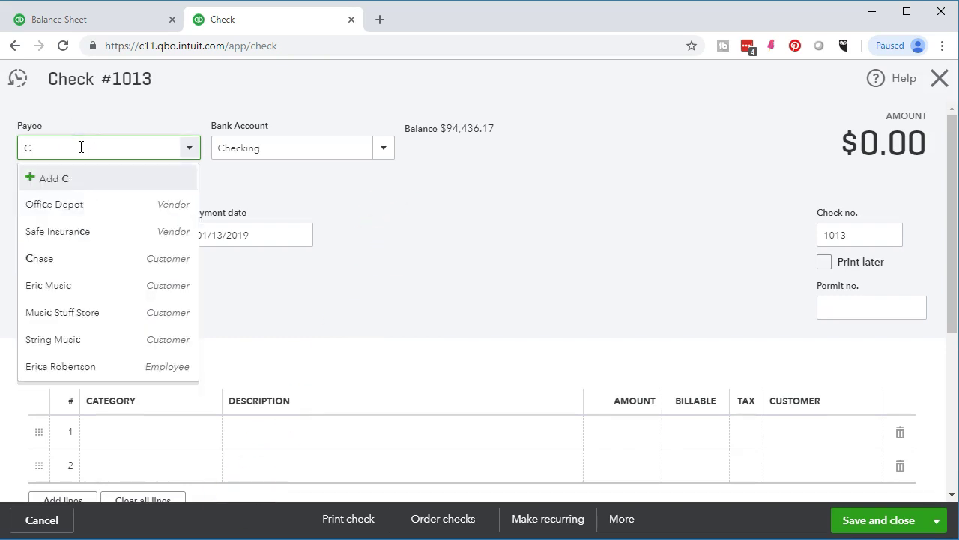
pyautogui.write('hase')
pyautogui.press('Tab')
pyautogui.click(134, 145)
pyautogui.press('Tab')
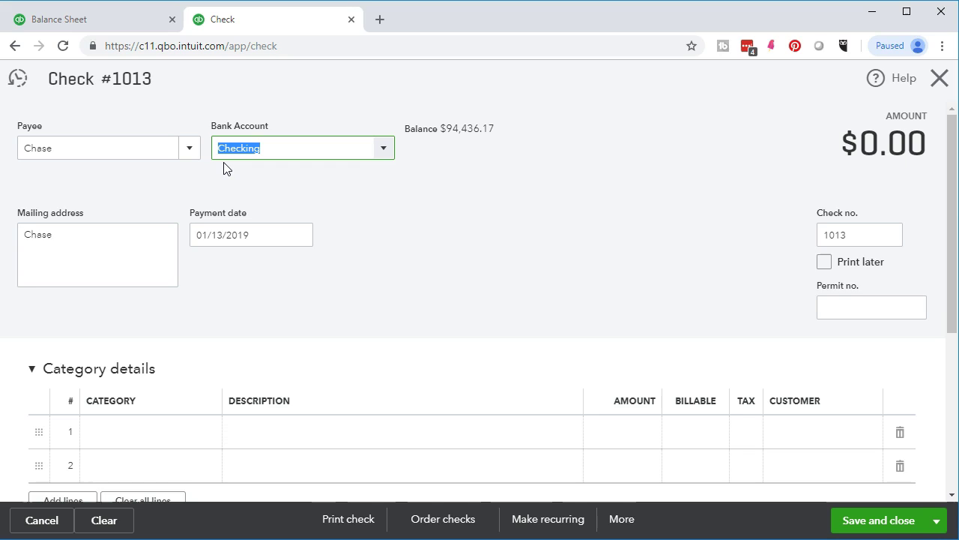
# - Keep the Checking account and mailing address on the check and set its payment date to 02/01/2019
pyautogui.press('Tab')
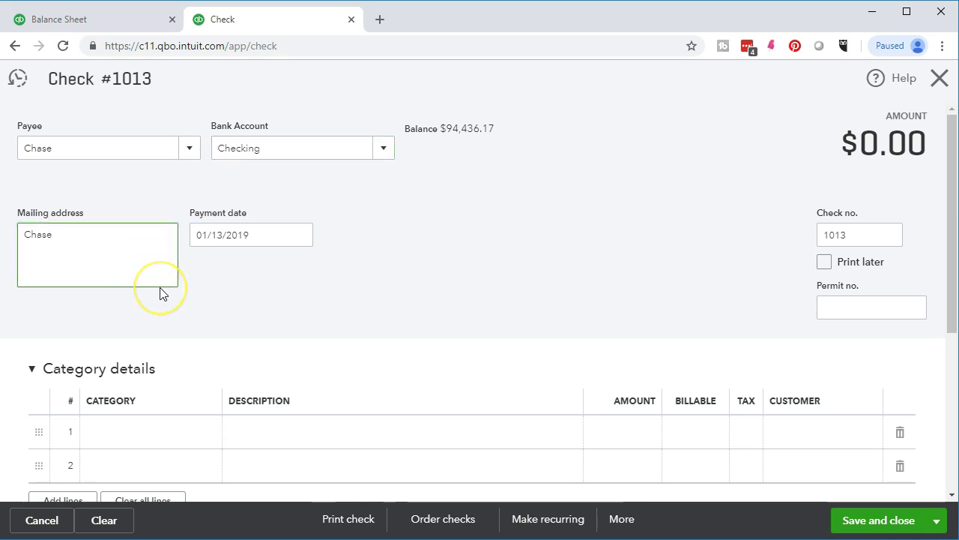
pyautogui.press('Tab')
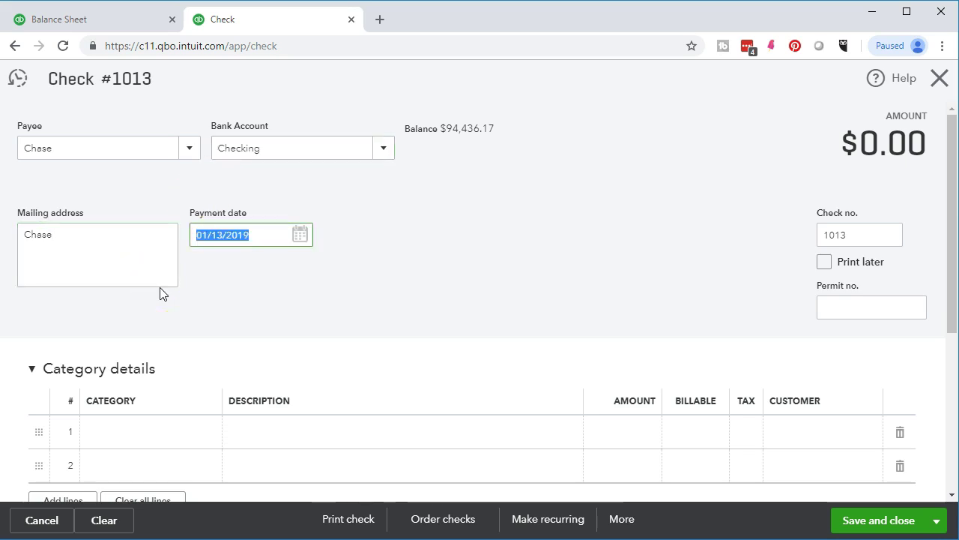
pyautogui.write('020119')
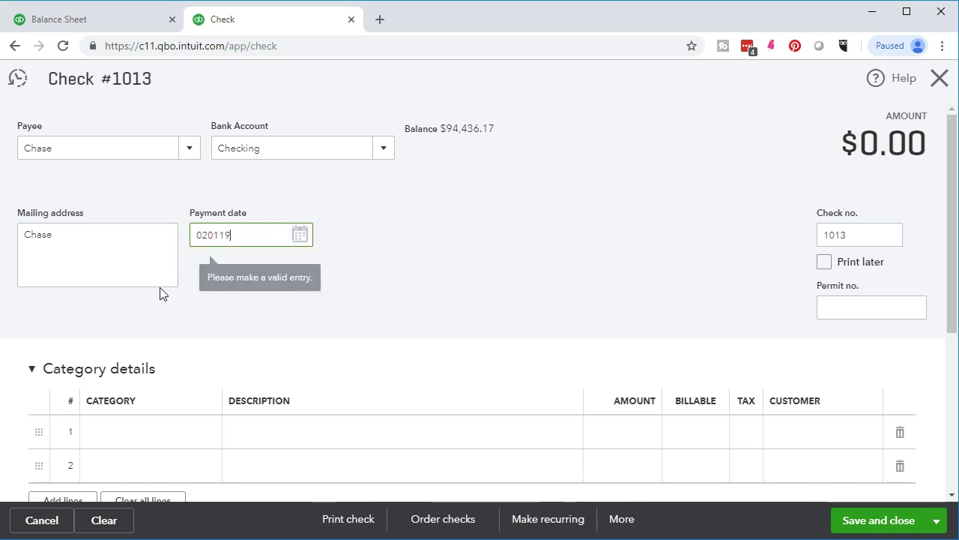
pyautogui.press('Tab')
pyautogui.click(291, 334)
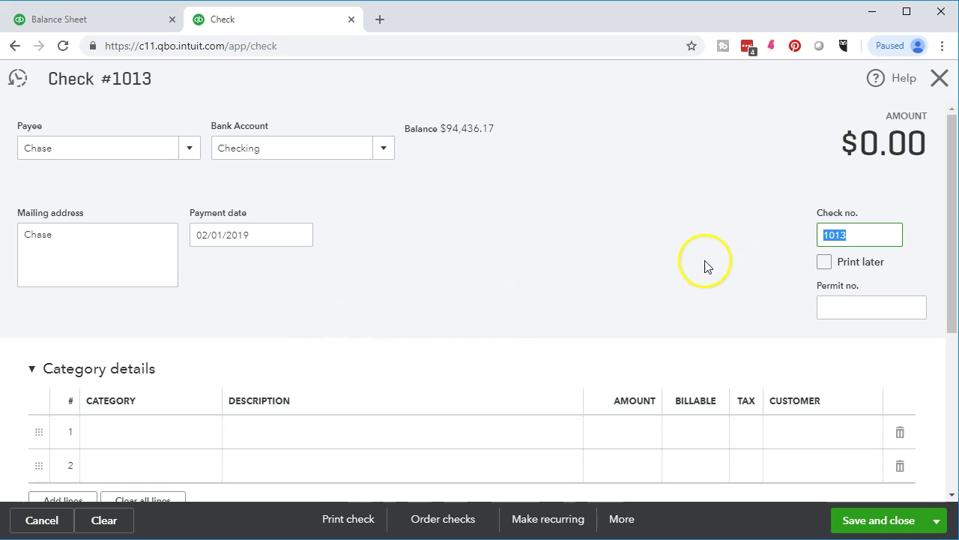
# - Switch to the Excel loan schedule and review payment 1's payment, interest and principal reduction in B8:D8
pyautogui.scroll(-1, 616, 281)
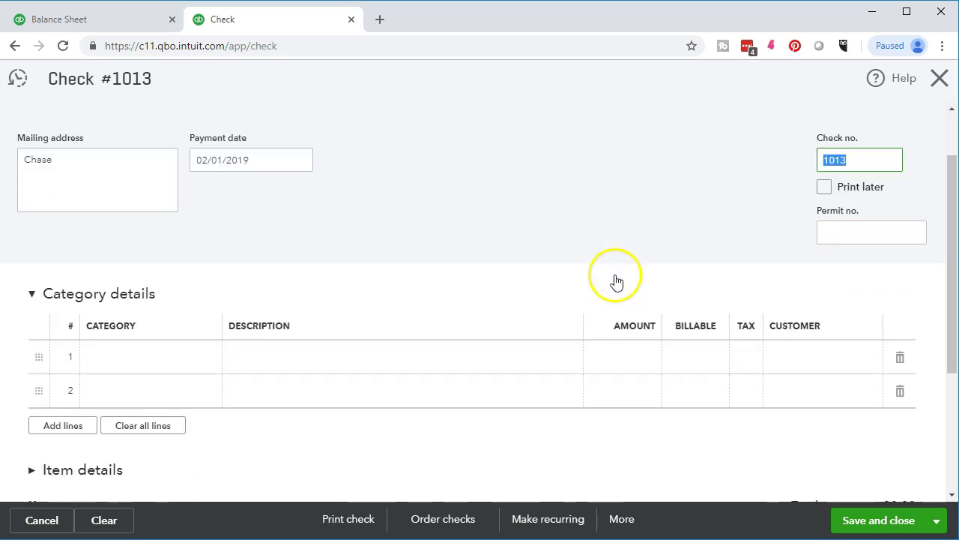
pyautogui.click(135, 363)
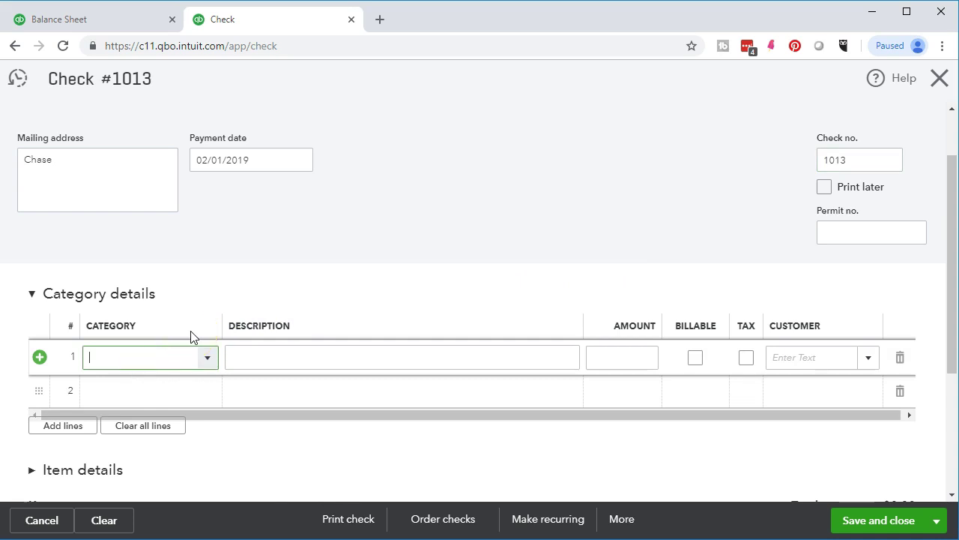
pyautogui.scroll(-1, 337, 390)
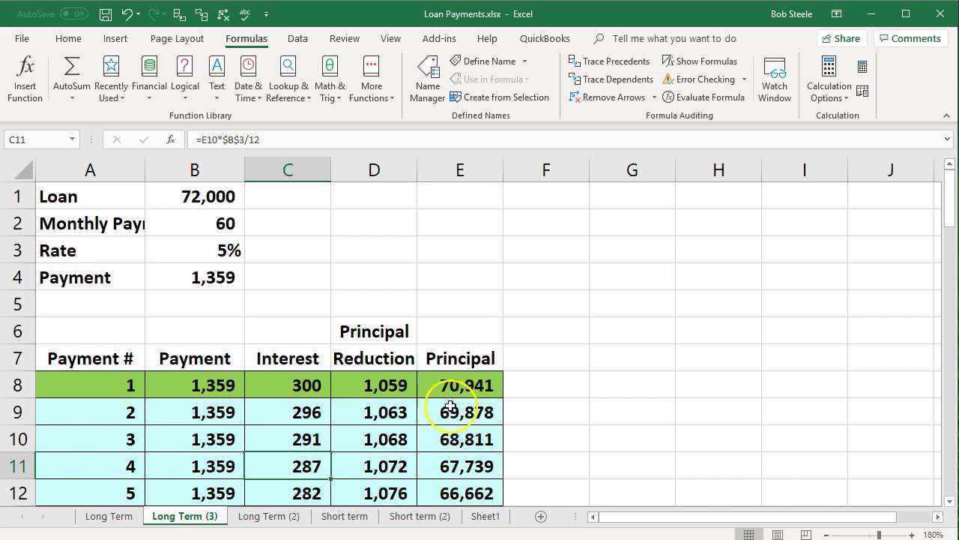
pyautogui.click(199, 383)
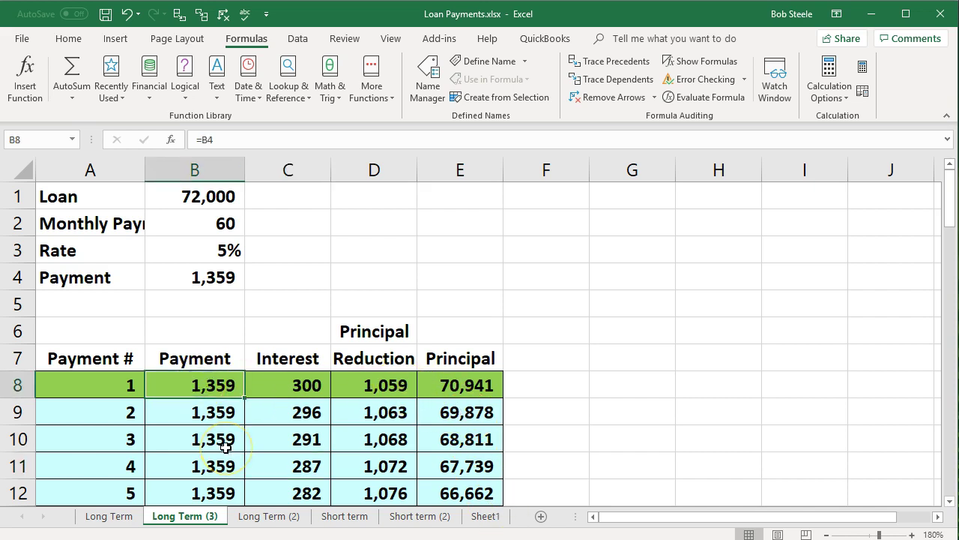
pyautogui.click(272, 385)
pyautogui.click(351, 387)
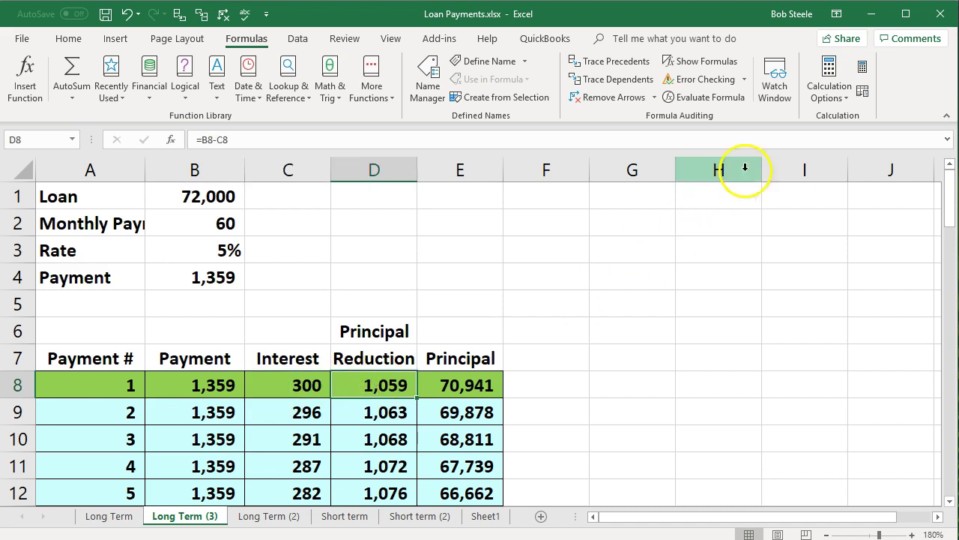
pyautogui.click(868, 13)
# - Back in the QuickBooks check, assign line 1 to Loan Payable and enter payment 1's principal reduction from Excel, 1059, as its amount
pyautogui.click(150, 282)
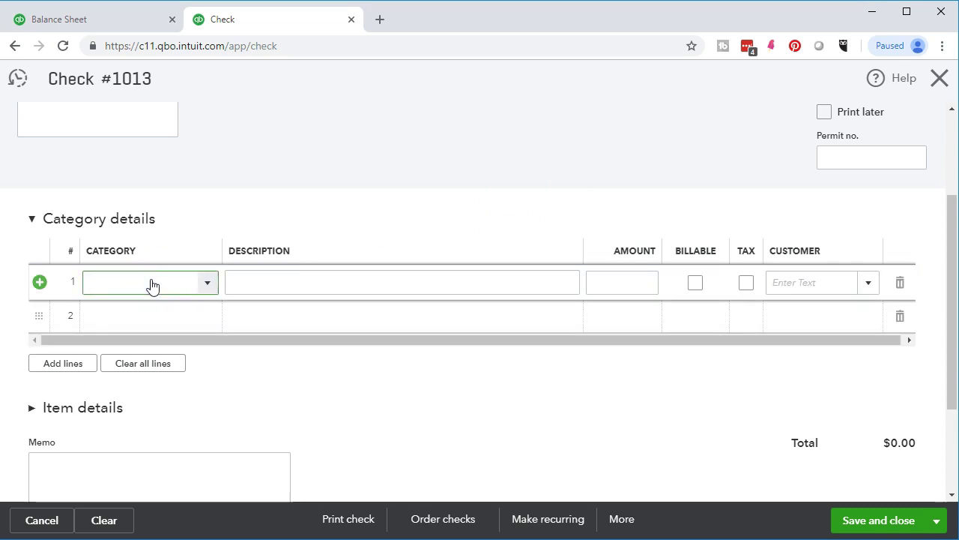
pyautogui.write('oan Payable')
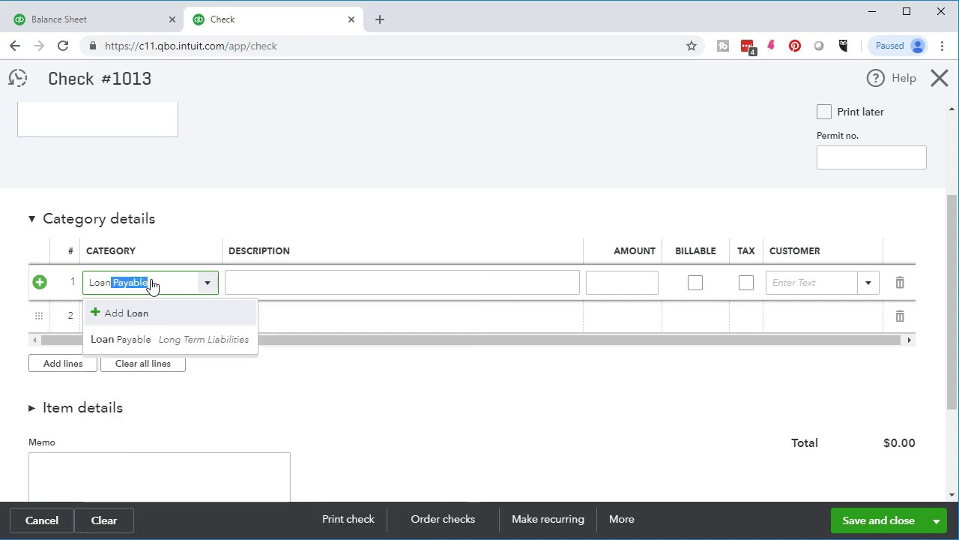
pyautogui.click(138, 340)
pyautogui.press('Tab')
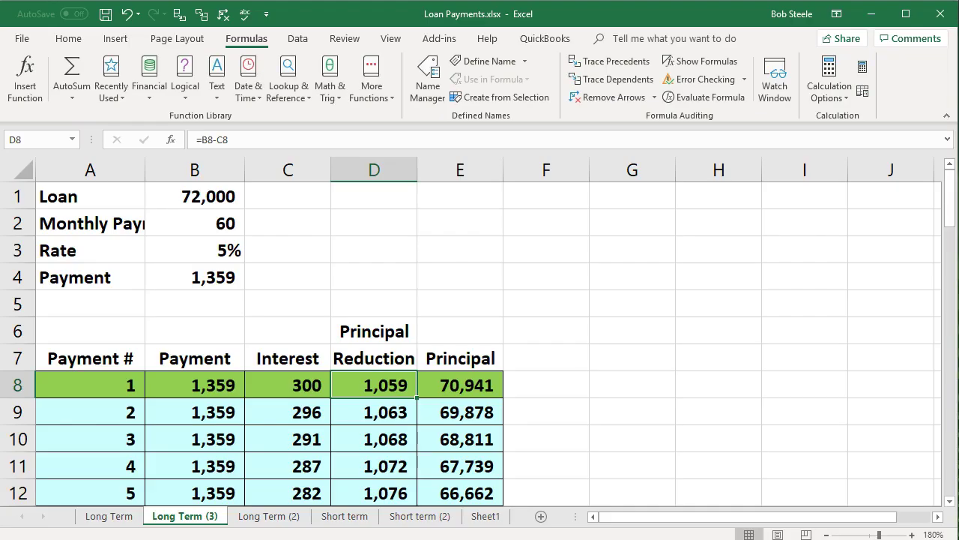
pyautogui.click(215, 385)
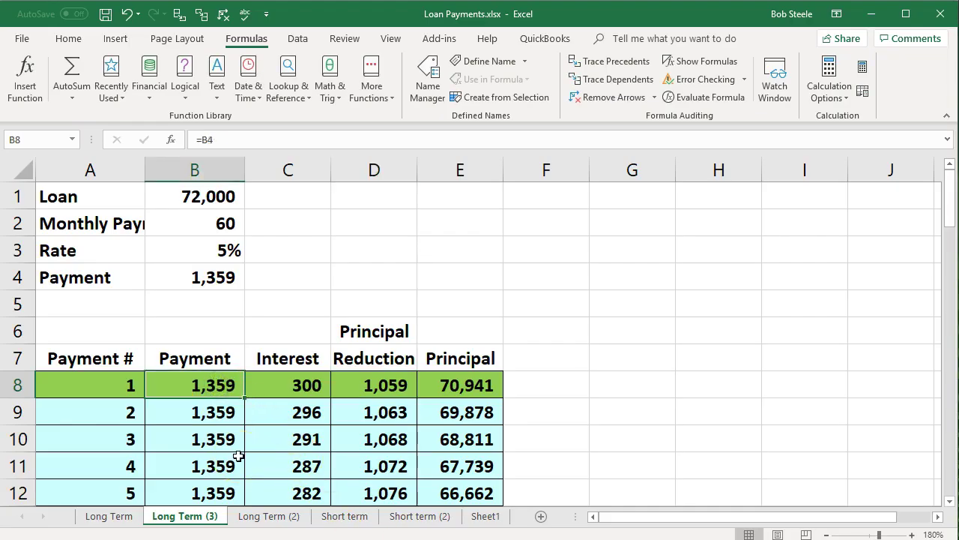
pyautogui.click(373, 385)
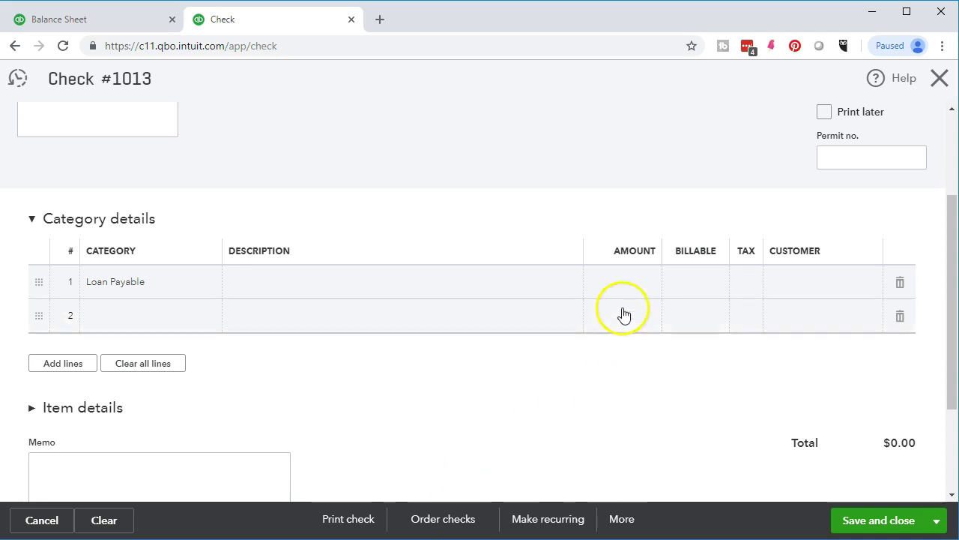
pyautogui.click(625, 276)
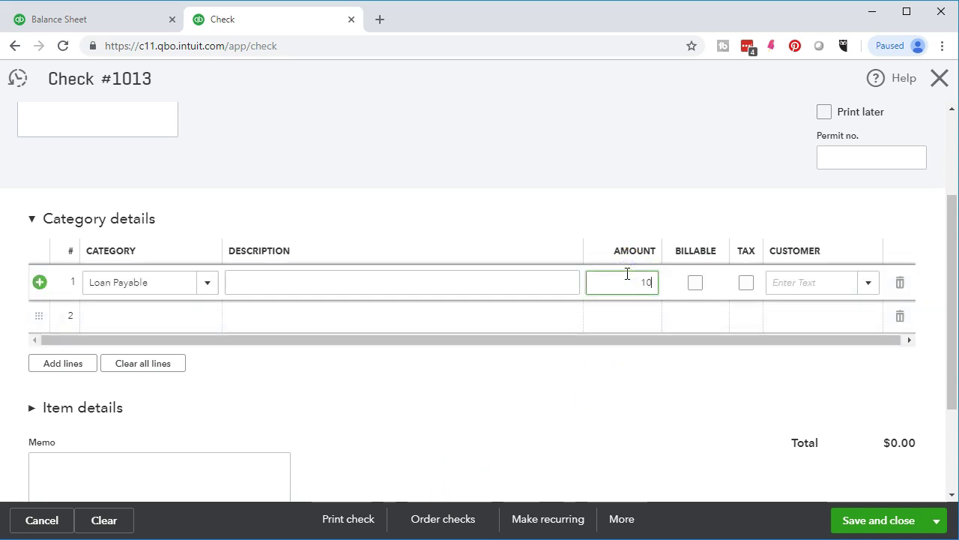
pyautogui.write('1059')
pyautogui.press('Tab')
# - Assign line 2 of the check to Interest Paid and enter payment 1's interest from the Excel schedule, 300, as its amount
pyautogui.click(120, 315)
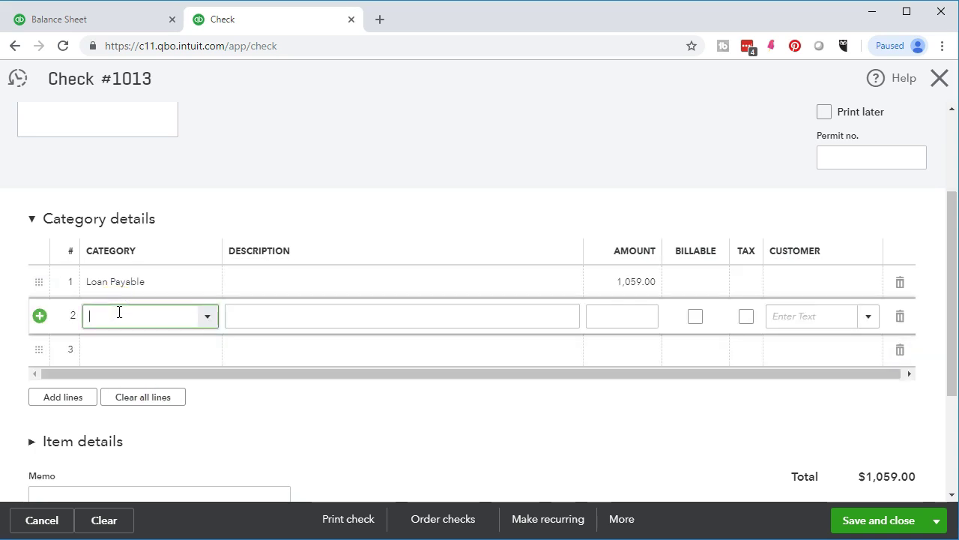
pyautogui.click(133, 316)
pyautogui.write('Interest Paid')
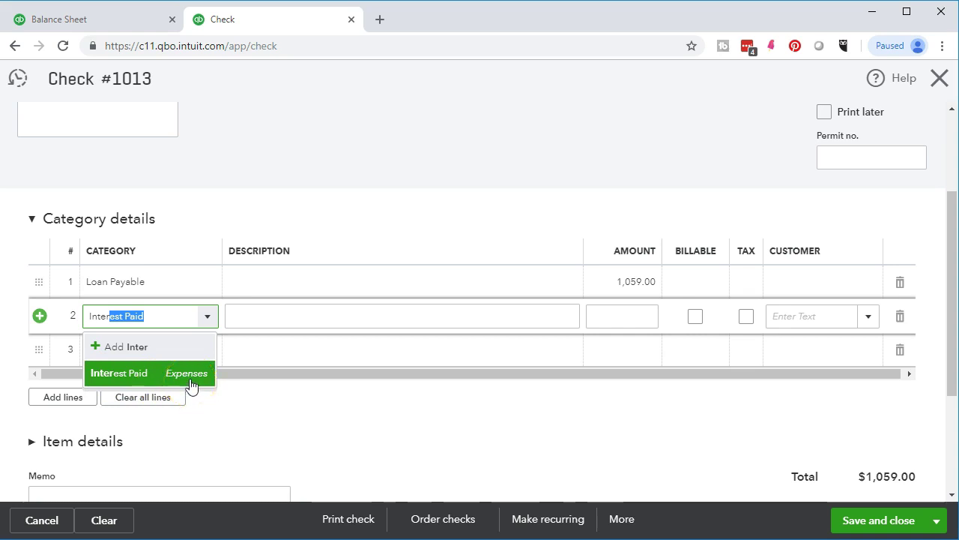
pyautogui.click(192, 384)
pyautogui.press('Tab')
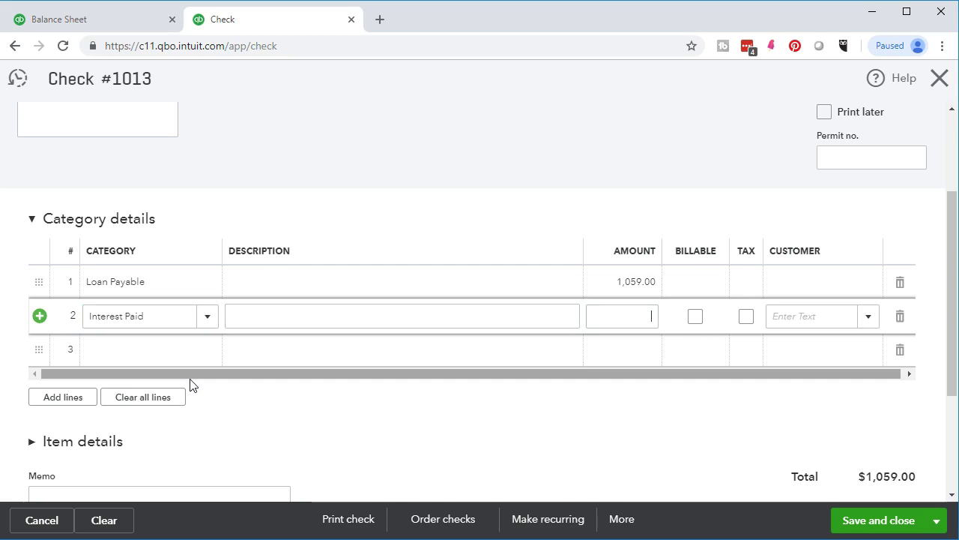
pyautogui.hotkey('alt', 'Tab')
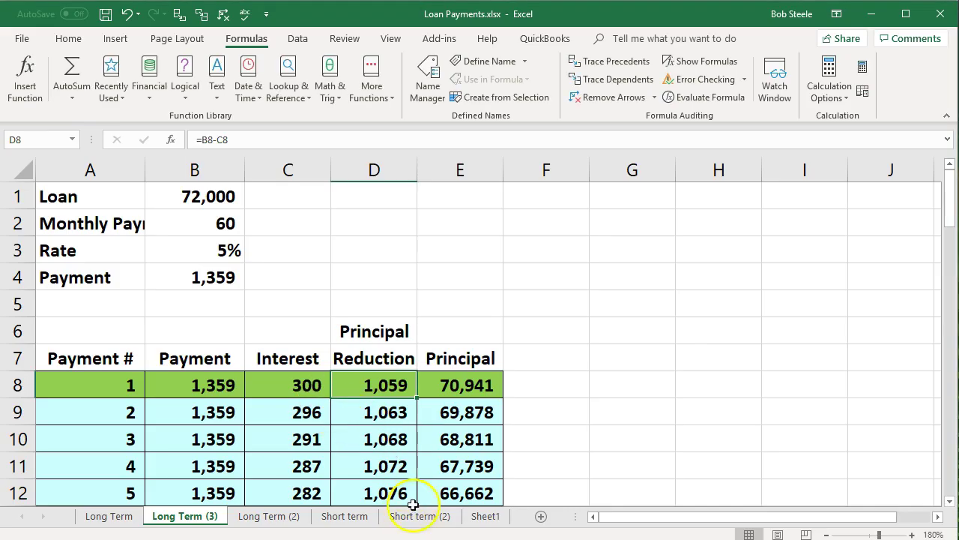
pyautogui.hotkey('alt', 'Tab')
pyautogui.click(623, 316)
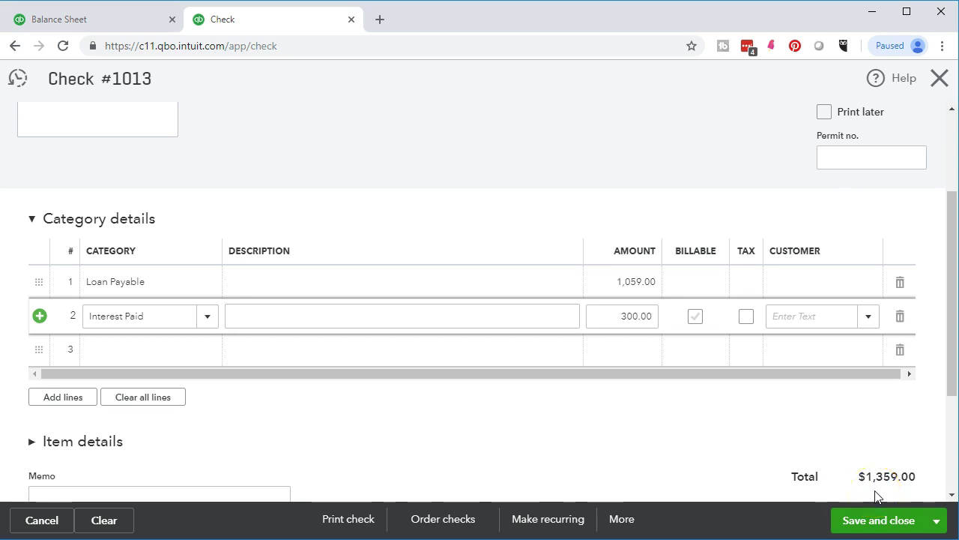
# - Compare the check total with the payment in B8 of the Excel schedule, and save and close the check in QuickBooks
pyautogui.hotkey('alt', 'Tab')
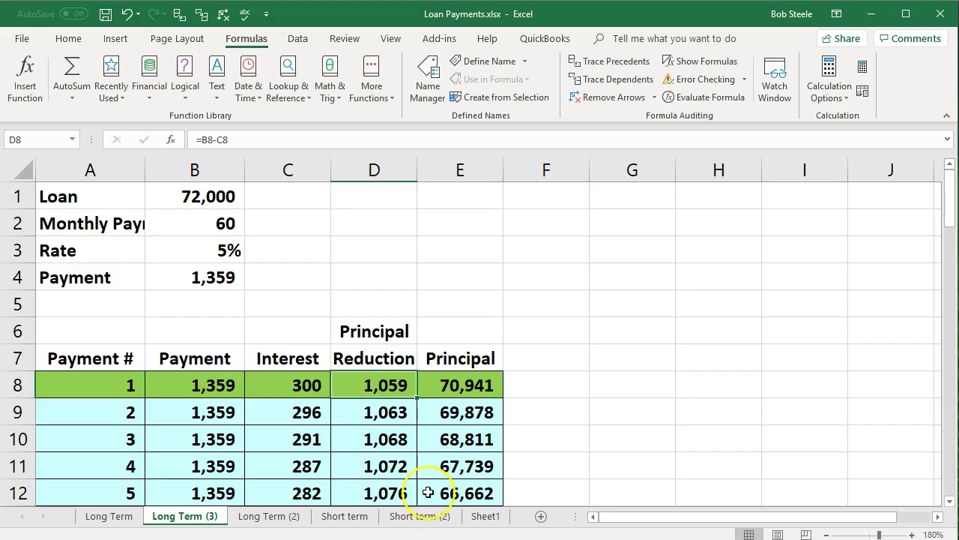
pyautogui.click(225, 389)
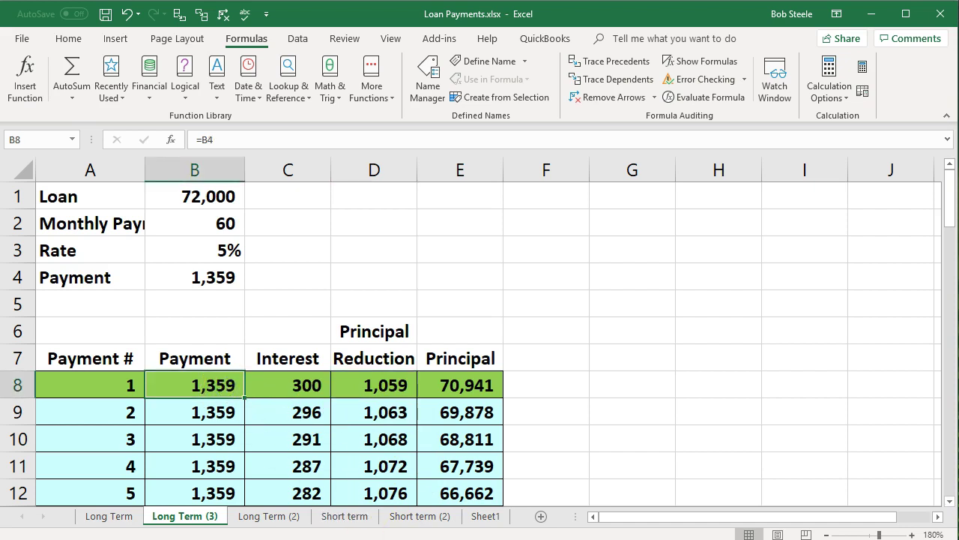
pyautogui.hotkey('alt', 'Tab')
pyautogui.scroll(-1, 589, 448)
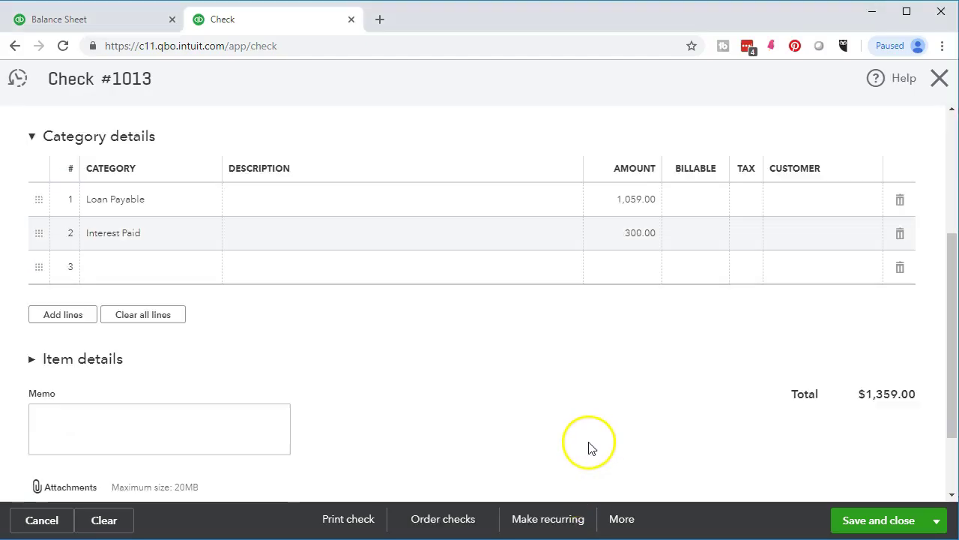
pyautogui.scroll(-1, 588, 447)
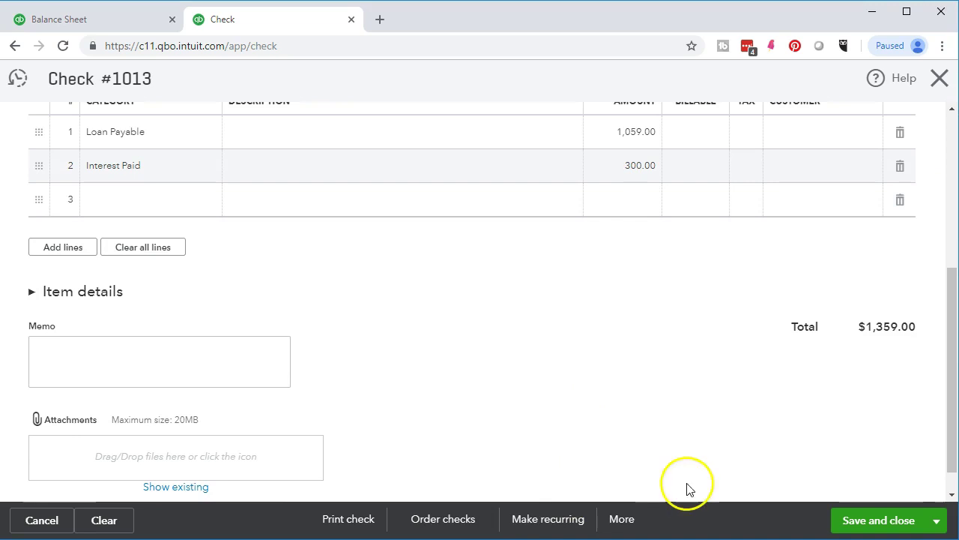
pyautogui.click(870, 530)
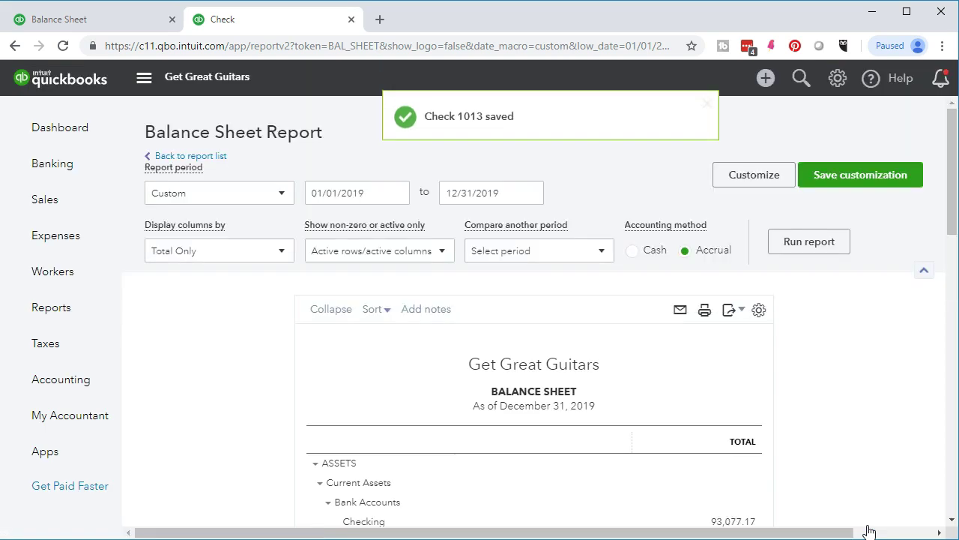
# - Rerun the Balance Sheet report in the original browser tab and examine the Checking and Loan Payable balances
pyautogui.scroll(-2, 307, 476)
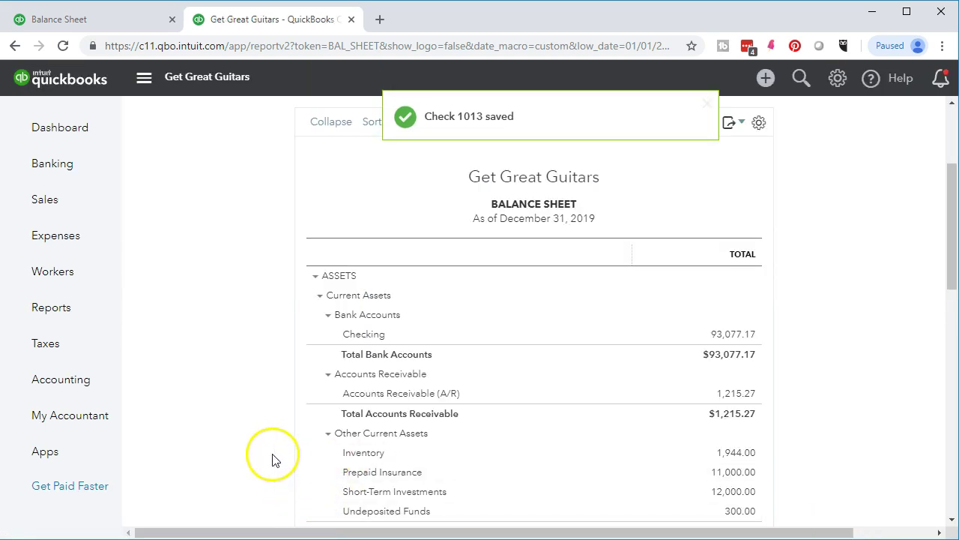
pyautogui.click(75, 18)
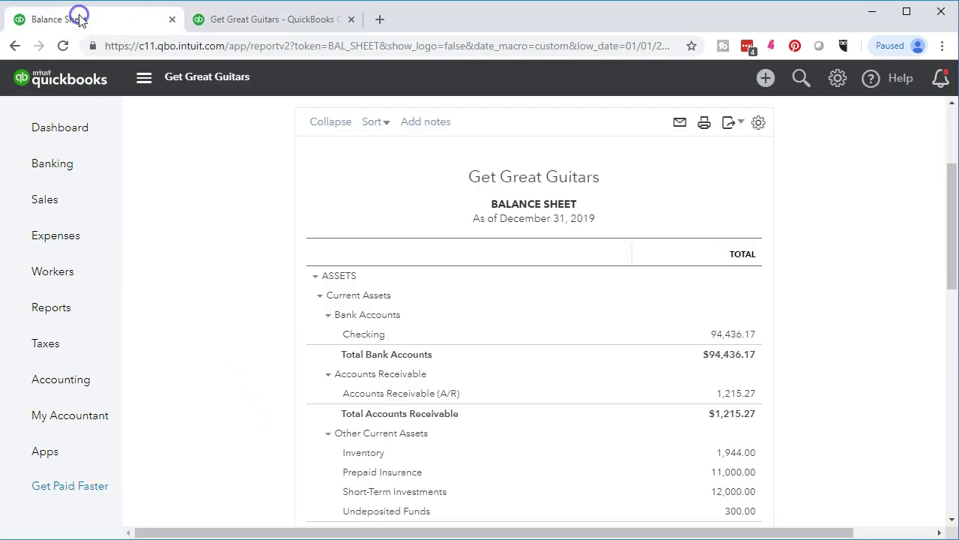
pyautogui.scroll(3, 247, 326)
pyautogui.click(782, 248)
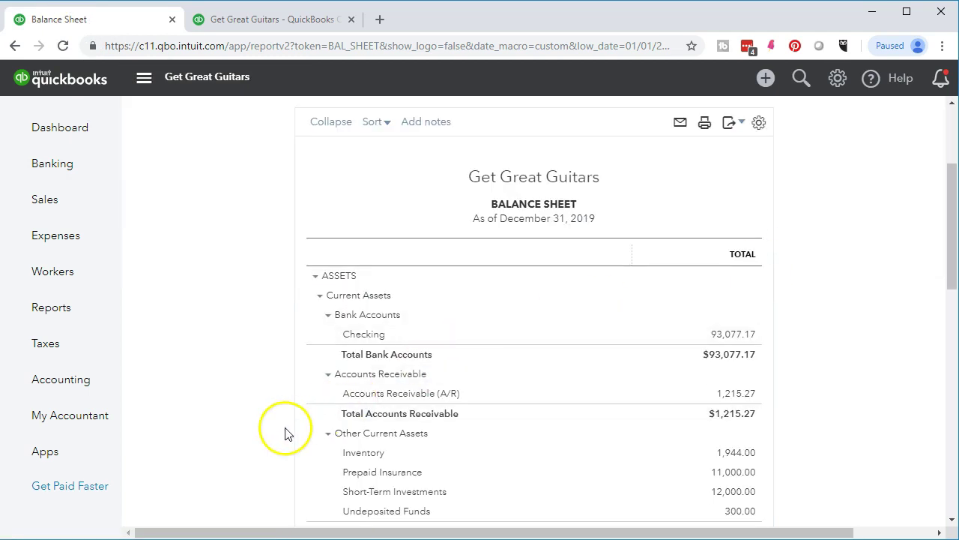
pyautogui.scroll(-4, 284, 431)
pyautogui.scroll(-2, 281, 434)
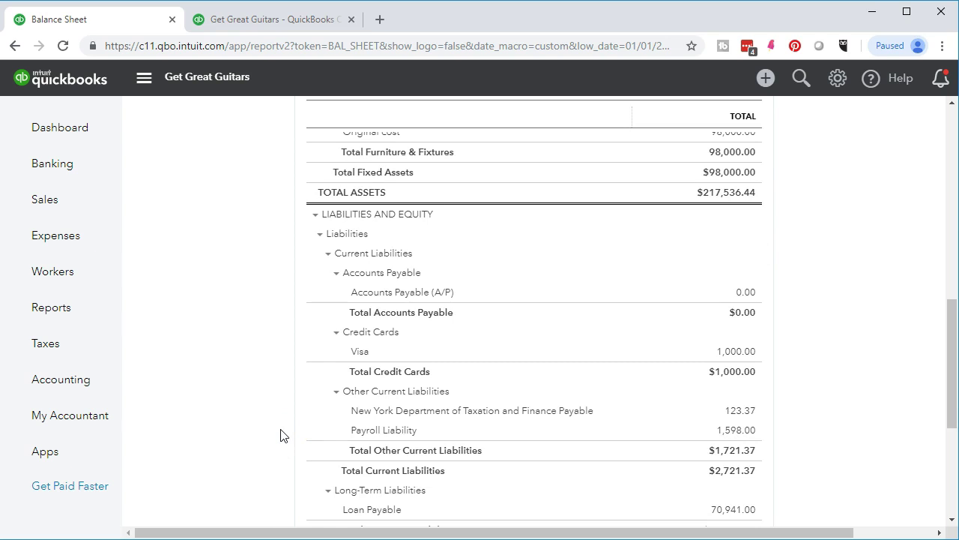
# - Compare the Loan Payable balance on the Balance Sheet with payment 1's remaining principal in E8 of the Excel schedule, and return to QuickBooks
pyautogui.scroll(-1, 281, 435)
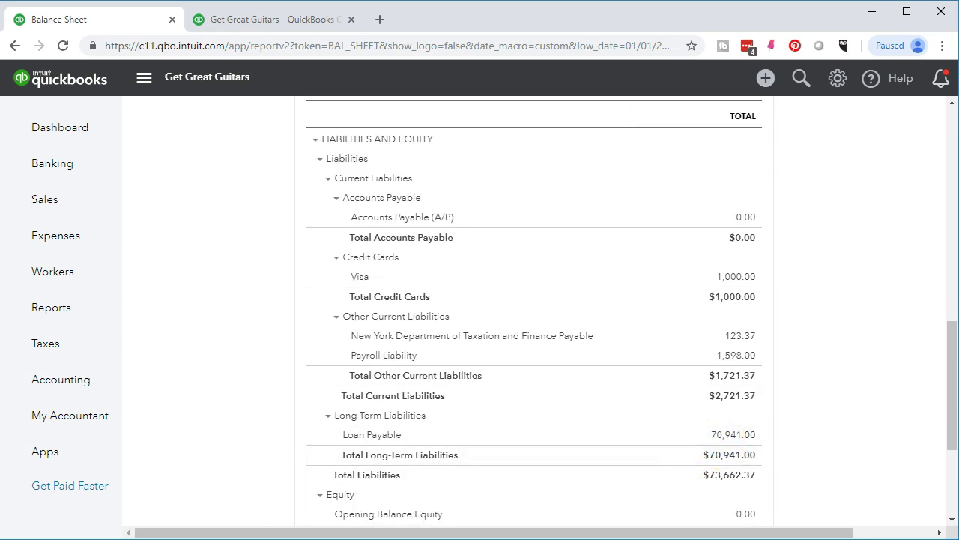
pyautogui.hotkey('alt', 'Tab')
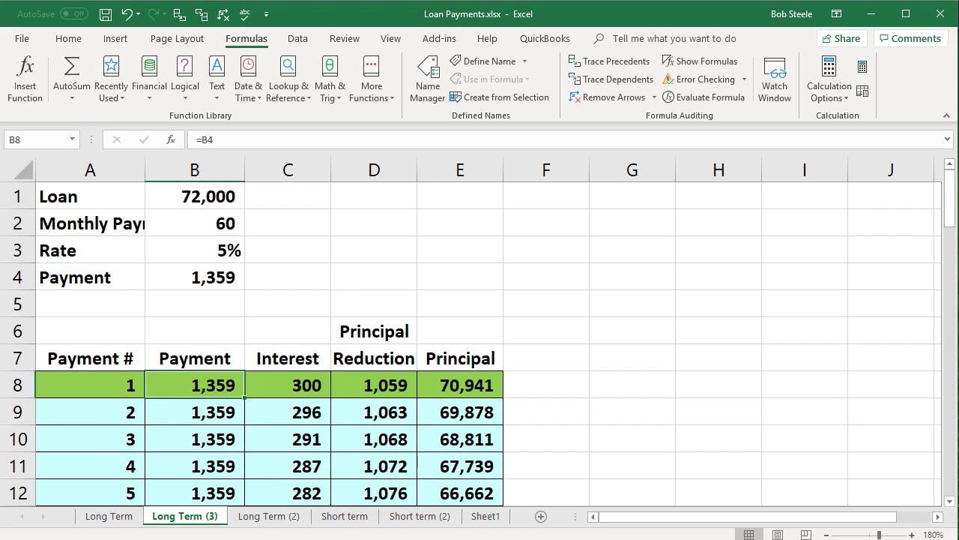
pyautogui.click(468, 388)
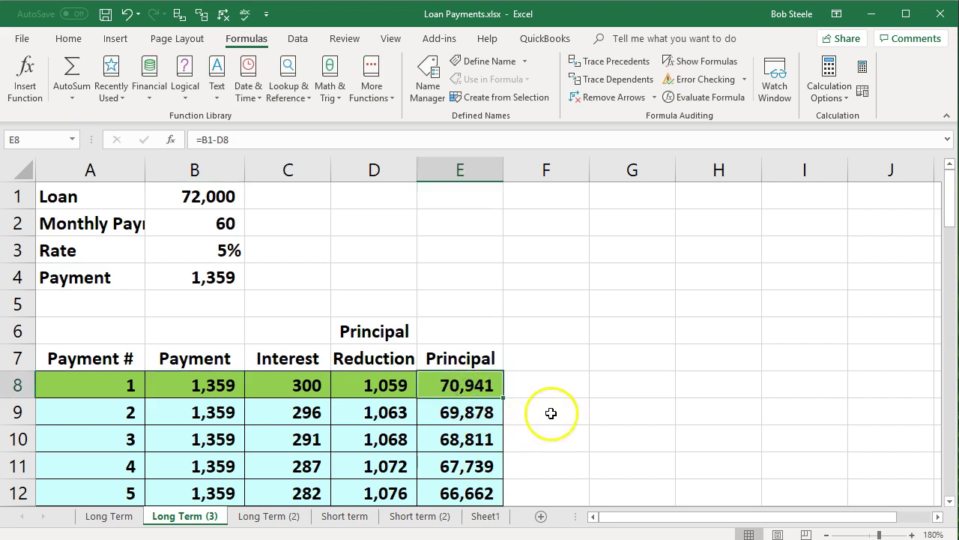
pyautogui.click(878, 23)
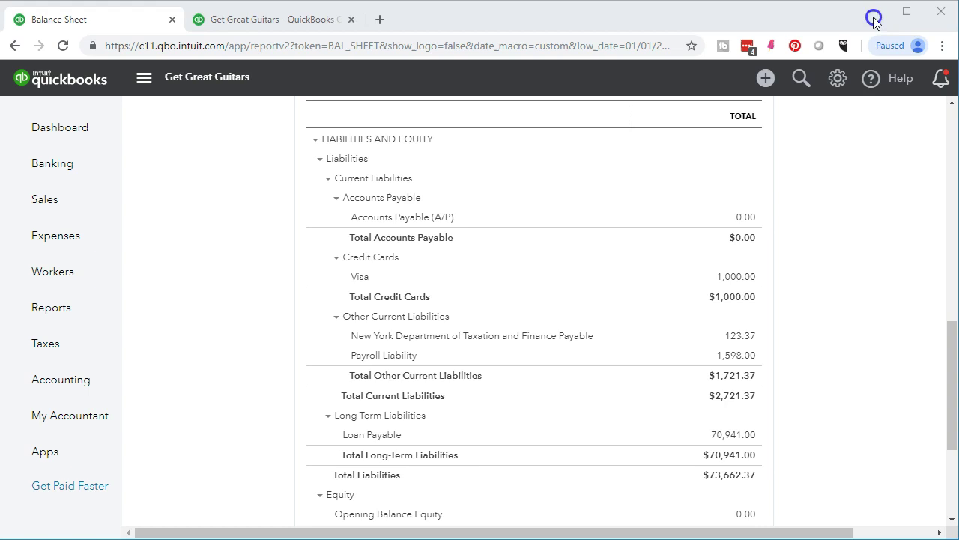
# - Drill into the Loan Payable balance, open the 02/01/2019 check to Chase, review its category lines and total, and close it
pyautogui.click(735, 433)
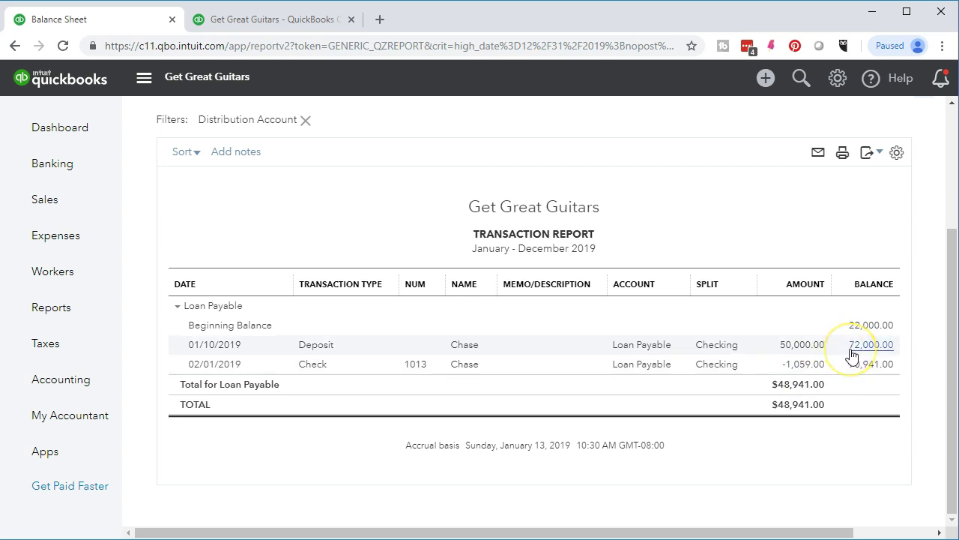
pyautogui.click(808, 369)
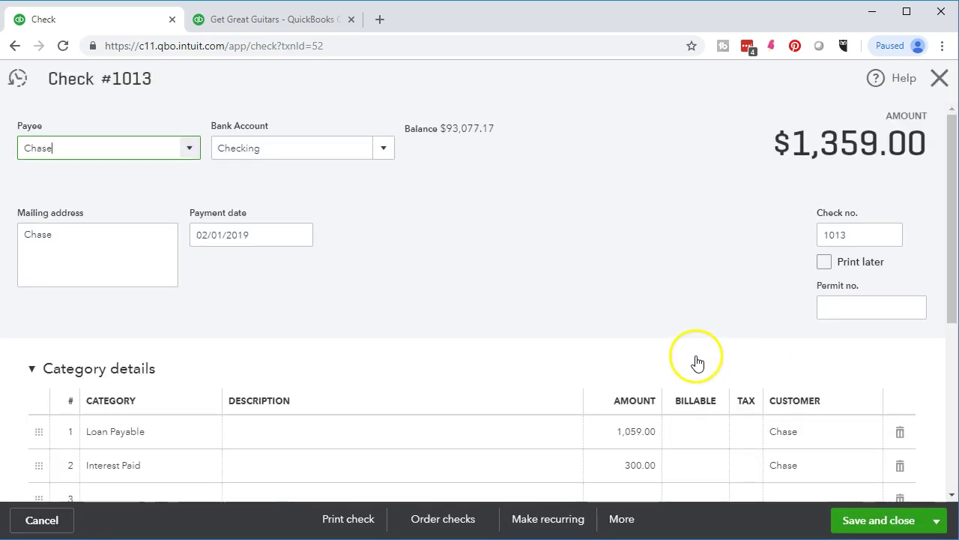
pyautogui.scroll(-2, 674, 349)
pyautogui.scroll(-1, 656, 340)
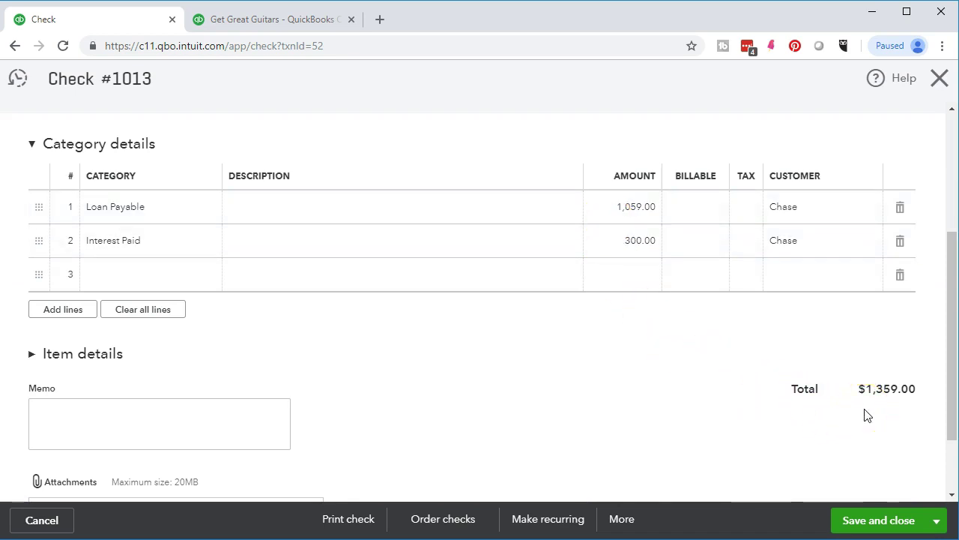
pyautogui.click(941, 91)
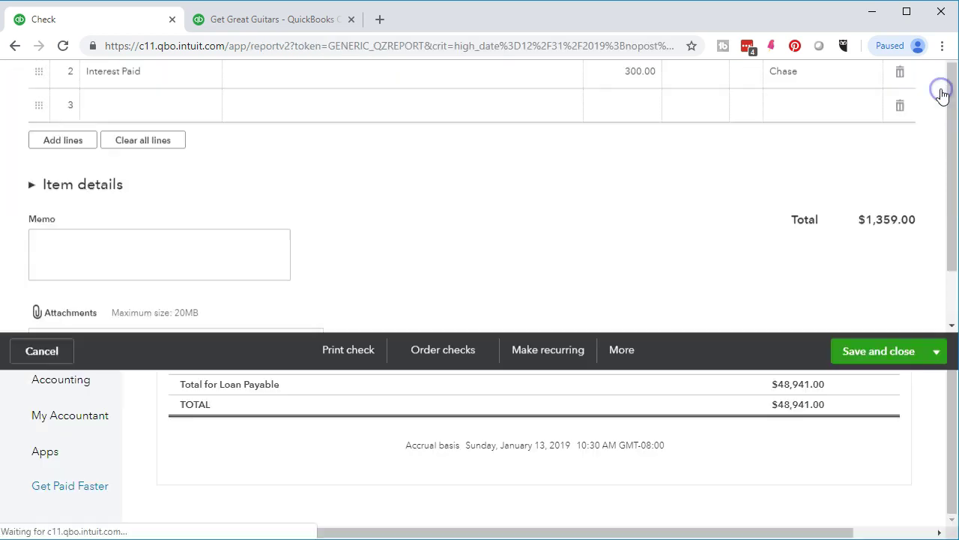
# - Open the Profit and Loss report from the favorite reports in the second browser tab
pyautogui.click(305, 27)
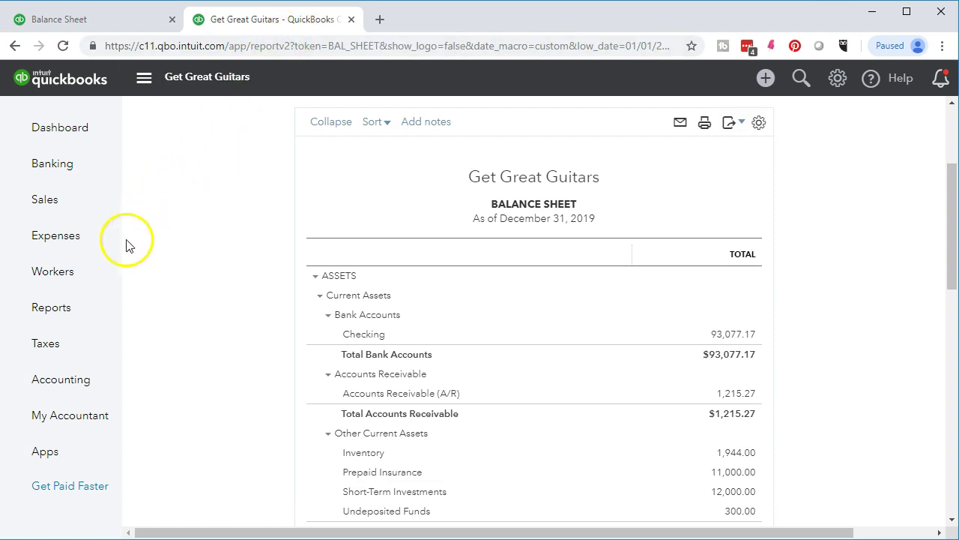
pyautogui.click(67, 312)
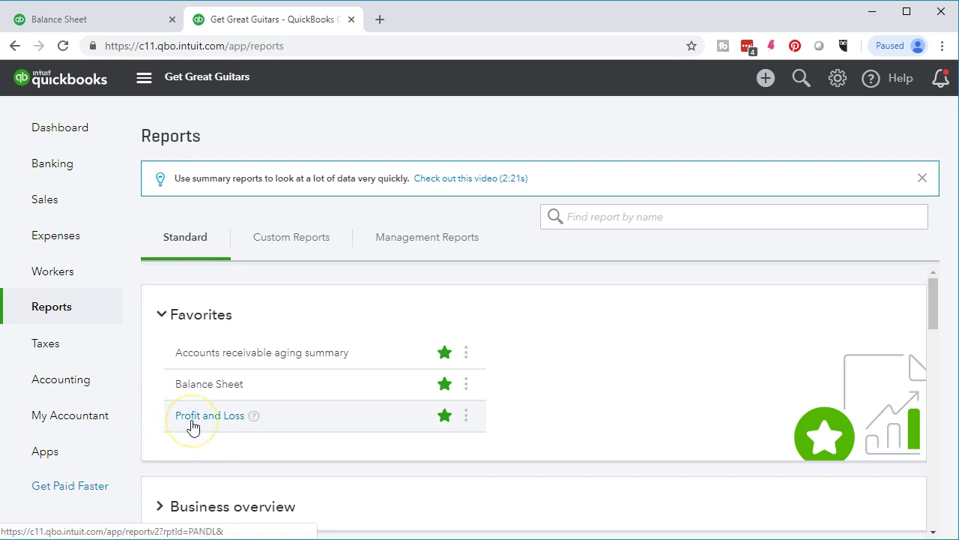
pyautogui.click(192, 418)
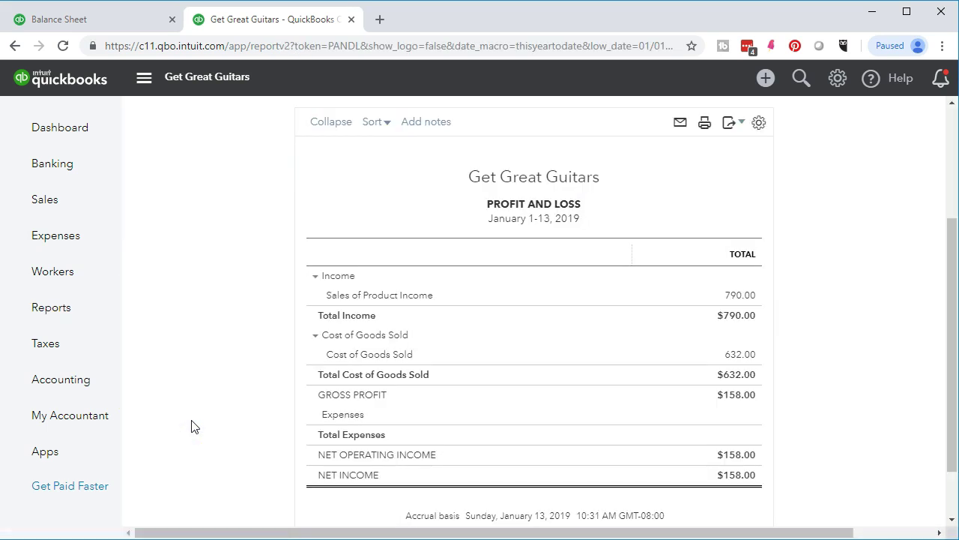
# - Run the Profit and Loss report for 01/01/2019 to 12/31/2019 and examine the Interest Paid expense
pyautogui.scroll(3, 192, 426)
pyautogui.moveTo(367, 196); pyautogui.dragTo(257, 175)
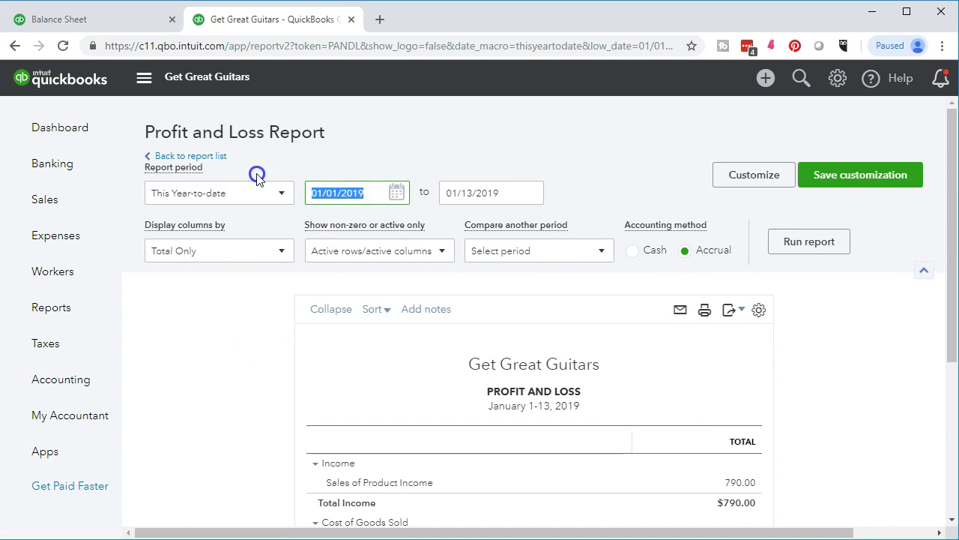
pyautogui.write('010119')
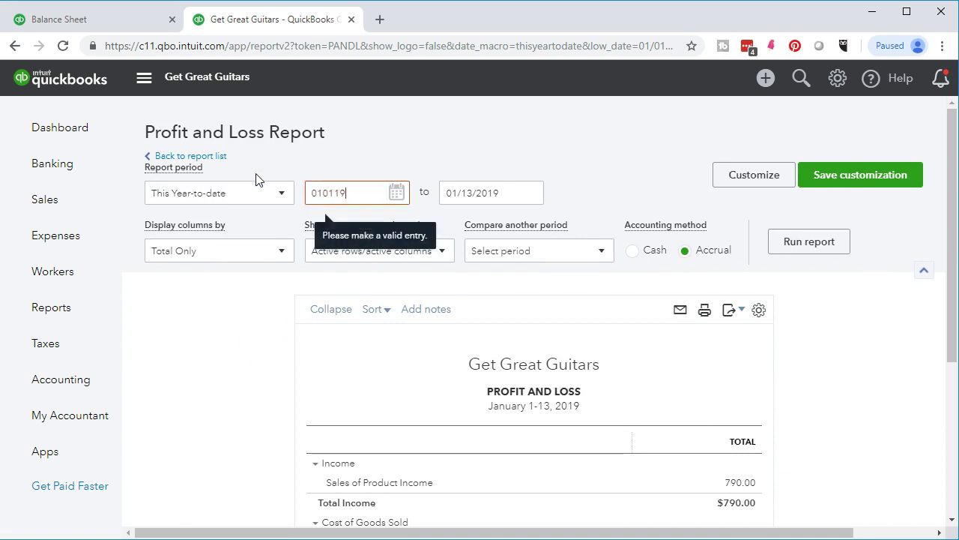
pyautogui.press('Tab')
pyautogui.write('123119')
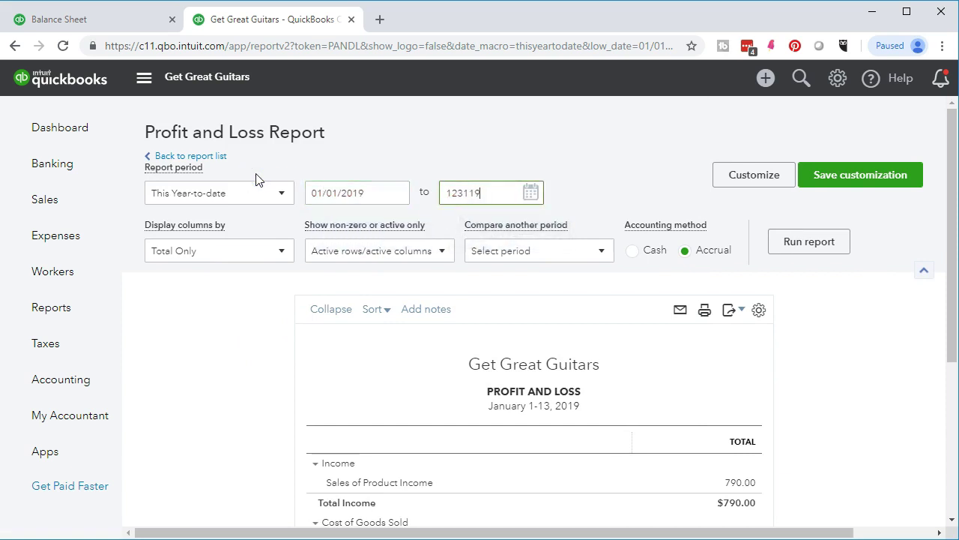
pyautogui.press('Tab')
pyautogui.click(782, 249)
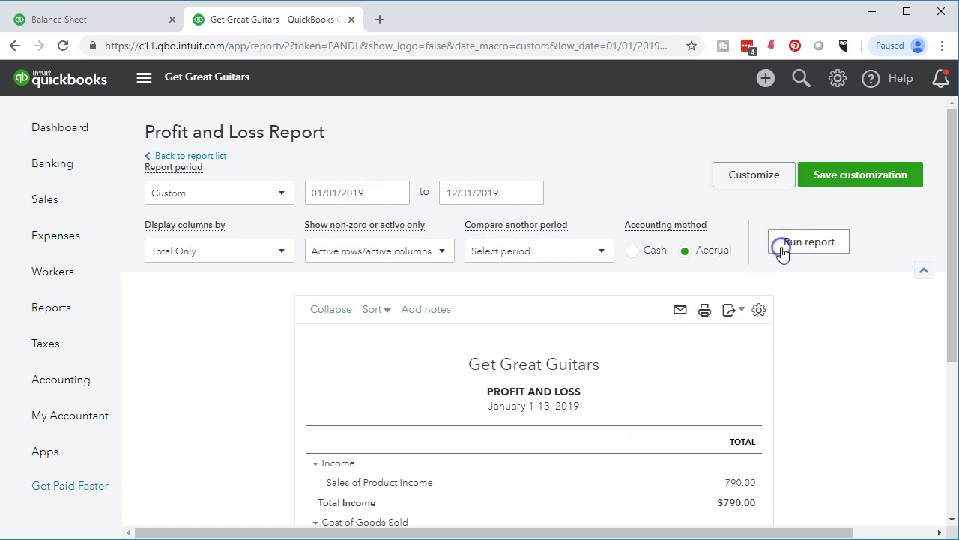
pyautogui.scroll(-3, 712, 280)
pyautogui.scroll(-2, 268, 382)
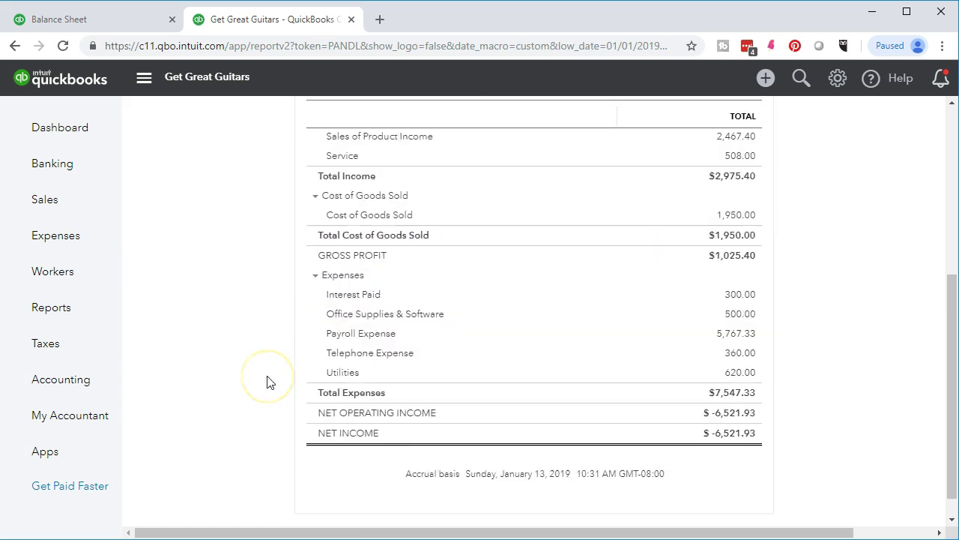
pyautogui.scroll(-1, 267, 382)
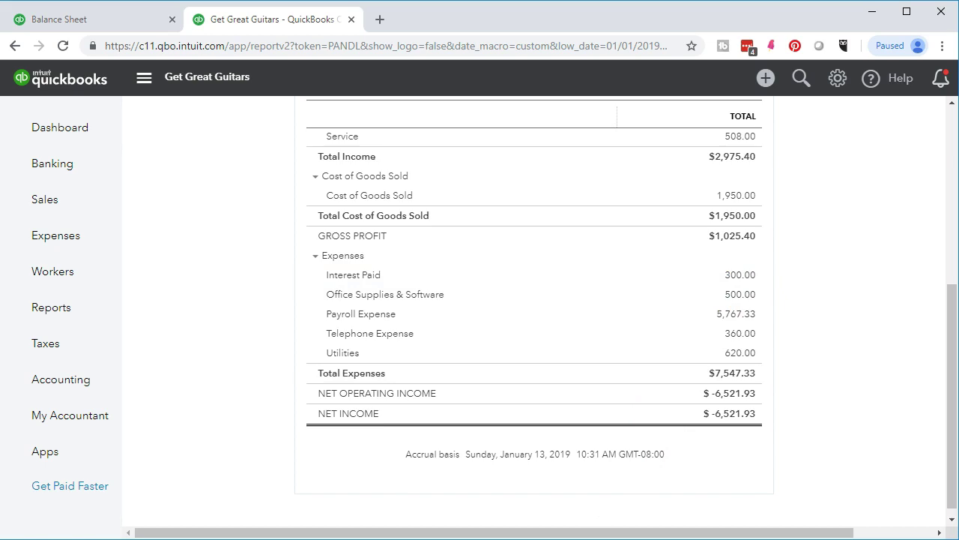
# - Switch to the Excel loan schedule, shade payment 2's row A9:E9 green, and review its payment amount in B9
pyautogui.click(480, 521)
pyautogui.moveTo(124, 414); pyautogui.dragTo(439, 407)
pyautogui.rightClick(439, 410)
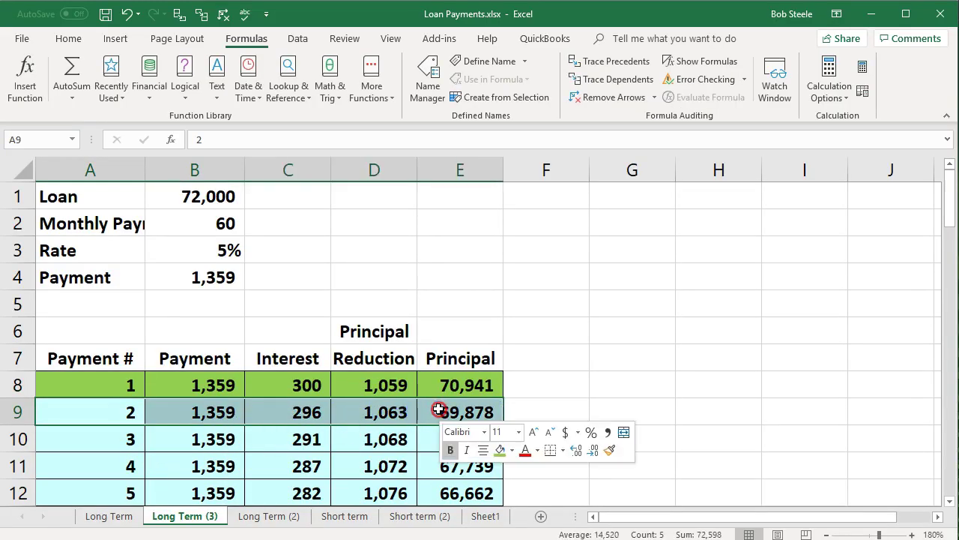
pyautogui.click(500, 449)
pyautogui.click(356, 445)
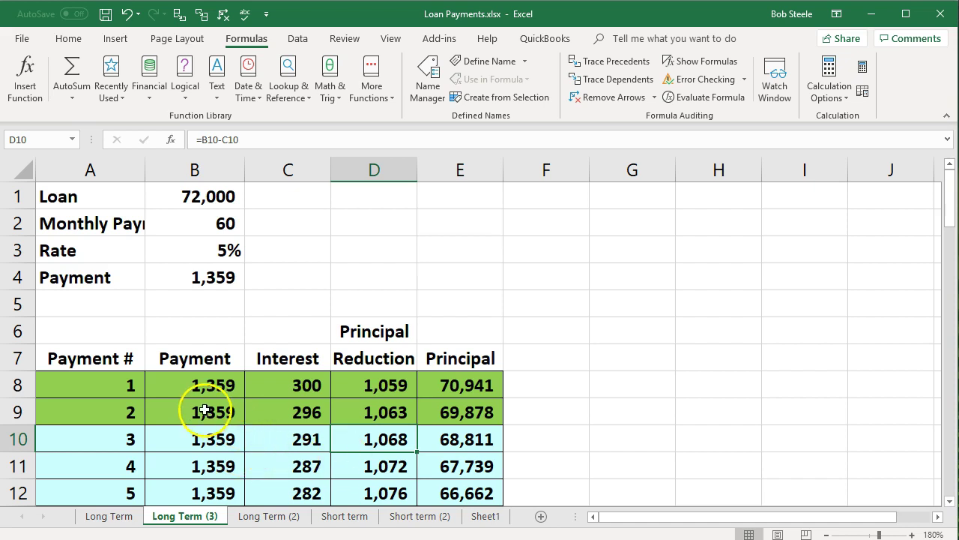
pyautogui.click(231, 410)
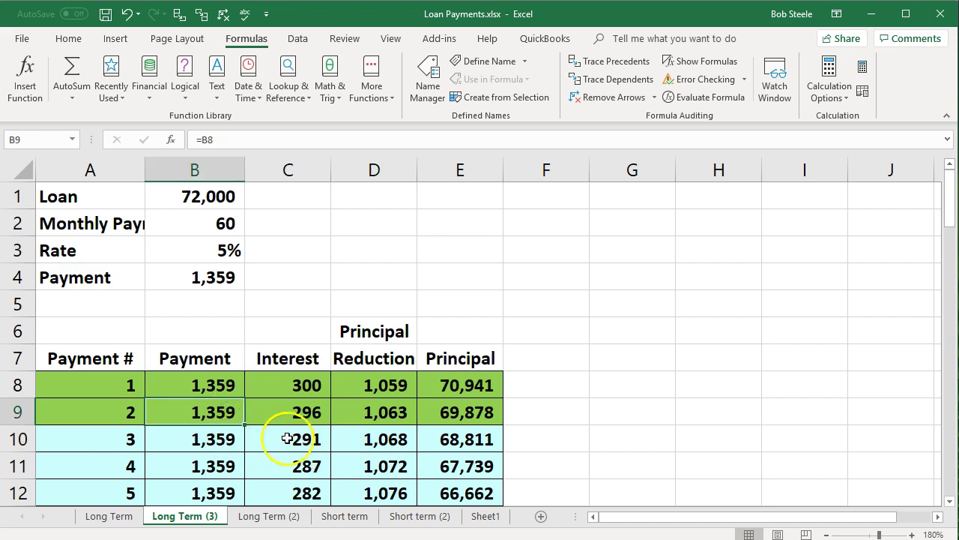
pyautogui.scroll(-1, 288, 439)
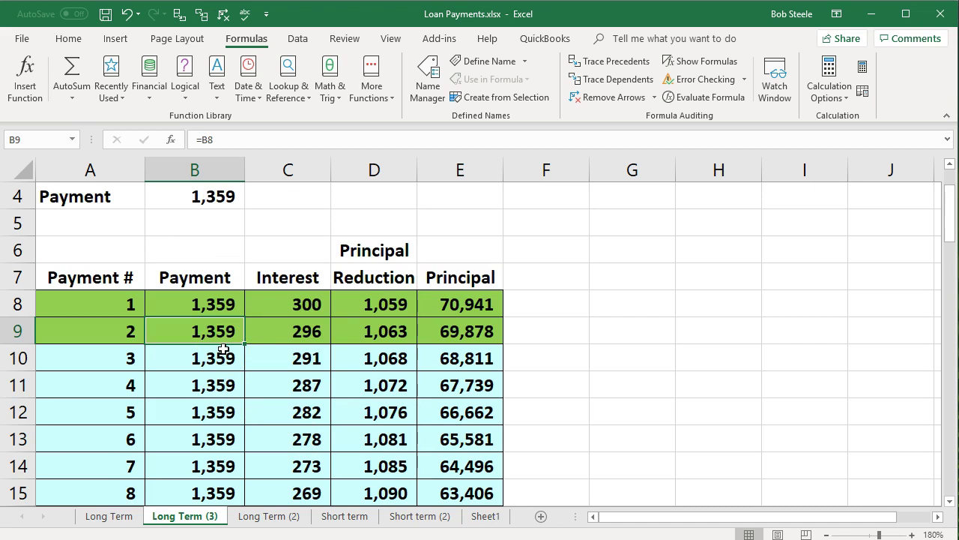
# - Return to QuickBooks in Chrome, duplicate the Profit and Loss browser tab, and move the original tab after the duplicate
pyautogui.moveTo(424, 539)
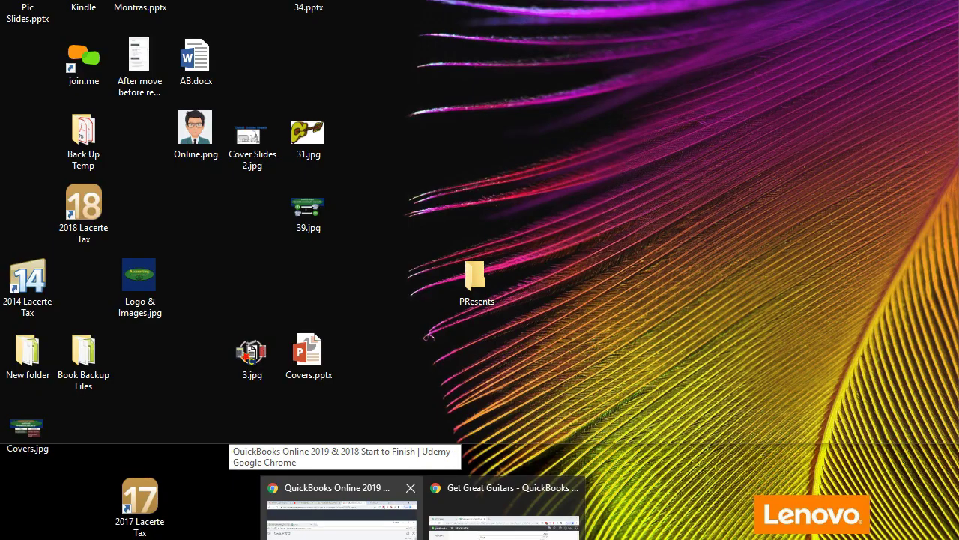
pyautogui.click(505, 517)
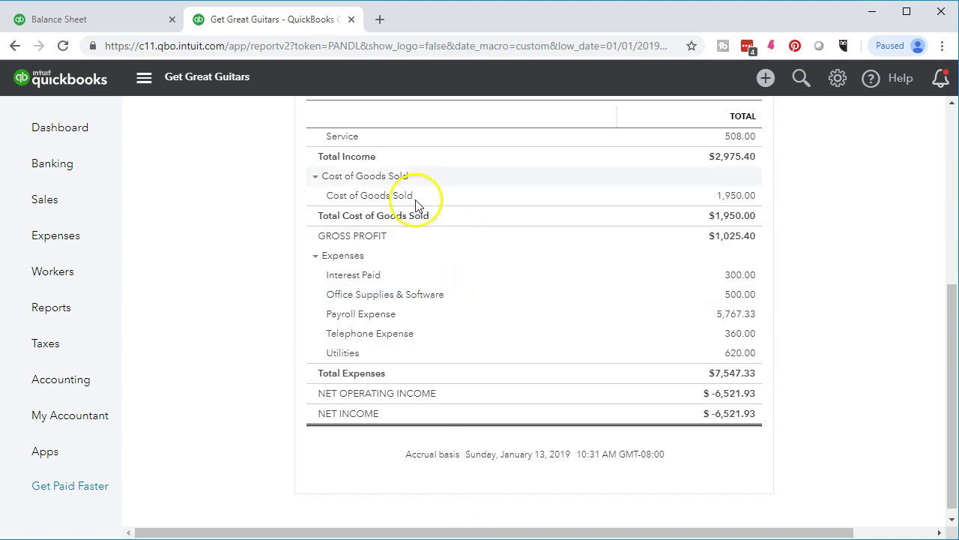
pyautogui.rightClick(304, 23)
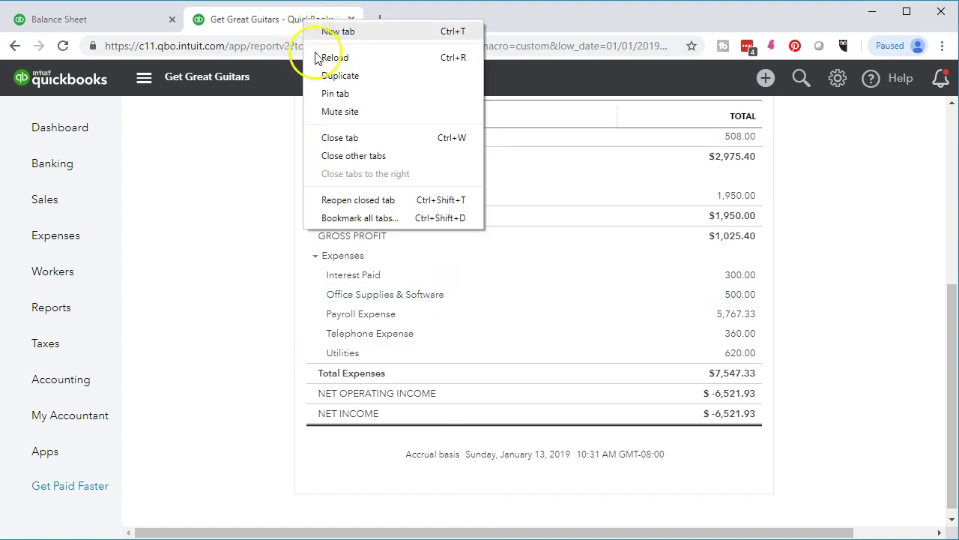
pyautogui.click(324, 77)
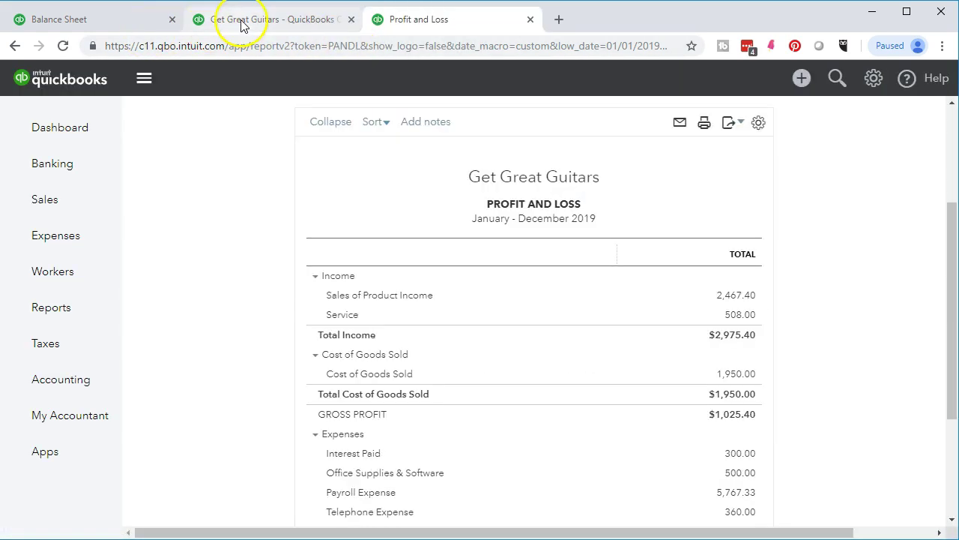
pyautogui.moveTo(241, 25); pyautogui.dragTo(492, 27)
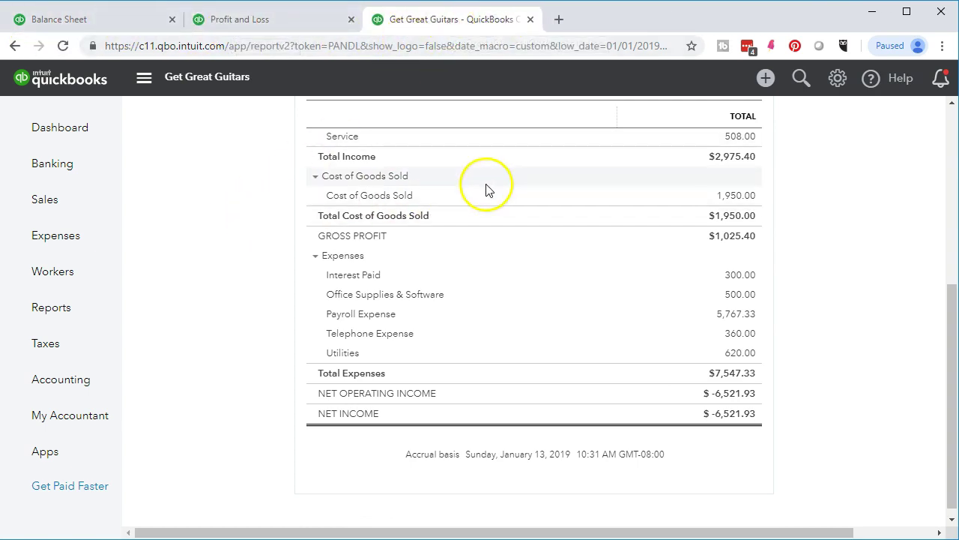
# - Create a new check with Chase as payee, keeping the Checking bank account and the prefilled loan payment lines
pyautogui.click(762, 90)
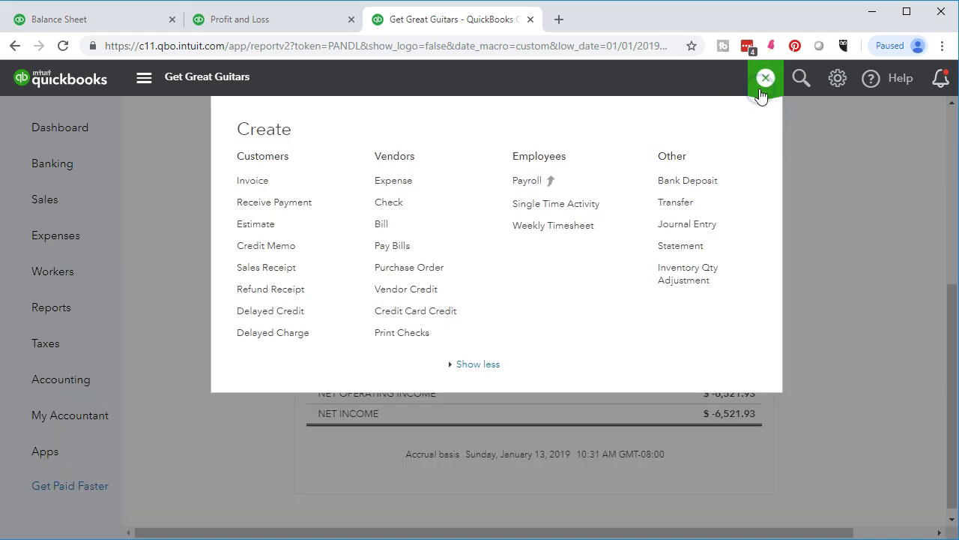
pyautogui.click(389, 203)
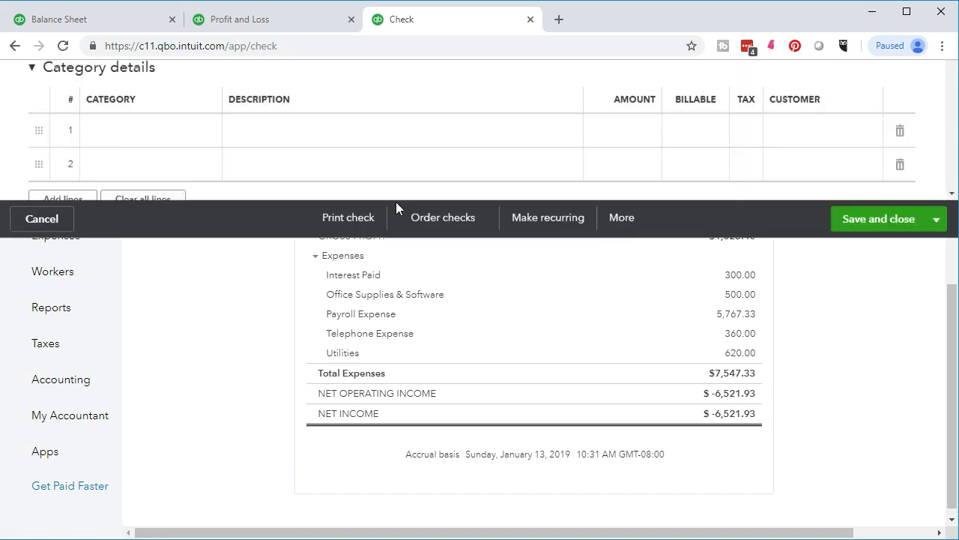
pyautogui.write('ch')
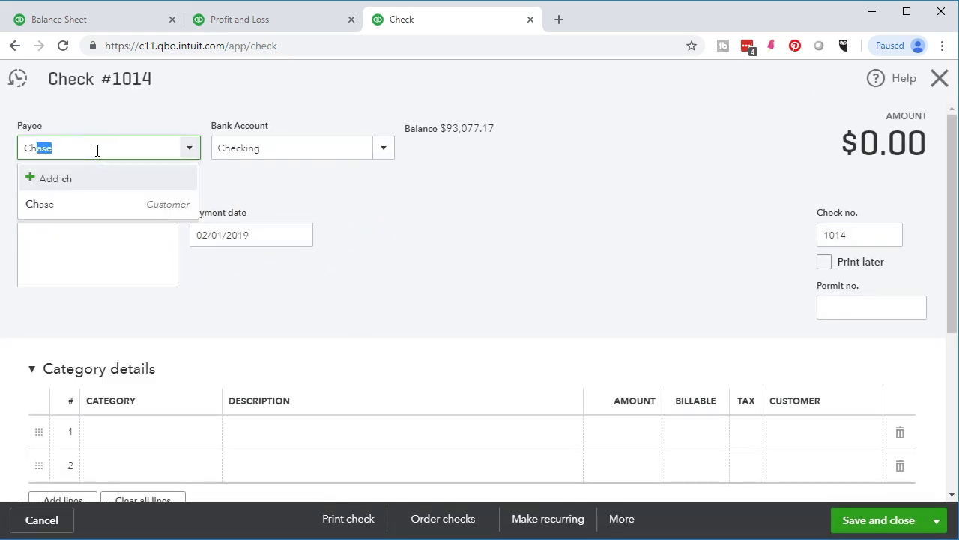
pyautogui.press('Tab')
pyautogui.press('Tab')
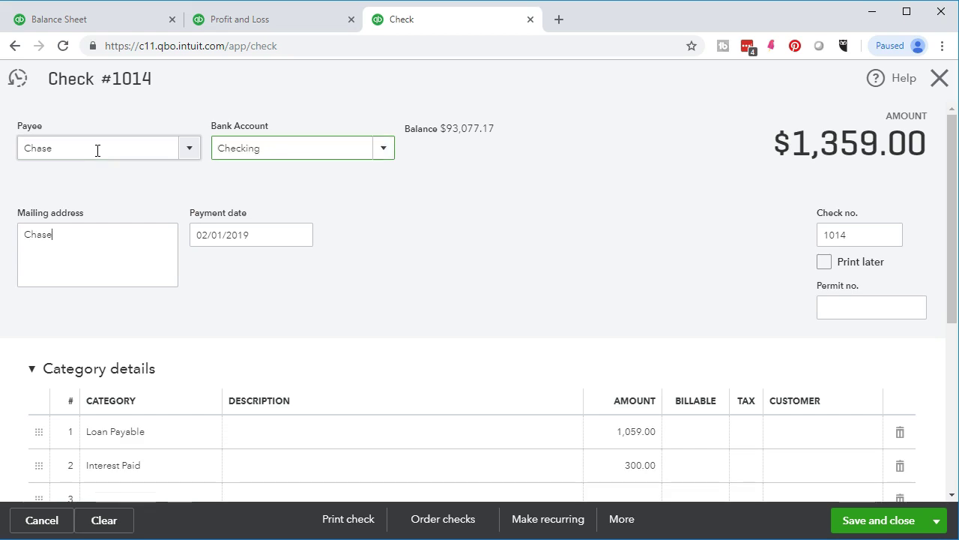
# - Set the new check's payment date to 02/28/2019
pyautogui.press('Tab')
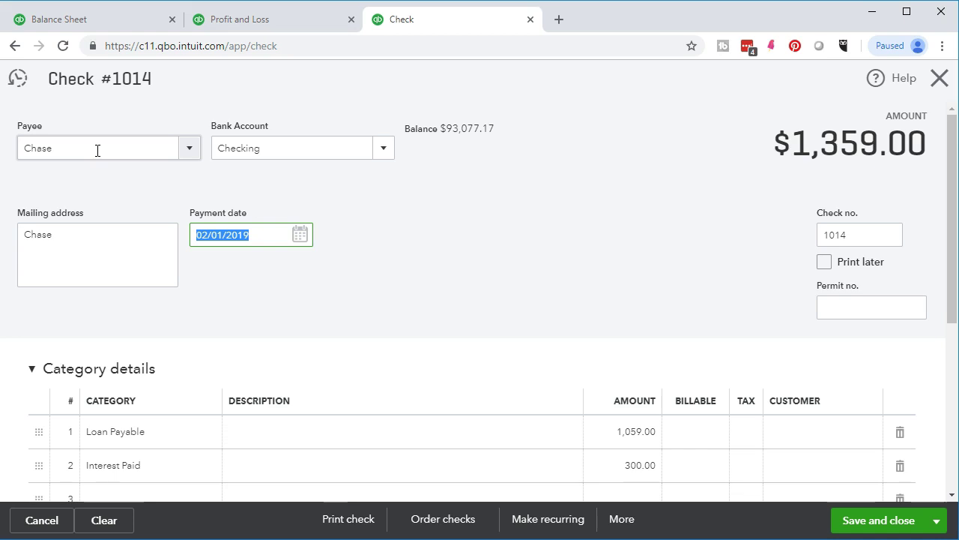
pyautogui.write('022821')
pyautogui.press('Tab')
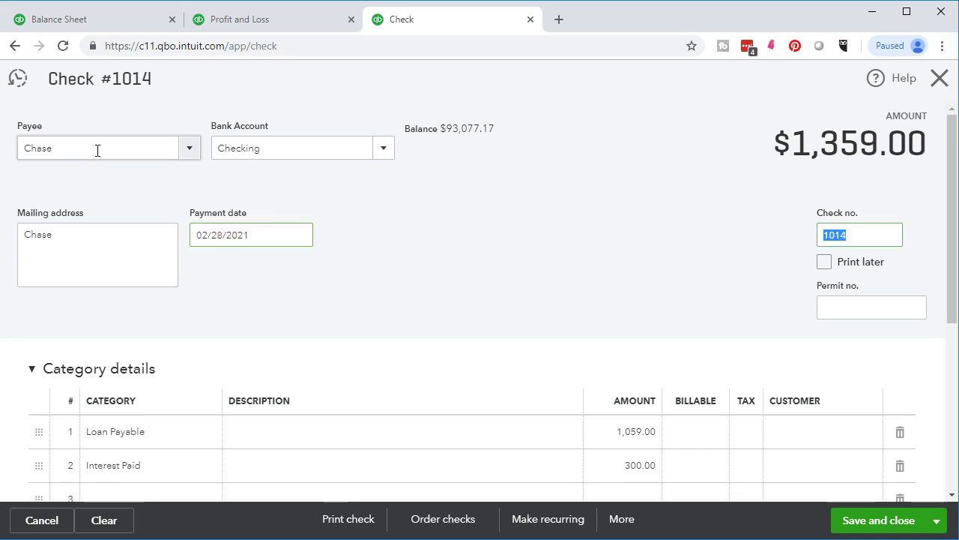
pyautogui.click(254, 234)
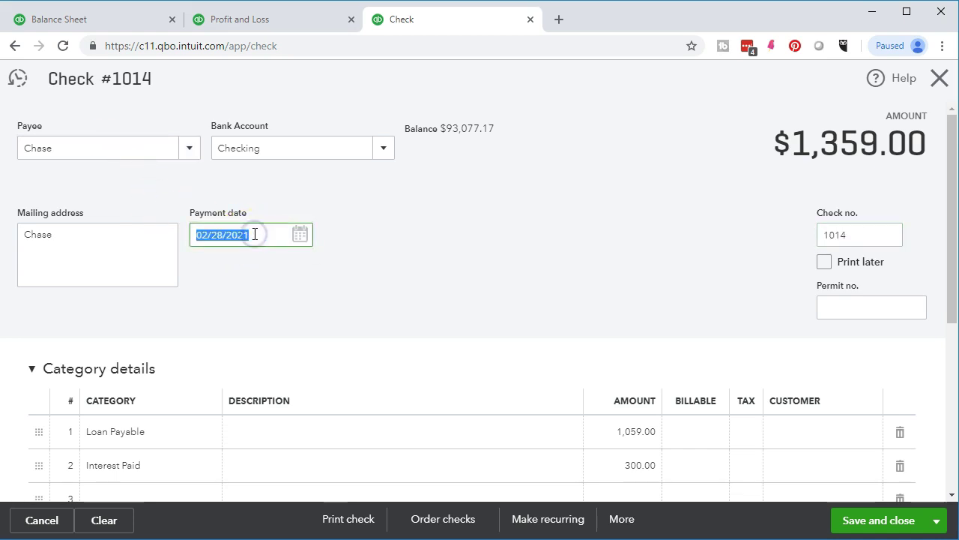
pyautogui.write('022819')
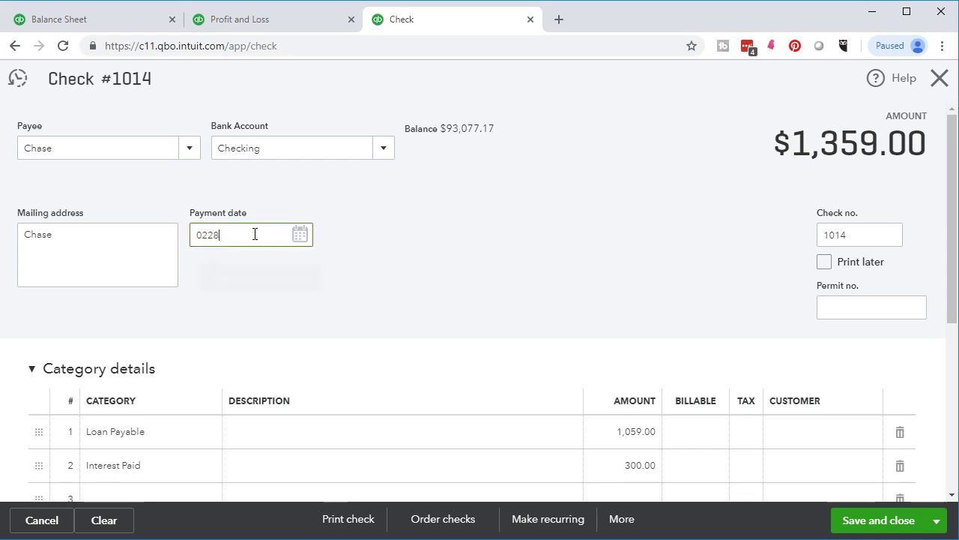
pyautogui.press('Tab')
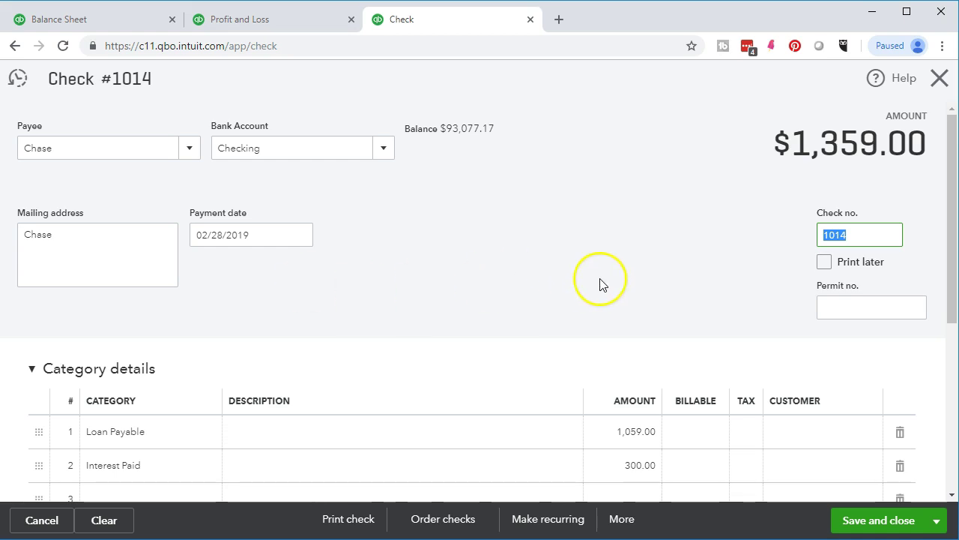
# - Look up payment 2's principal reduction in the Excel loan schedule and set the QuickBooks check's Loan Payable line amount to 1,063
pyautogui.scroll(-1, 621, 290)
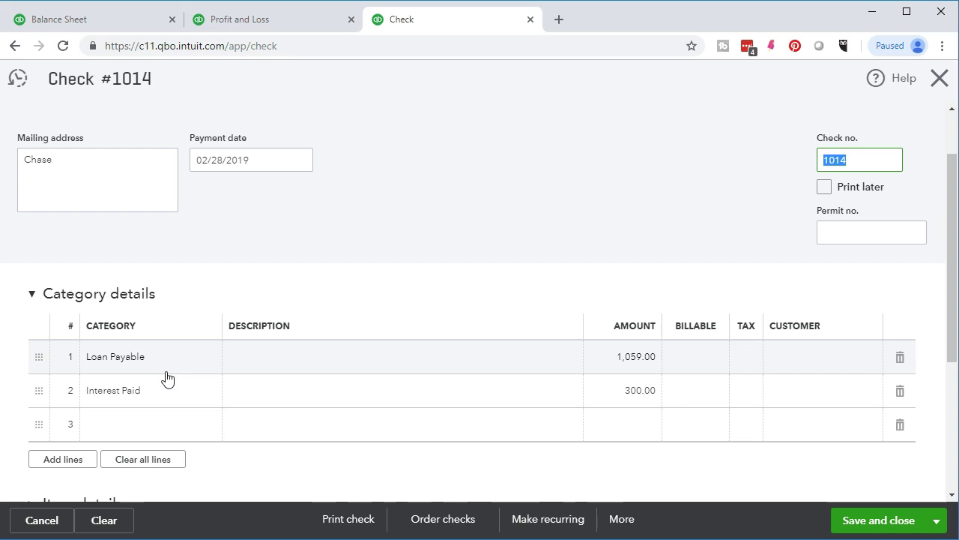
pyautogui.scroll(-1, 300, 412)
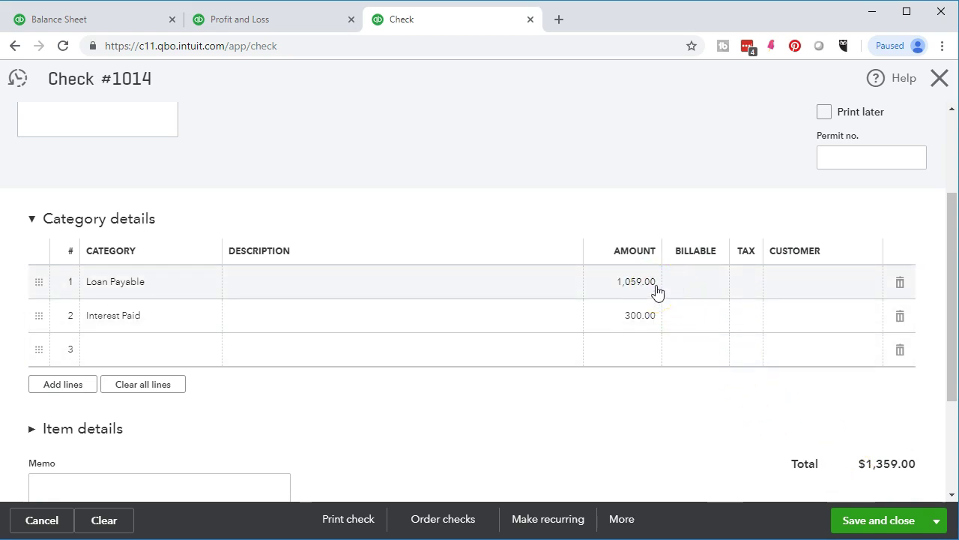
pyautogui.click(656, 322)
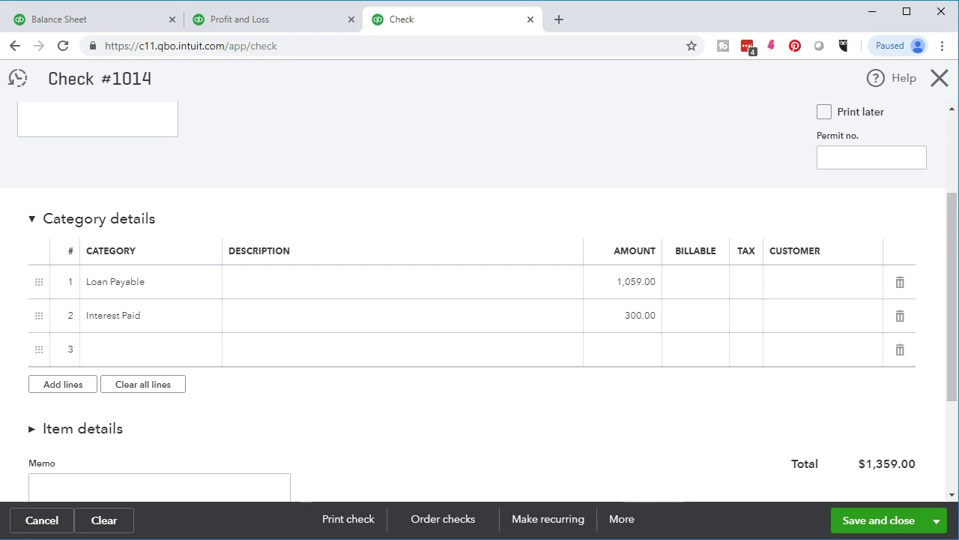
pyautogui.hotkey('alt', 'Tab')
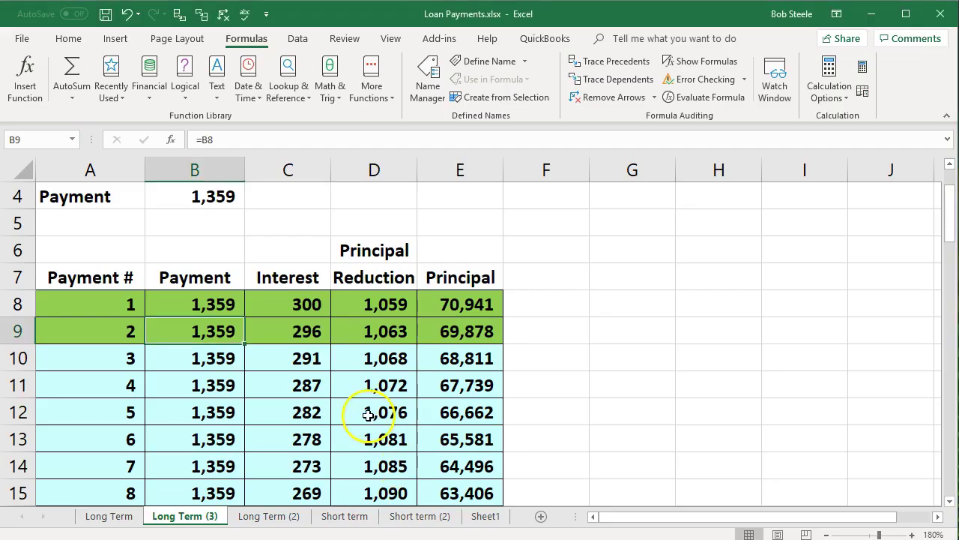
pyautogui.click(226, 331)
pyautogui.click(382, 330)
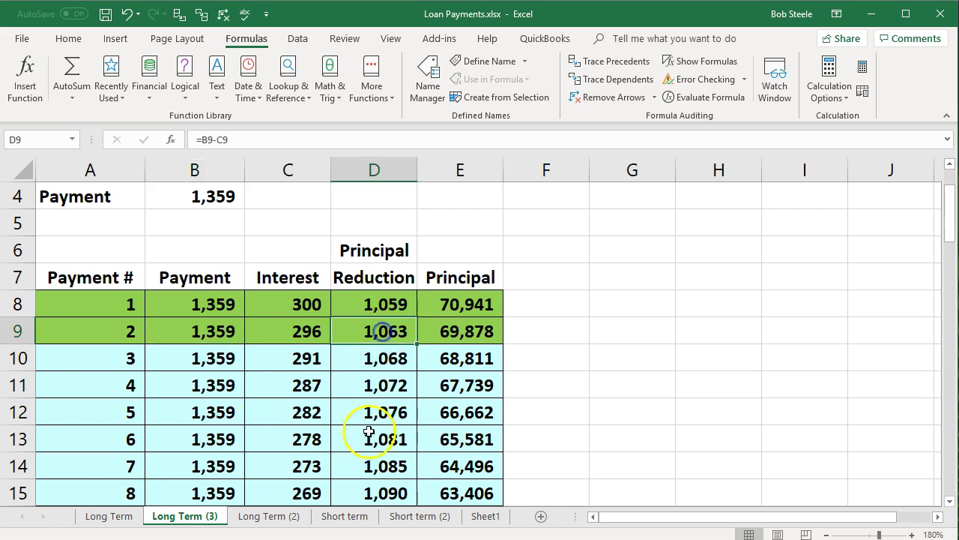
pyautogui.hotkey('alt', 'Tab')
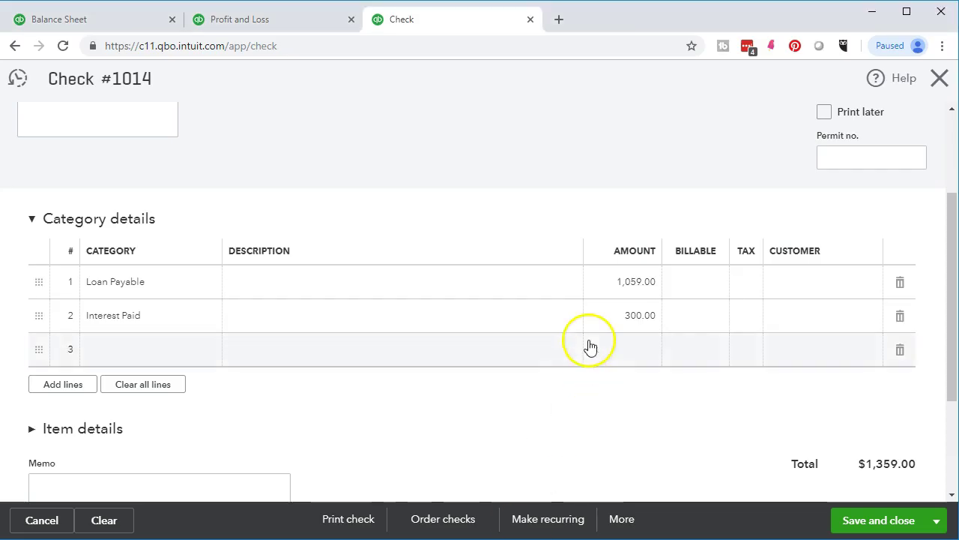
pyautogui.click(606, 288)
pyautogui.write('1,0')
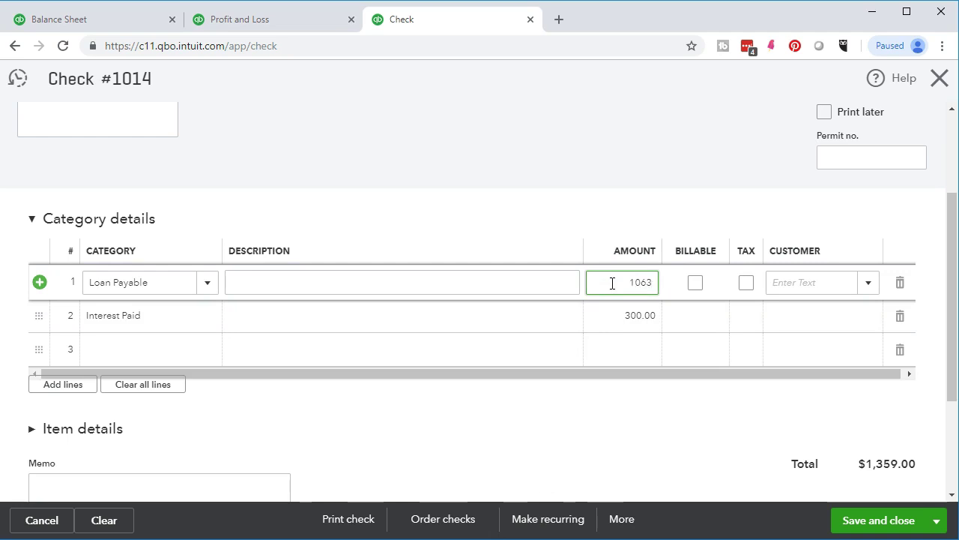
pyautogui.write('63')
pyautogui.press('Tab')
pyautogui.click(617, 429)
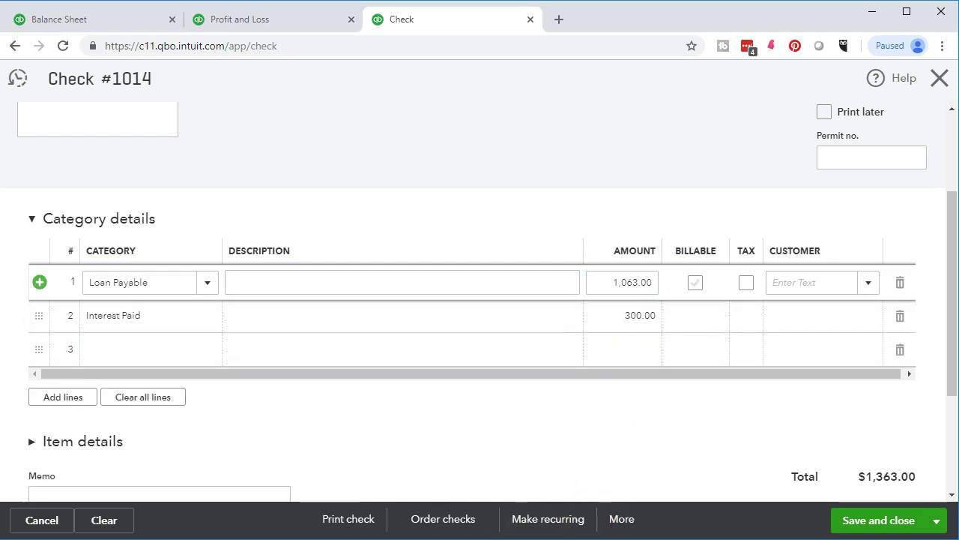
# - Look up payment 2's interest in Excel cell C9 and set the QuickBooks check's Interest Paid line amount to 296
pyautogui.hotkey('alt', 'Tab')
pyautogui.click(307, 336)
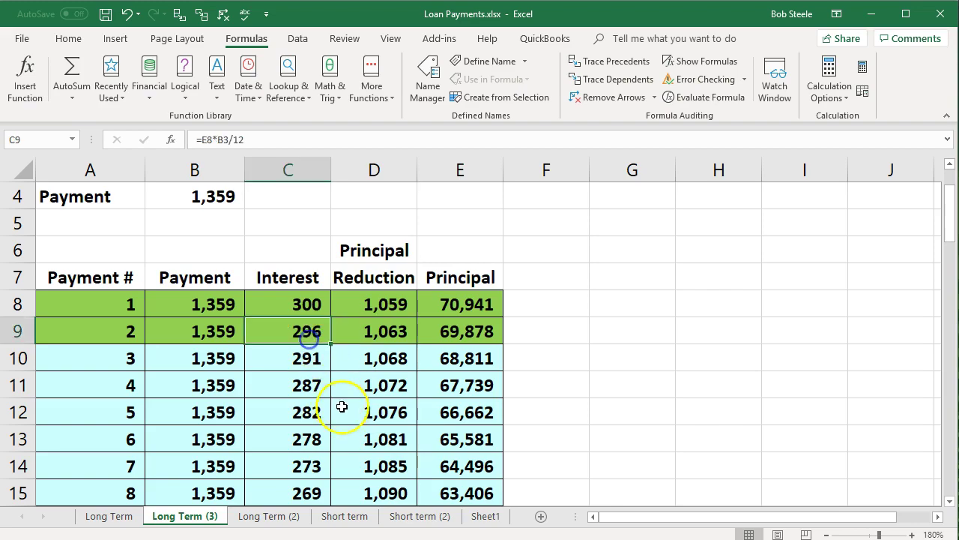
pyautogui.hotkey('alt', 'Tab')
pyautogui.click(613, 315)
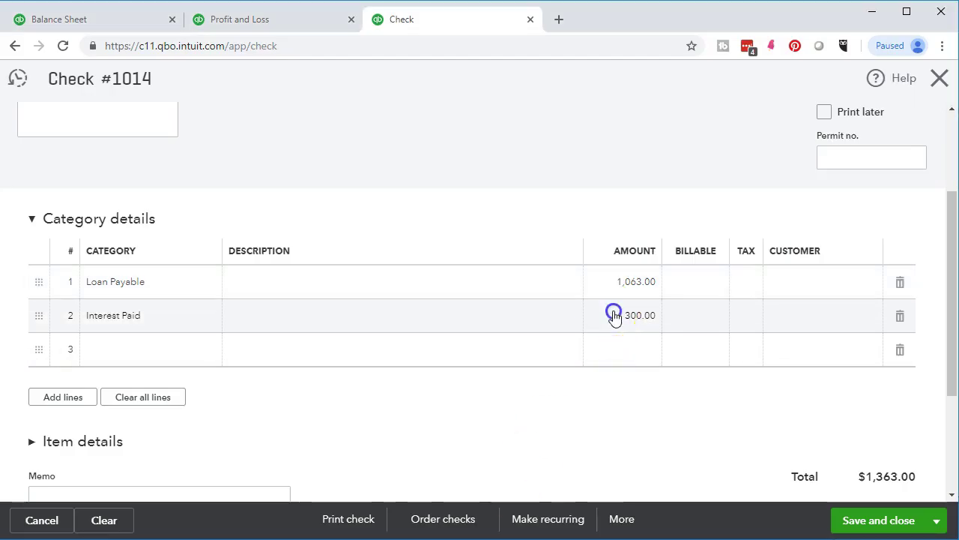
pyautogui.press('Tab')
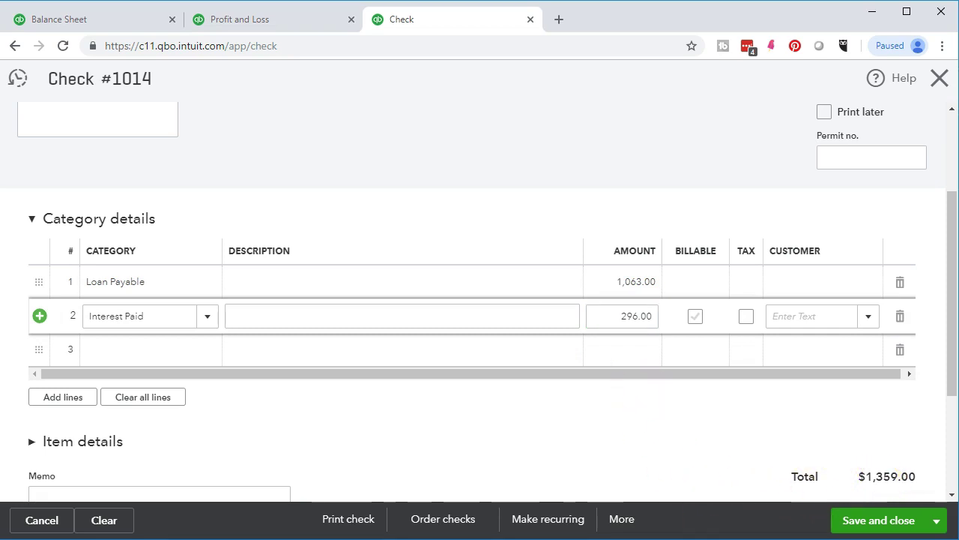
# - Compare the check total with payment 2's amount in Excel cell B9, return to QuickBooks, and save and close the check
pyautogui.hotkey('alt', 'Tab')
pyautogui.click(209, 329)
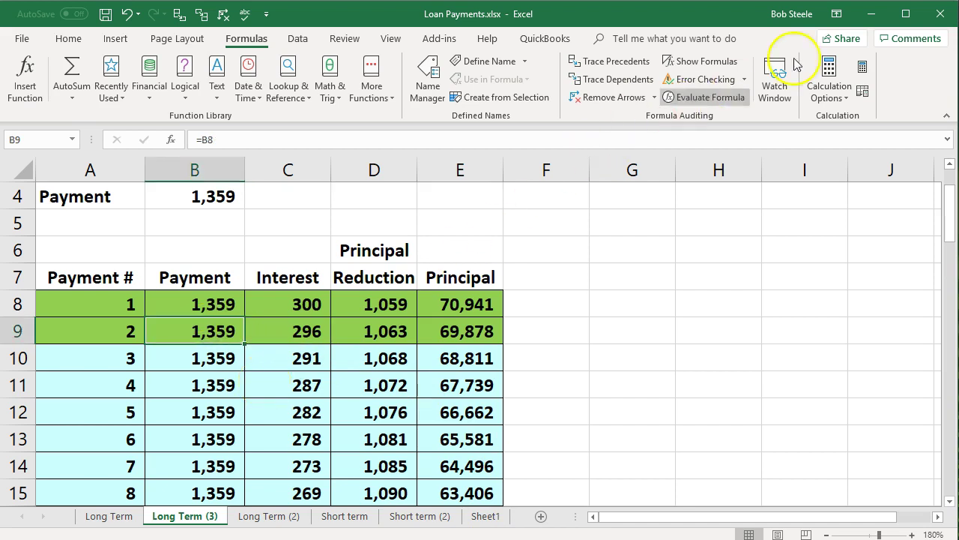
pyautogui.click(866, 15)
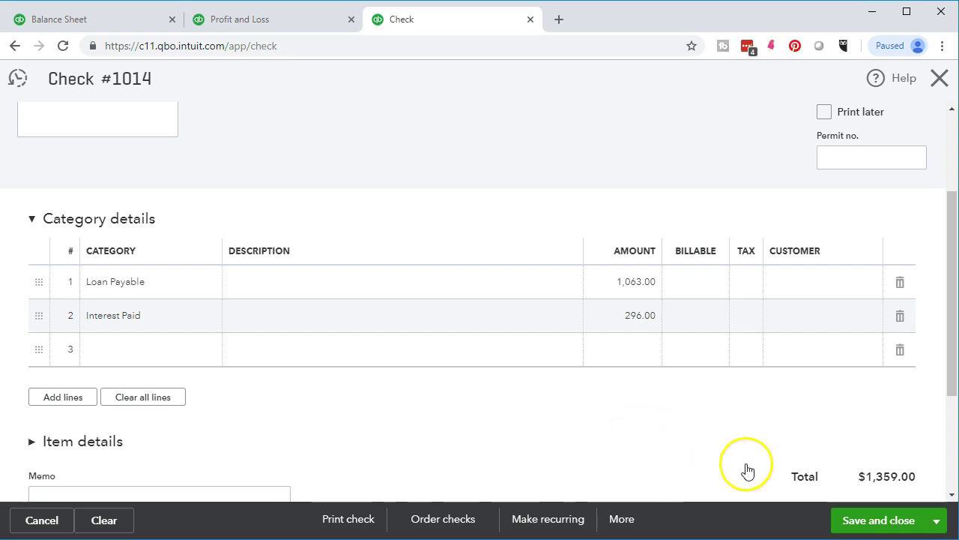
pyautogui.click(848, 521)
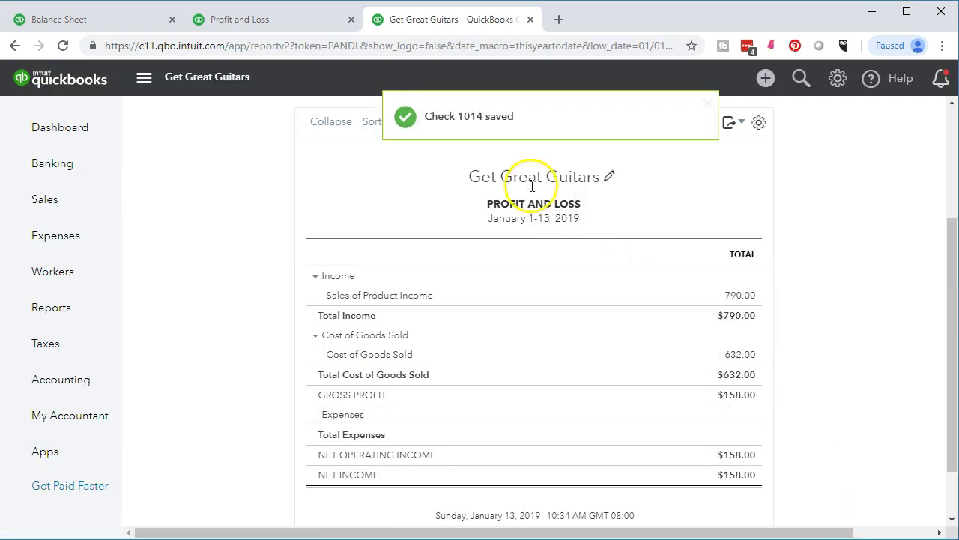
# - Return to the Balance Sheet report, open the Loan Payable transaction detail, and compare the balance with Excel cell E9
pyautogui.click(117, 23)
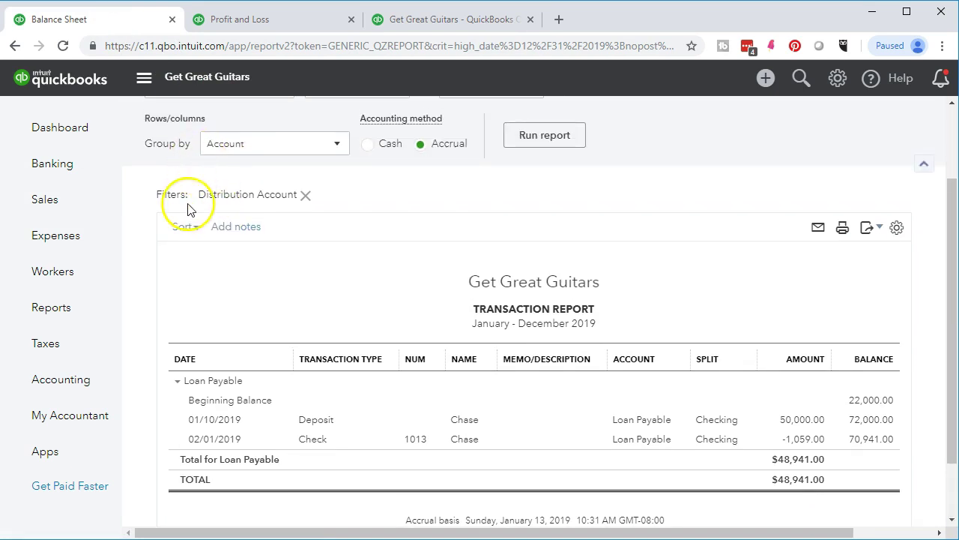
pyautogui.scroll(2, 187, 210)
pyautogui.click(188, 154)
pyautogui.scroll(-10, 270, 309)
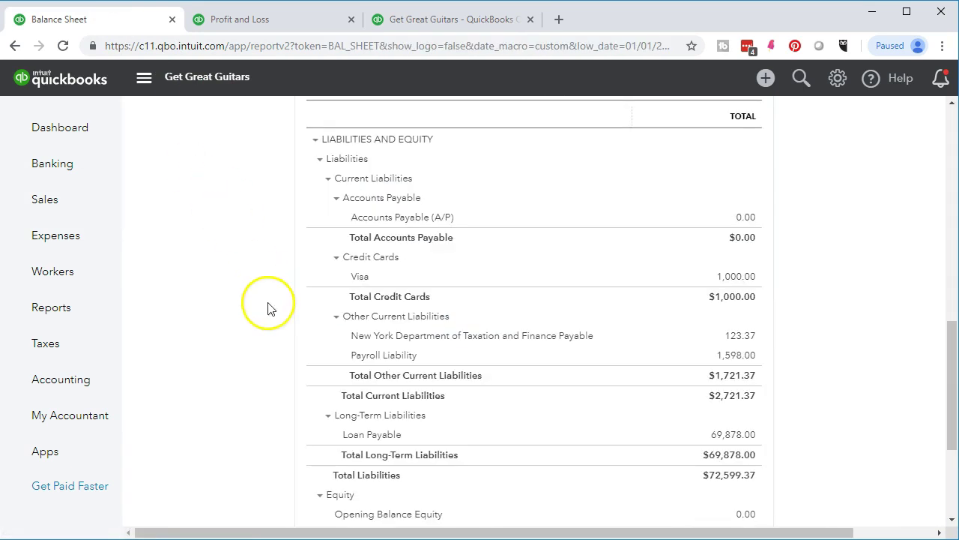
pyautogui.scroll(-1, 288, 331)
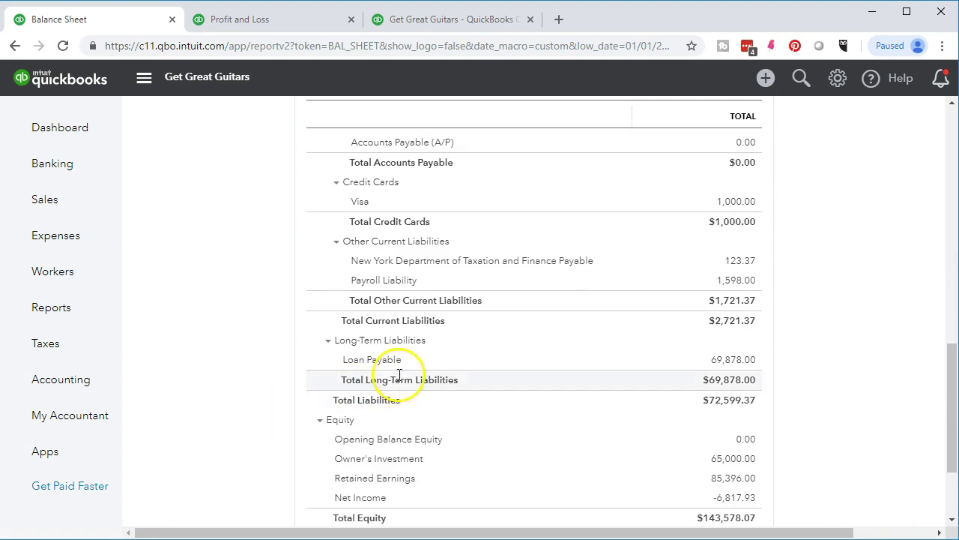
pyautogui.click(721, 365)
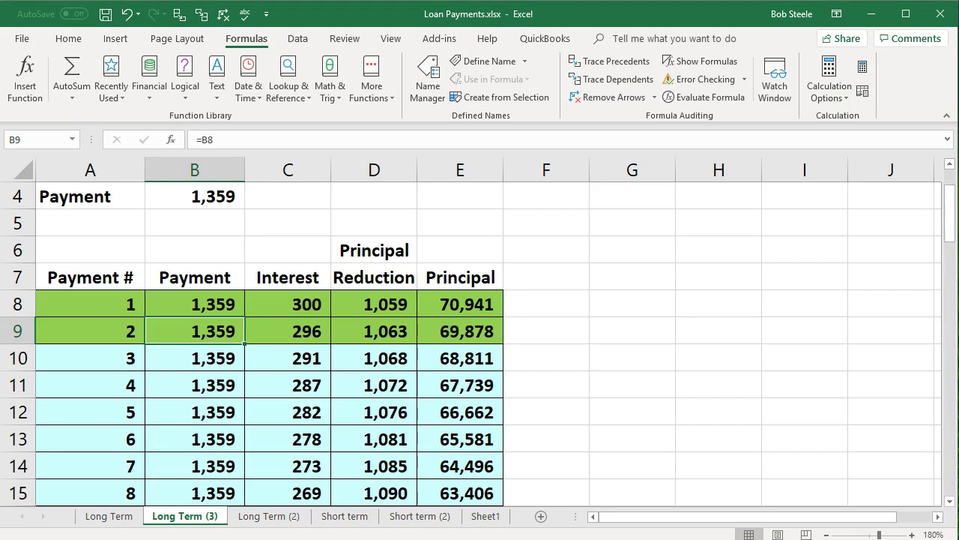
pyautogui.click(487, 330)
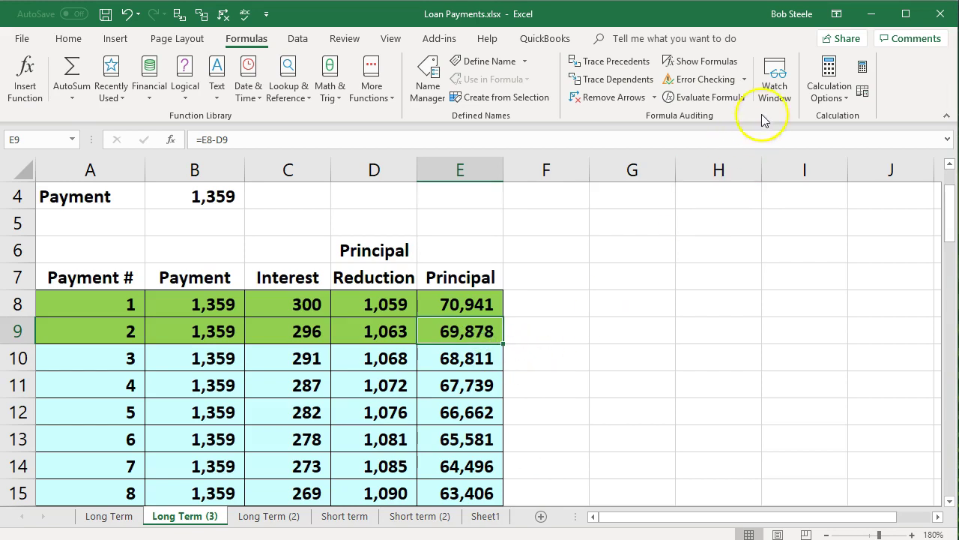
pyautogui.click(871, 14)
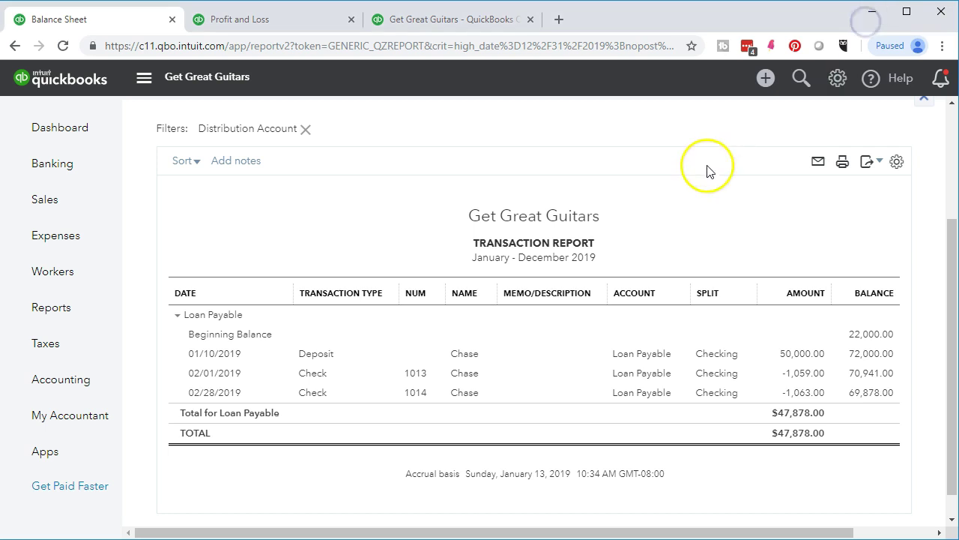
# - Rerun the Profit and Loss report and compare its Interest Paid amount with the sum of interest cells C8:C9 in Excel
pyautogui.click(293, 24)
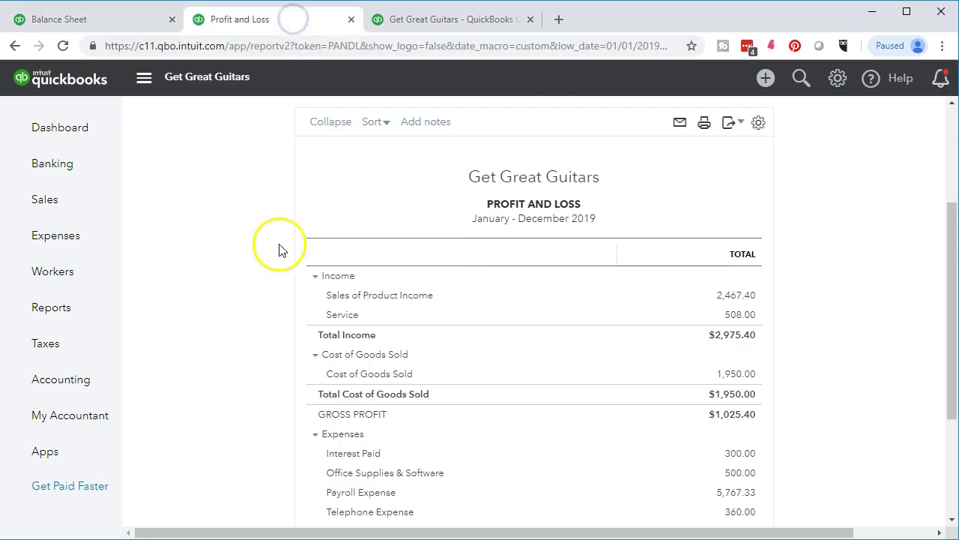
pyautogui.scroll(-3, 278, 400)
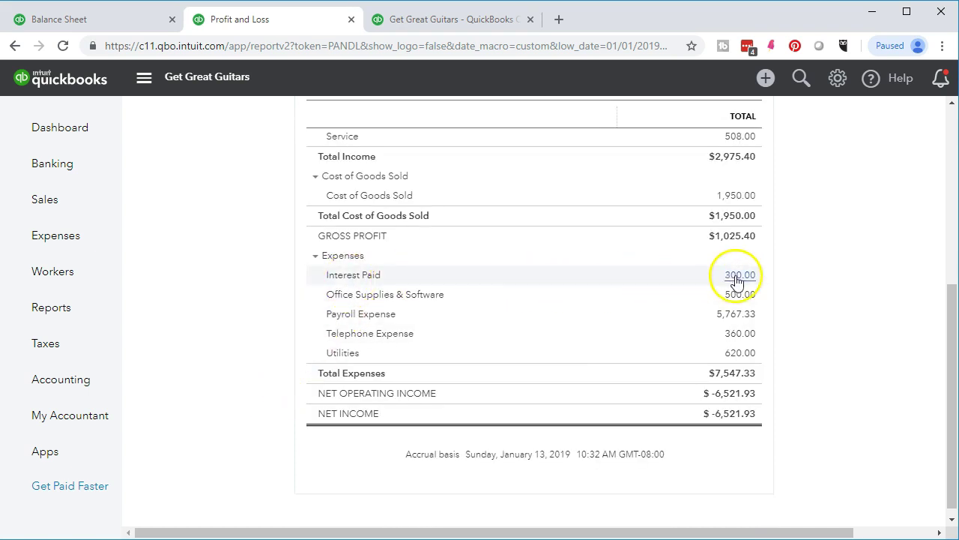
pyautogui.scroll(5, 331, 274)
pyautogui.click(796, 219)
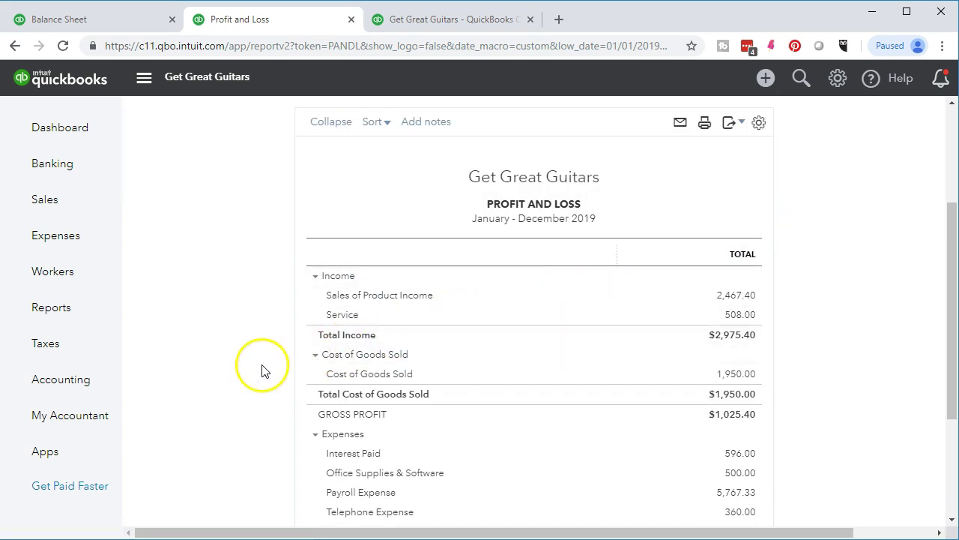
pyautogui.scroll(-1, 253, 373)
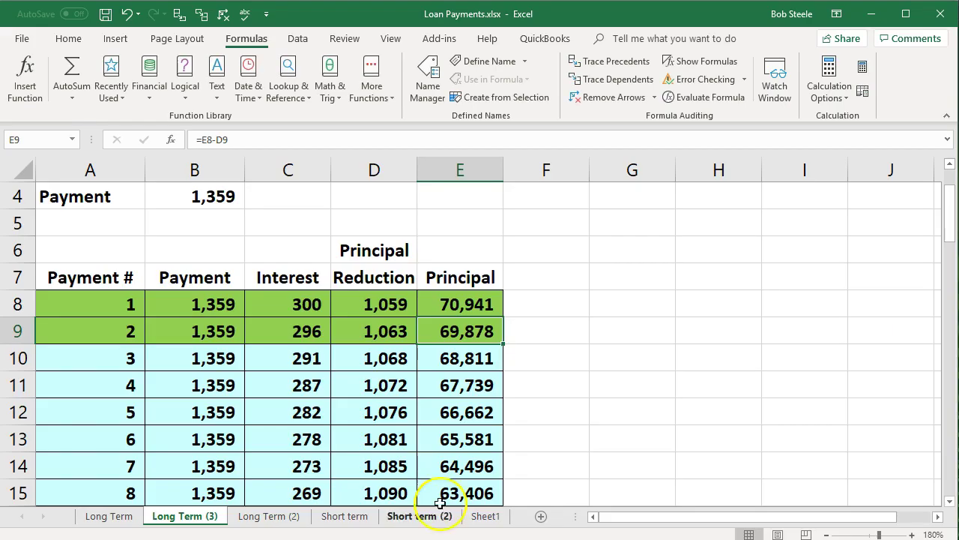
pyautogui.moveTo(304, 302); pyautogui.dragTo(305, 320)
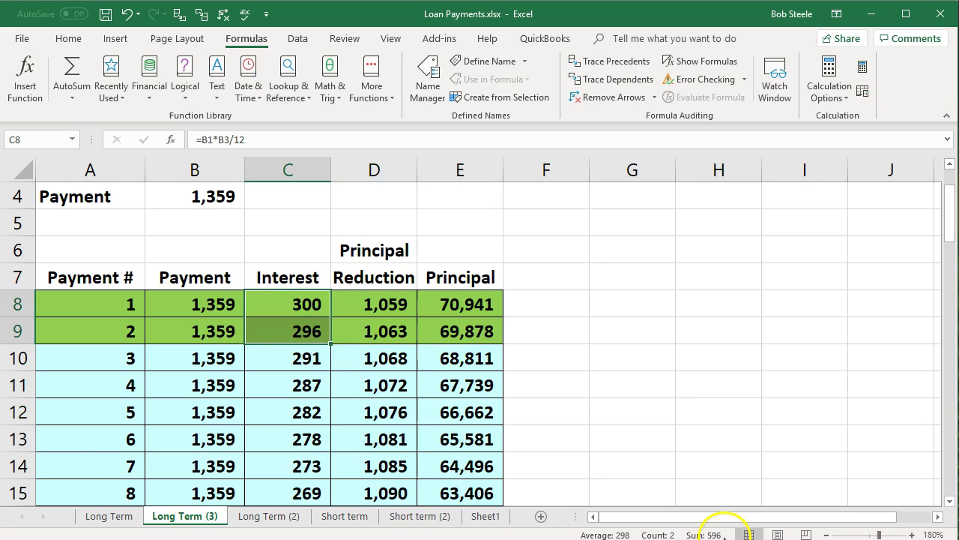
# - Return to QuickBooks, review the Interest Paid transaction detail, and go back to the Loan Payable transaction report
pyautogui.click(871, 13)
pyautogui.click(745, 378)
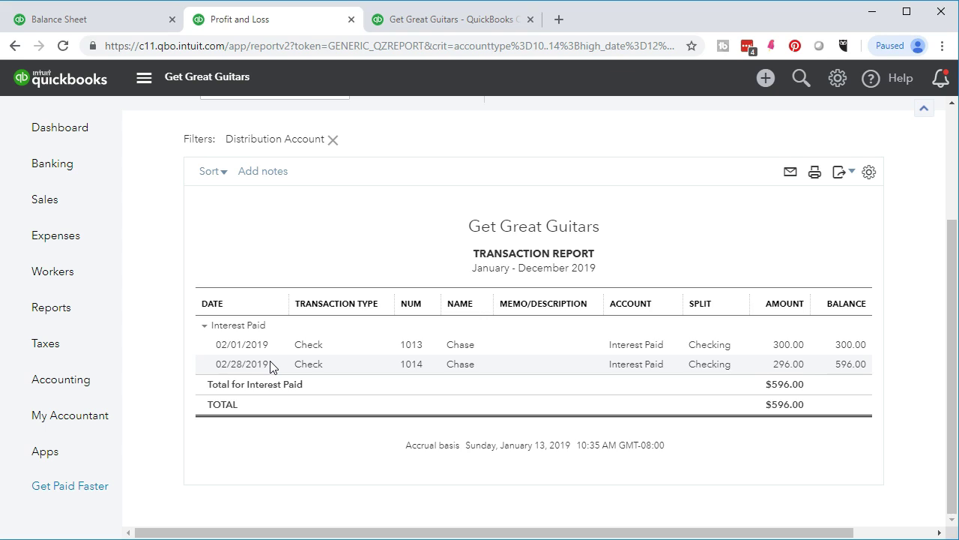
pyautogui.click(113, 18)
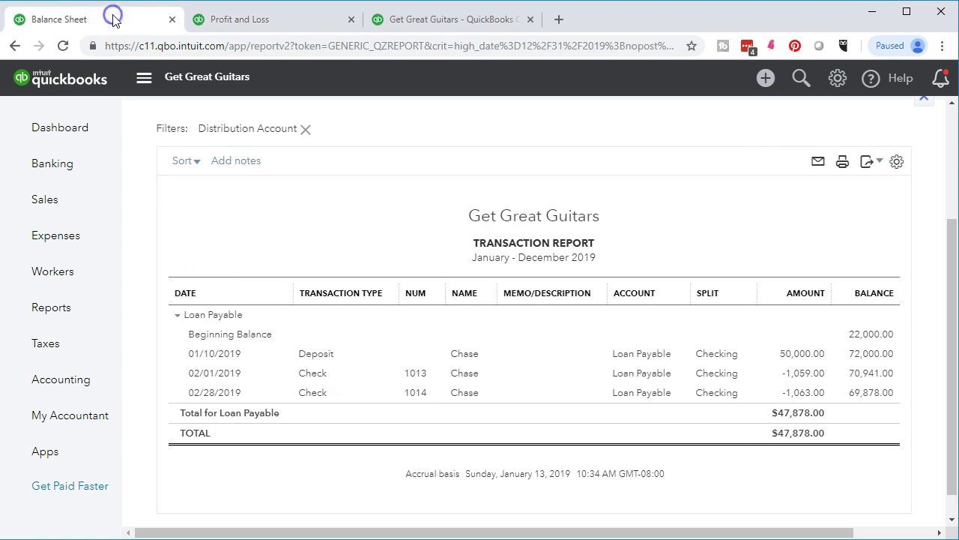